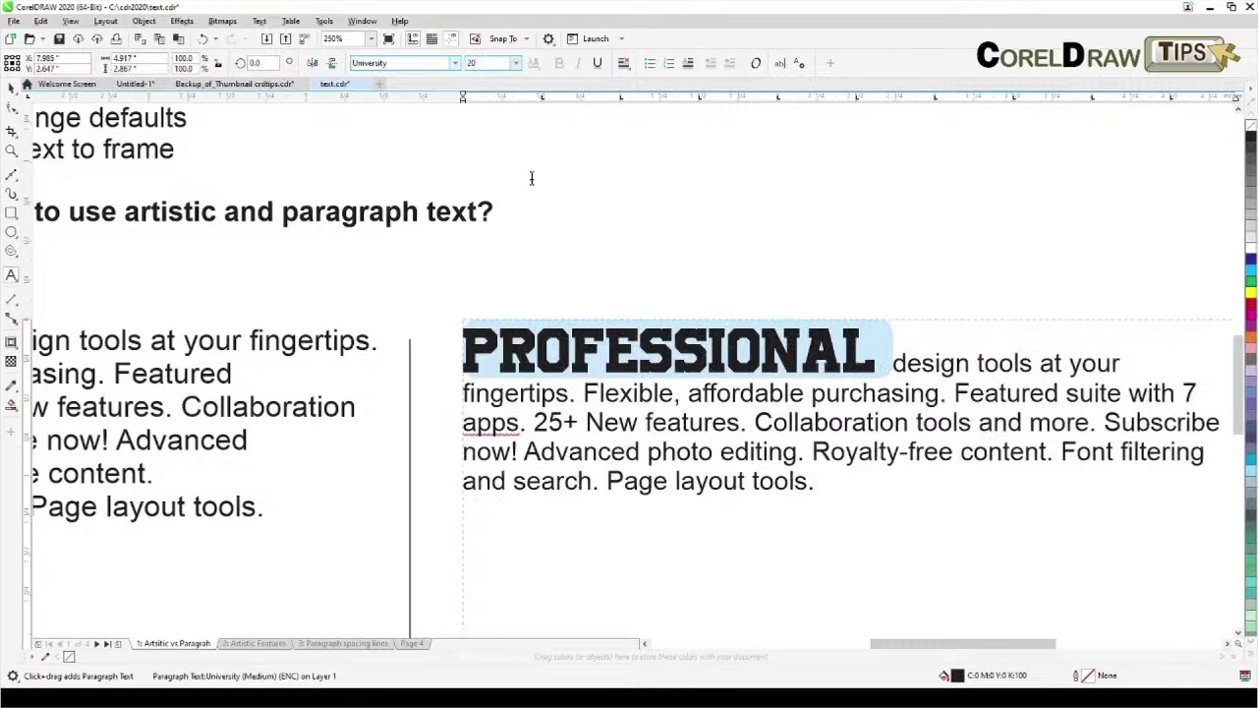
Step: Finish editing the paragraph text sample and compare it with the artistic text sample beside it
scroll(836, 379, down, 2)
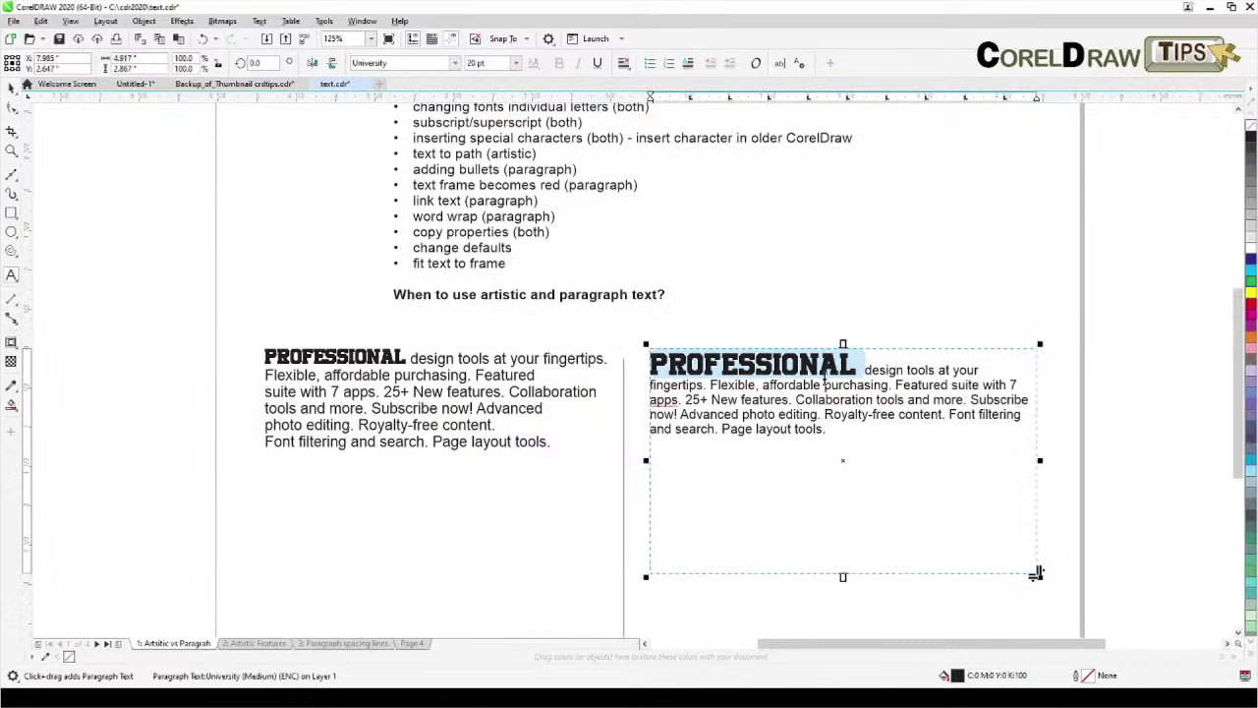
click(11, 88)
key(Escape)
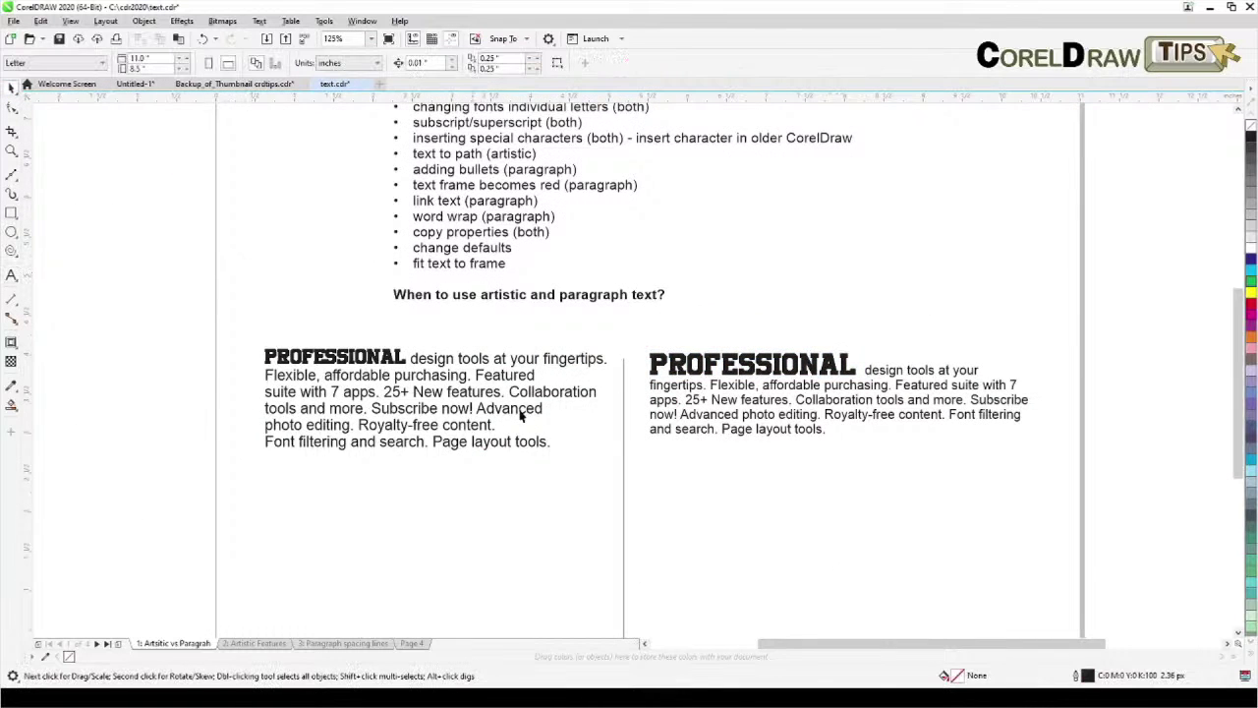
scroll(518, 417, up, 1)
scroll(516, 417, down, 1)
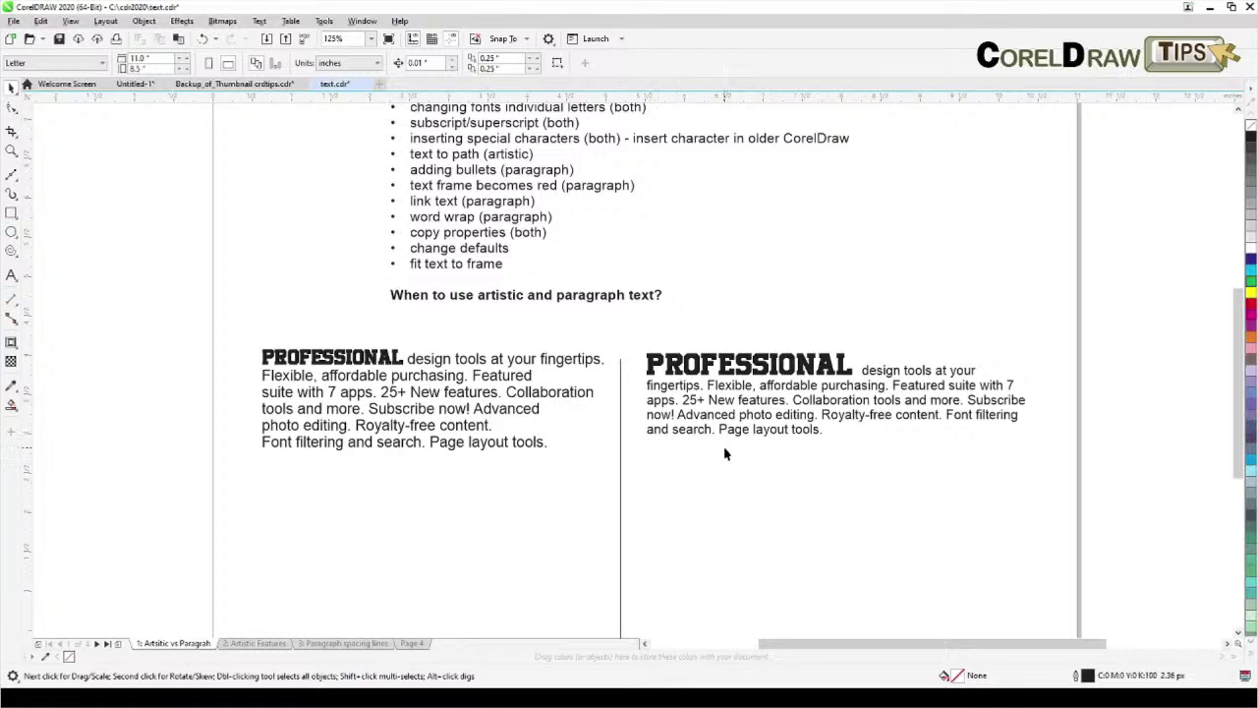
scroll(725, 434, up, 1)
drag(728, 396, 637, 395)
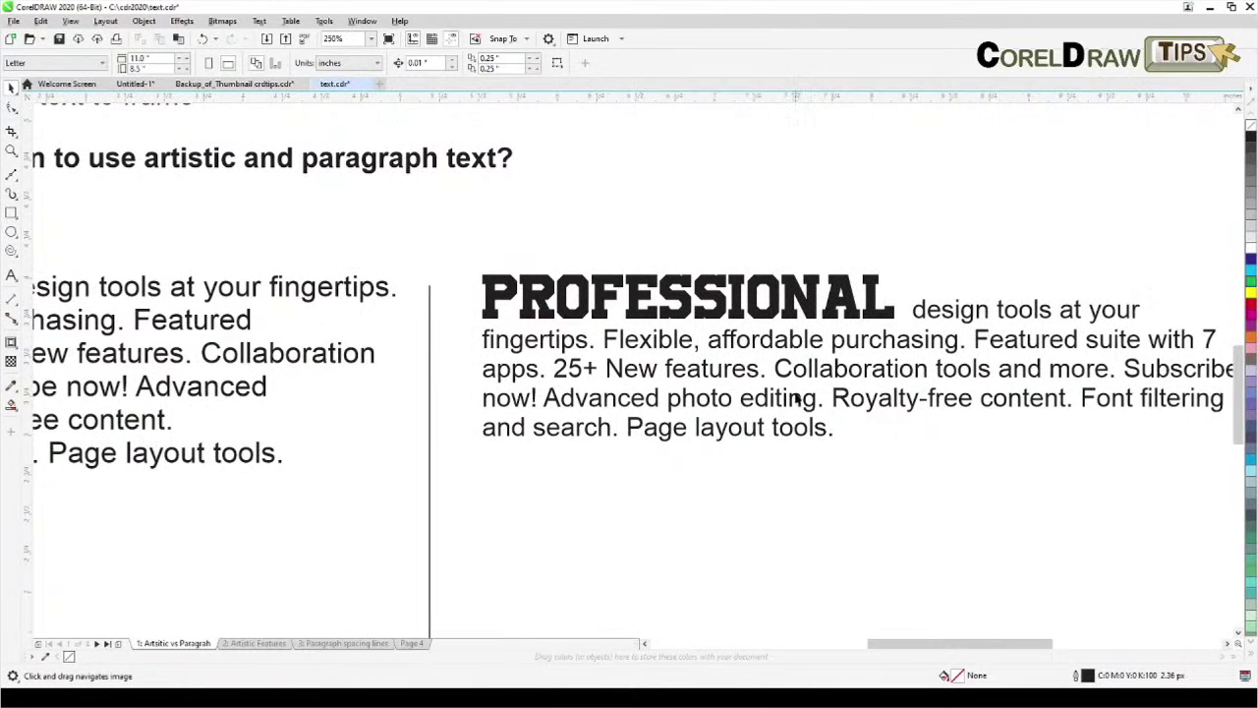
drag(791, 396, 696, 395)
Step: Select only the letter C of "Collaboration" in the paragraph text with the Shape tool and set its font to University
click(688, 373)
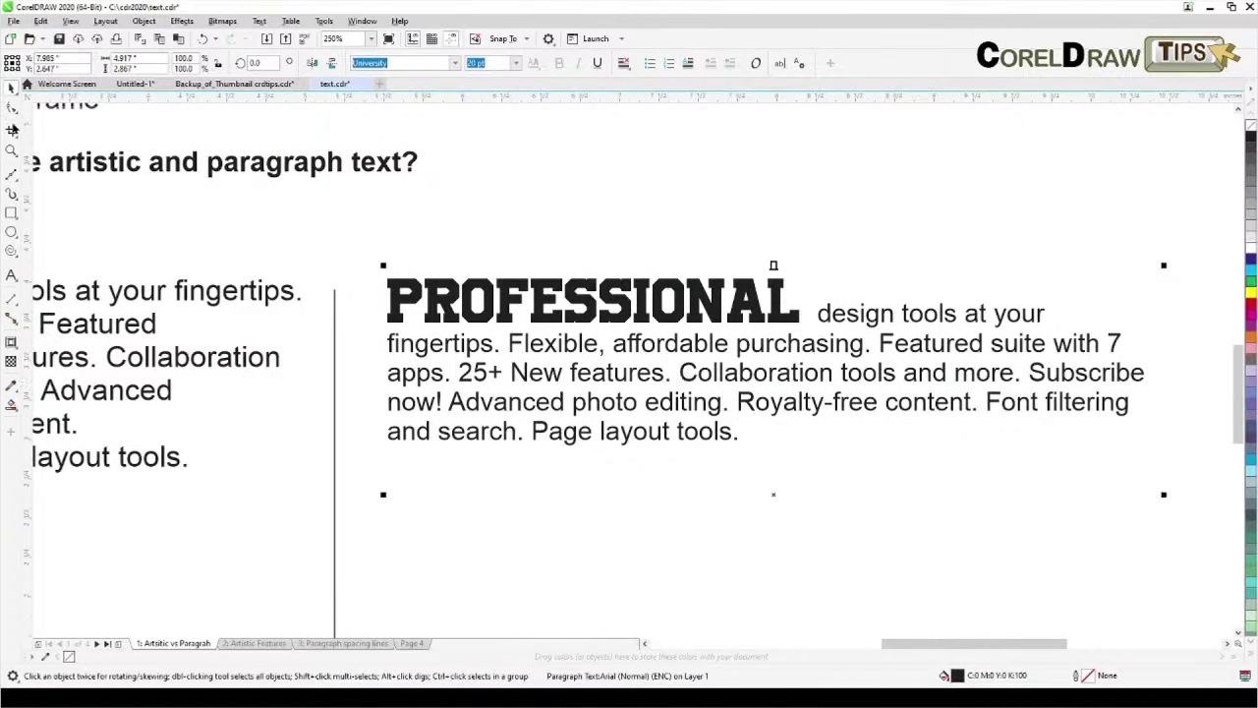
click(10, 110)
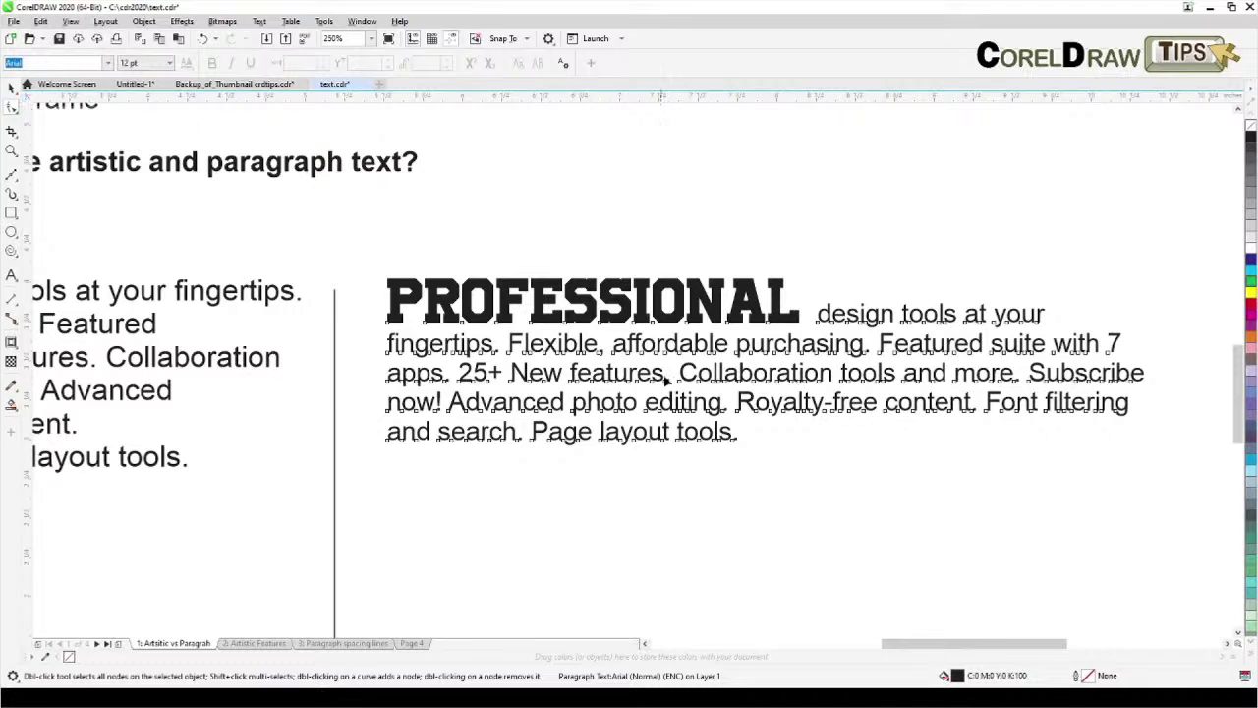
scroll(665, 381, up, 1)
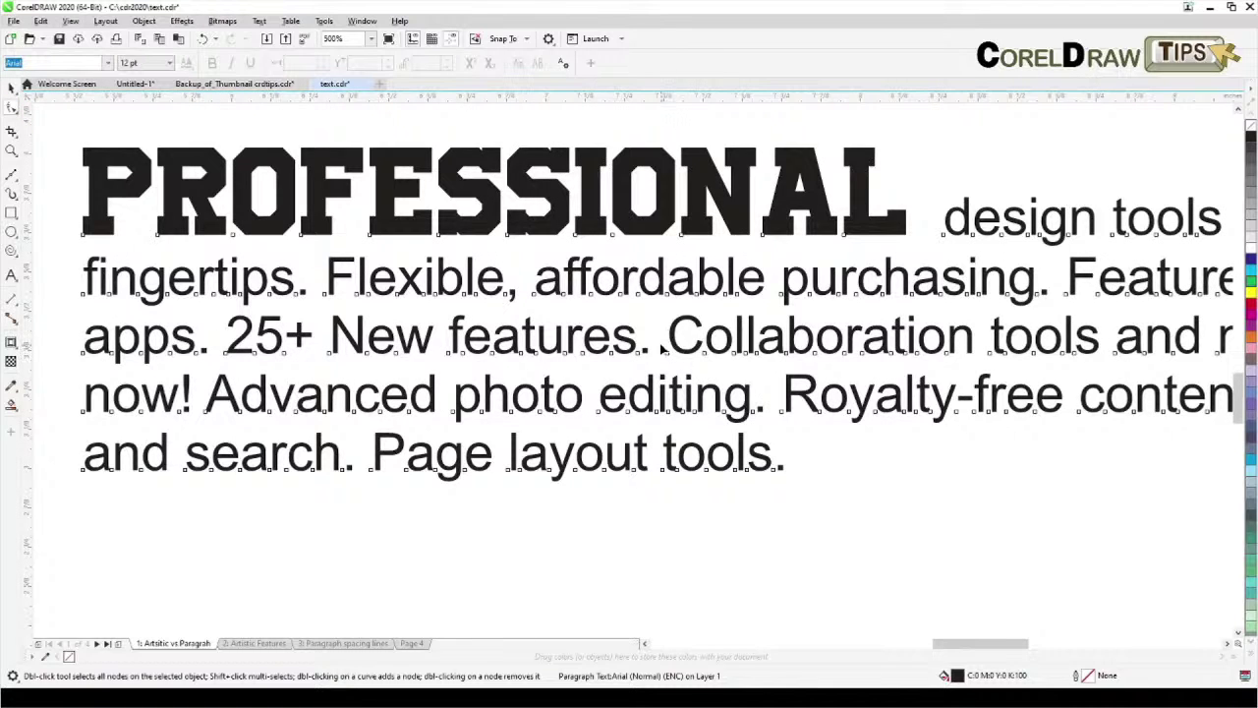
drag(679, 366, 681, 368)
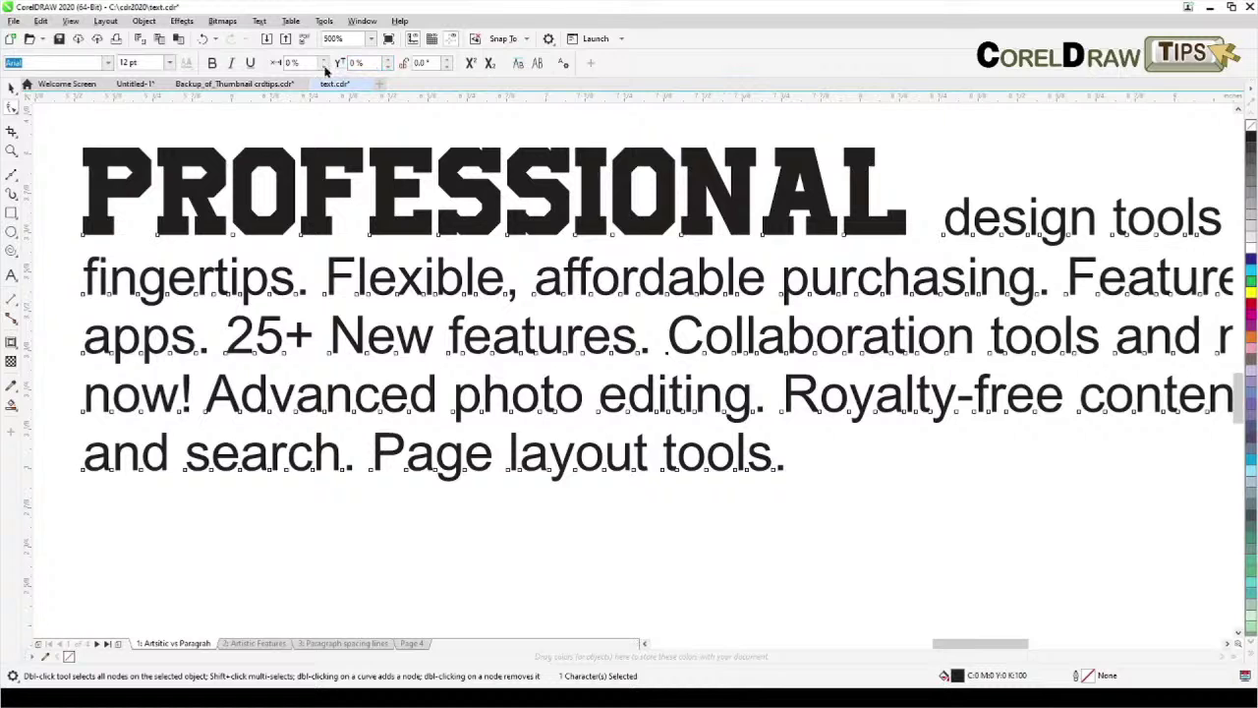
click(108, 63)
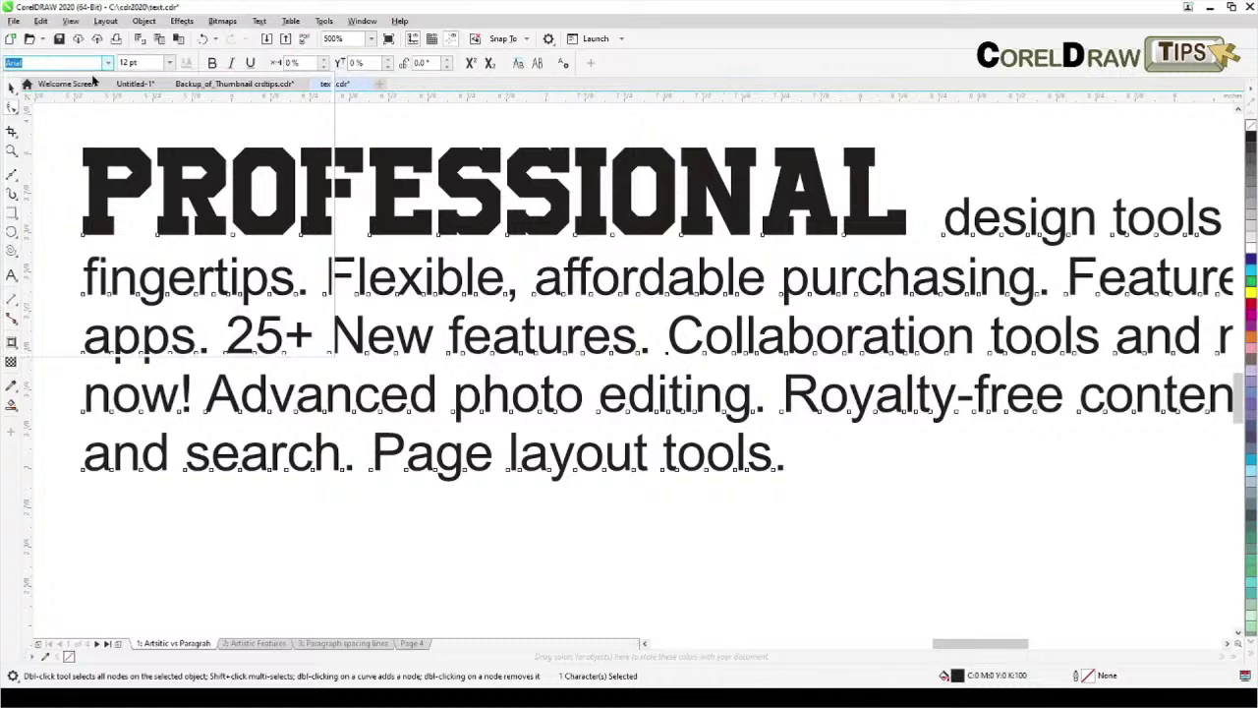
click(71, 110)
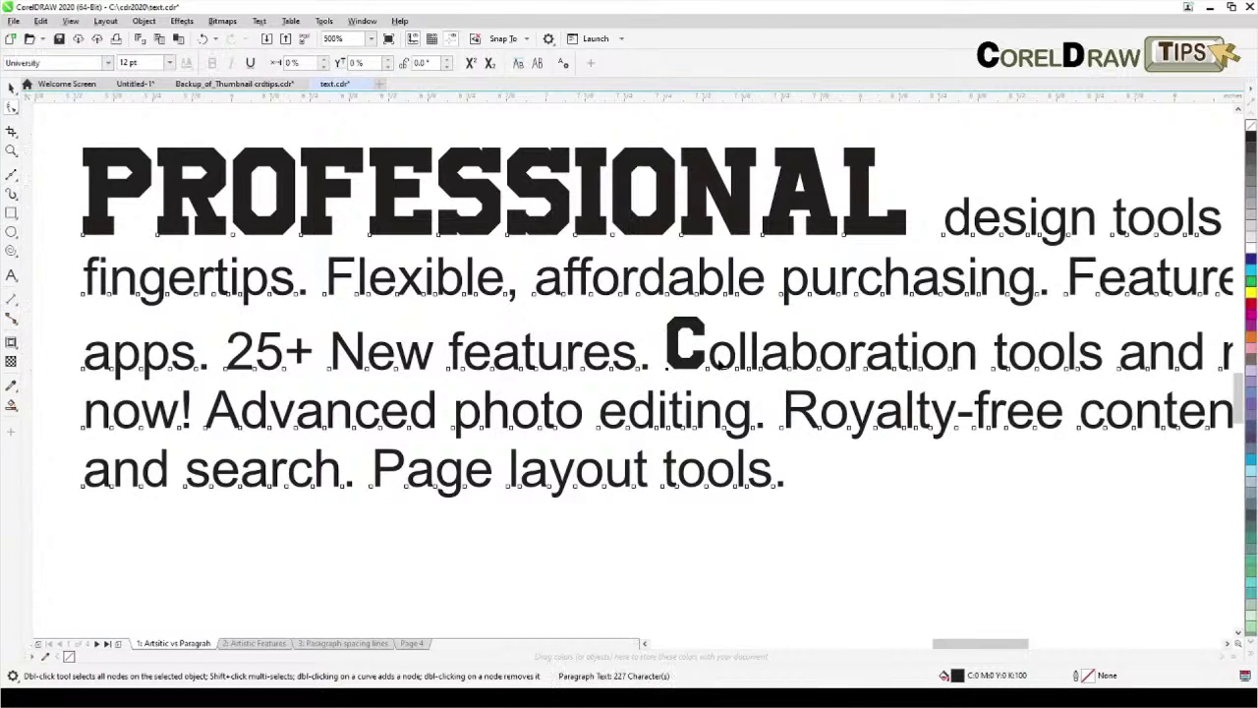
Step: Set the size of the letter C in "Collaboration" to 15 pt and deselect the paragraph text
click(146, 63)
text(15)
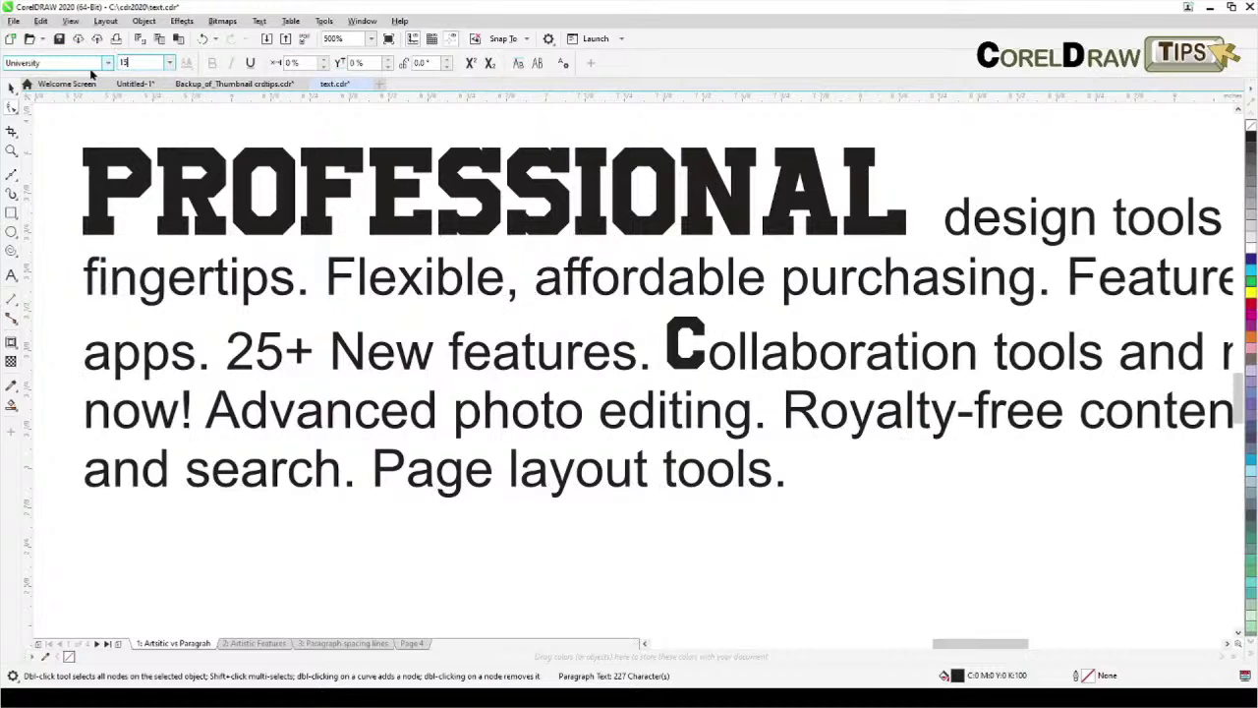
key(Return)
click(13, 89)
scroll(374, 530, down, 1)
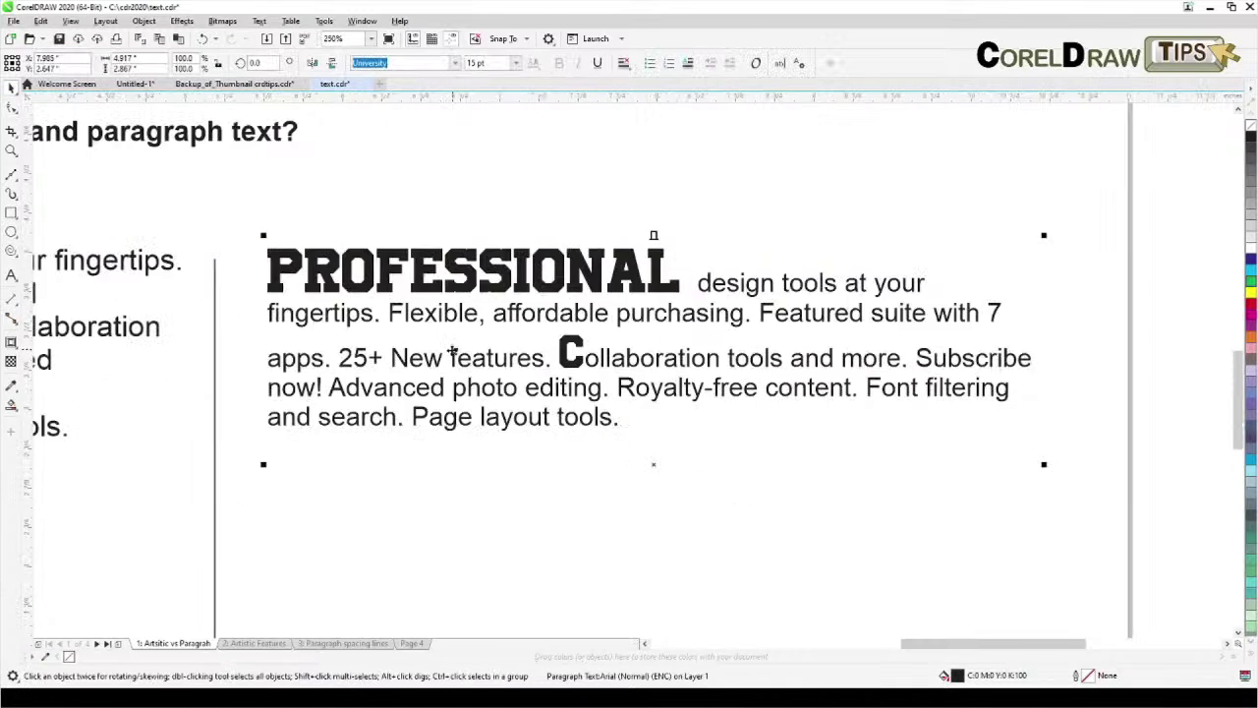
click(450, 525)
Step: Select the artistic text sample and compare its character nodes and line layout with the paragraph text
scroll(442, 405, left, 3)
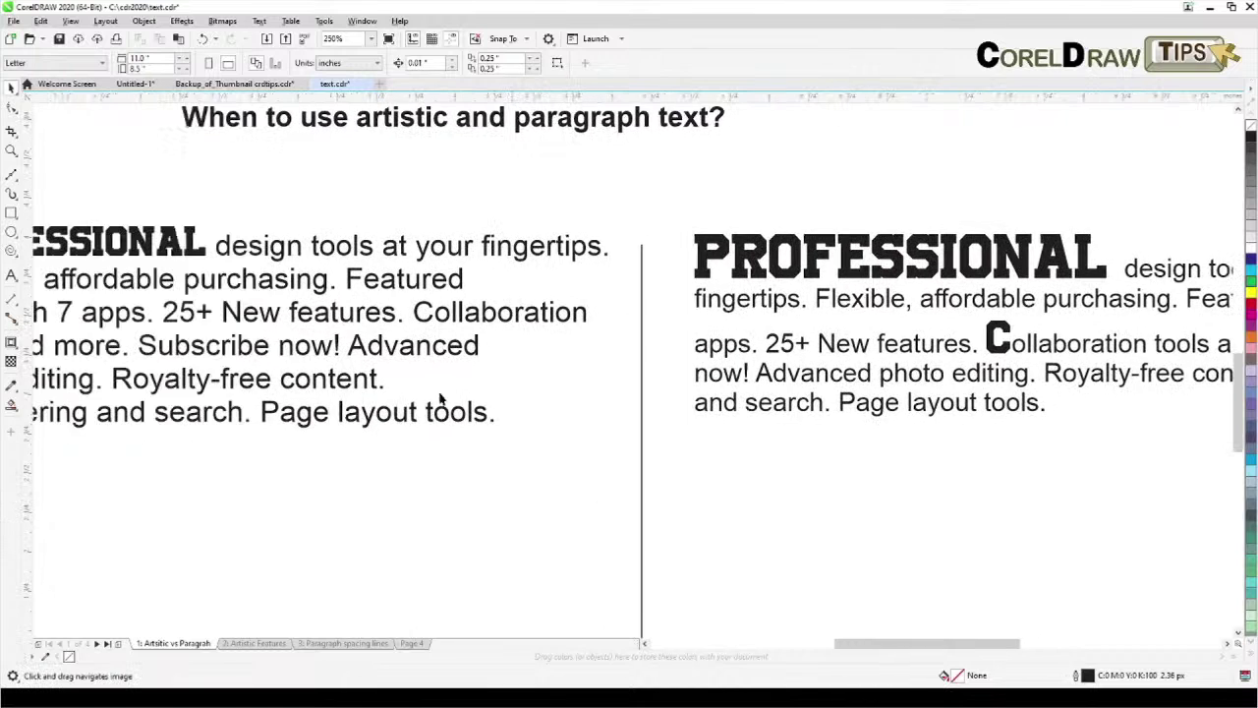
drag(442, 405, 518, 411)
scroll(518, 411, left, 3)
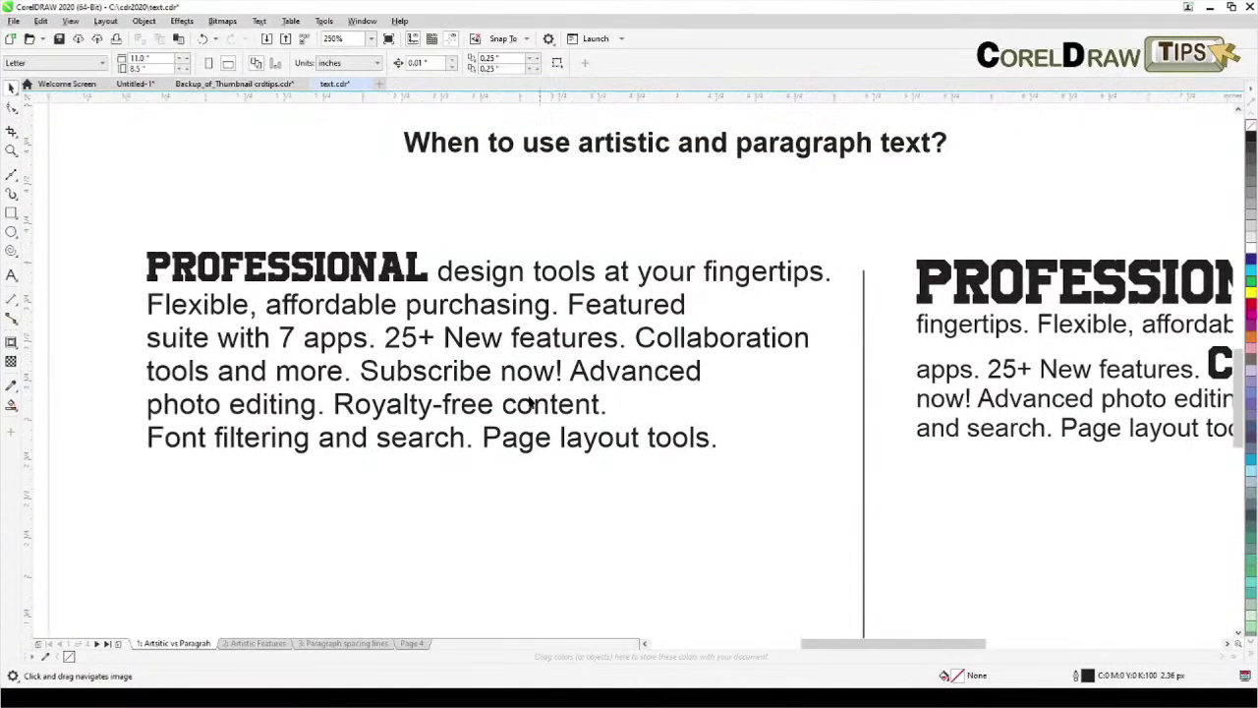
click(558, 370)
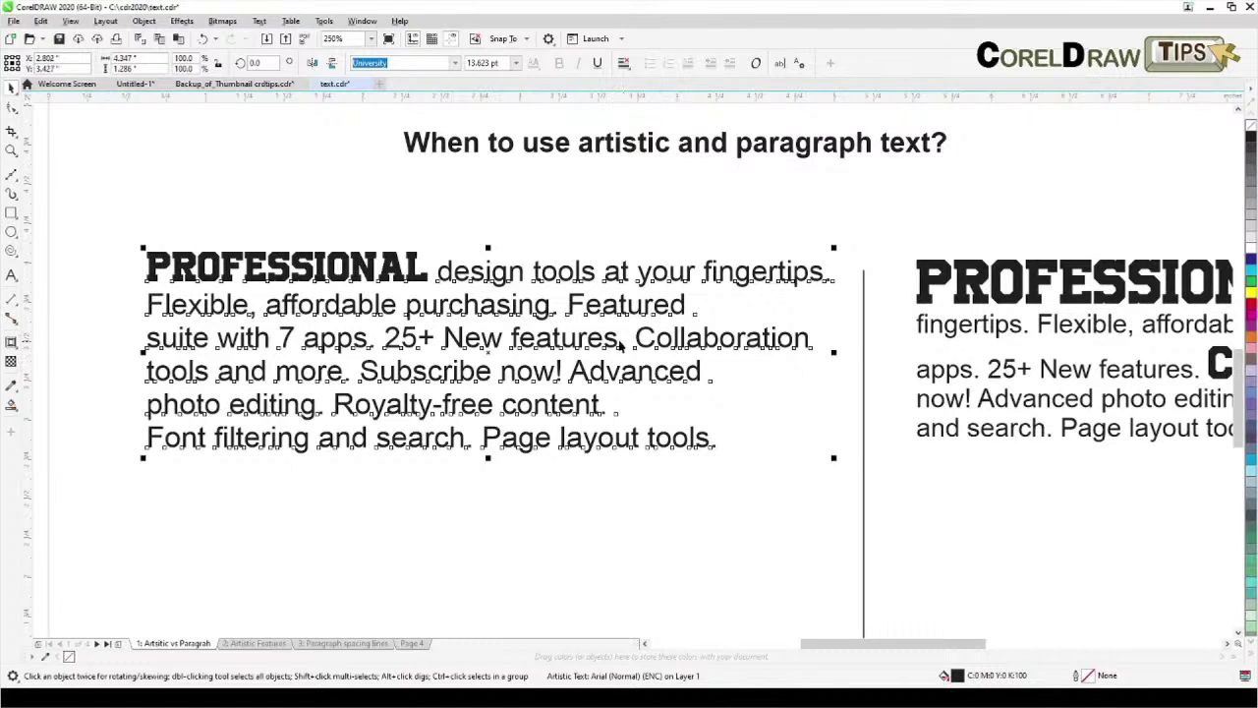
scroll(674, 403, down, 1)
scroll(688, 398, up, 3)
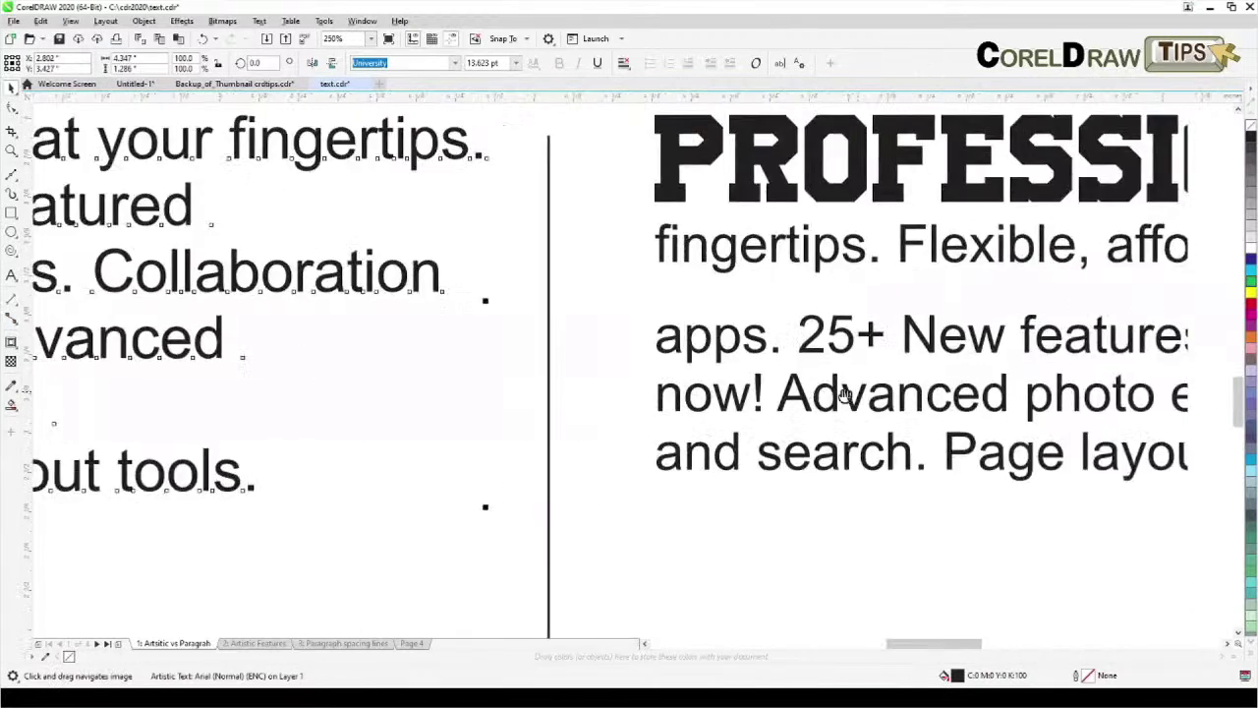
scroll(696, 393, down, 6)
Step: Narrow the paragraph text frame to about 4.75 inches wide so its lines reflow
click(992, 388)
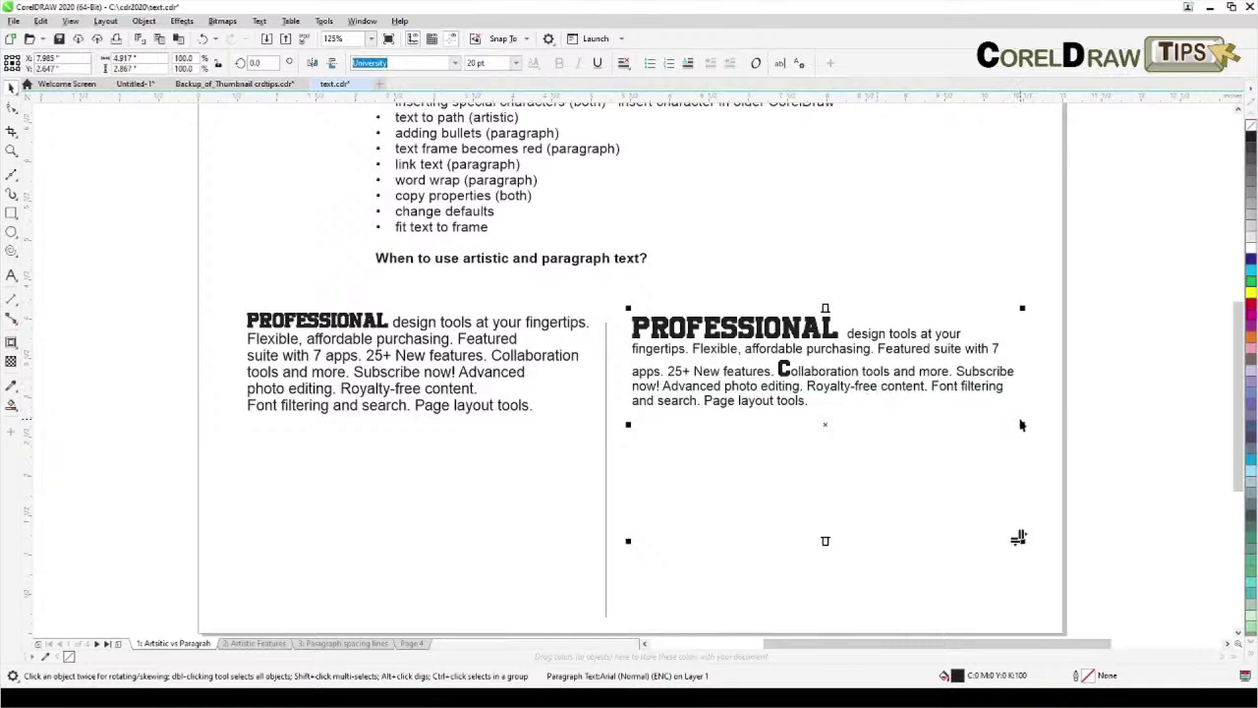
mouse_move(1019, 538)
mouse_down()
mouse_move(930, 442)
mouse_move(980, 438)
mouse_move(1007, 538)
mouse_up()
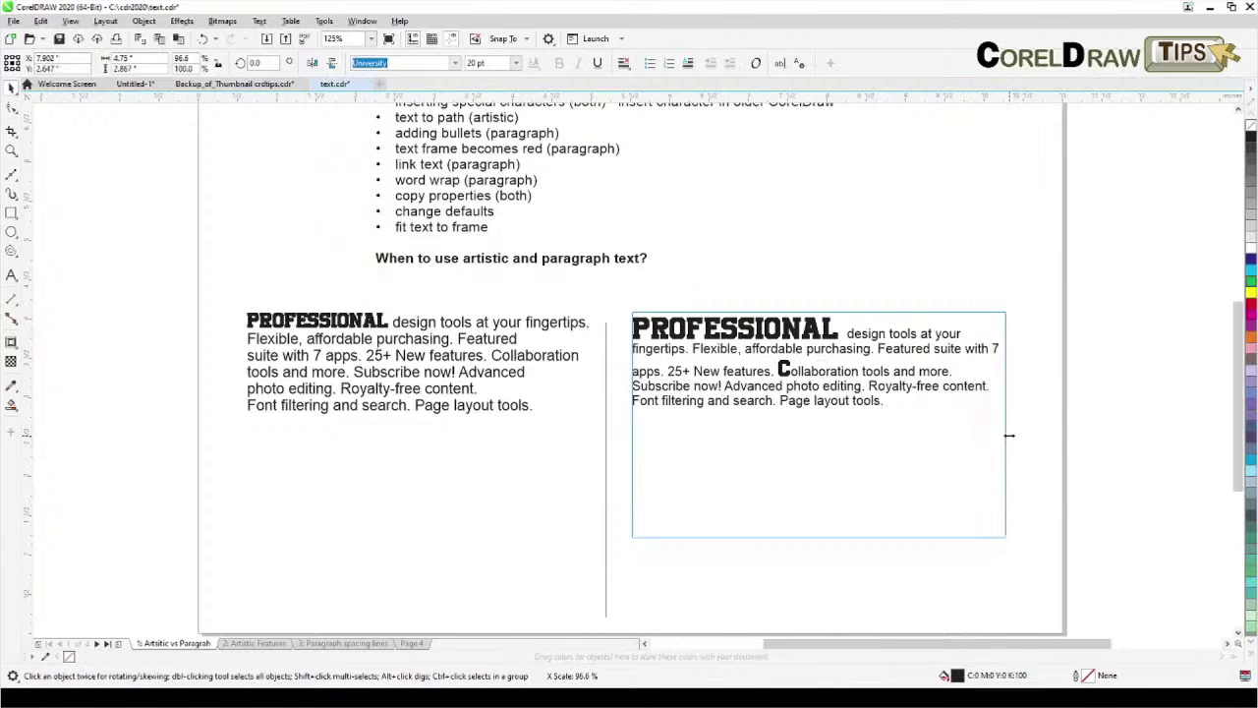
click(401, 475)
Step: Delete both the artistic and the paragraph text samples below the "When to use artistic and paragraph text?" heading
scroll(413, 429, up, 3)
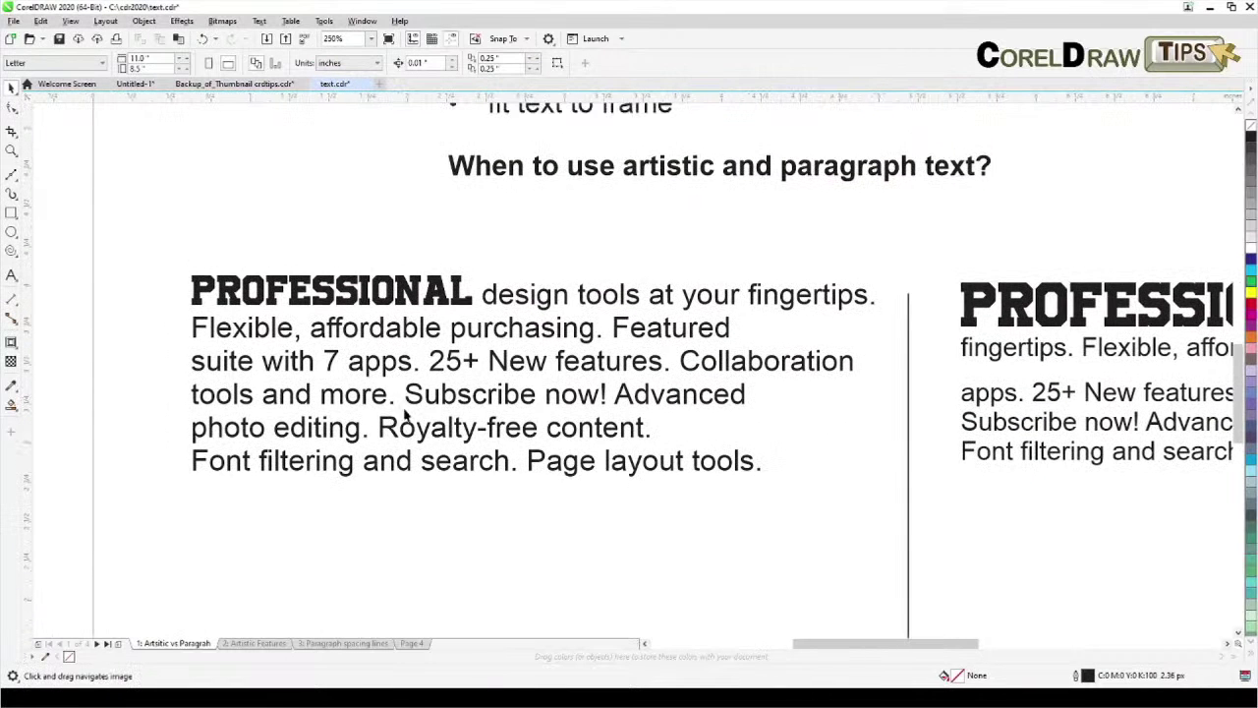
scroll(457, 413, right, 1)
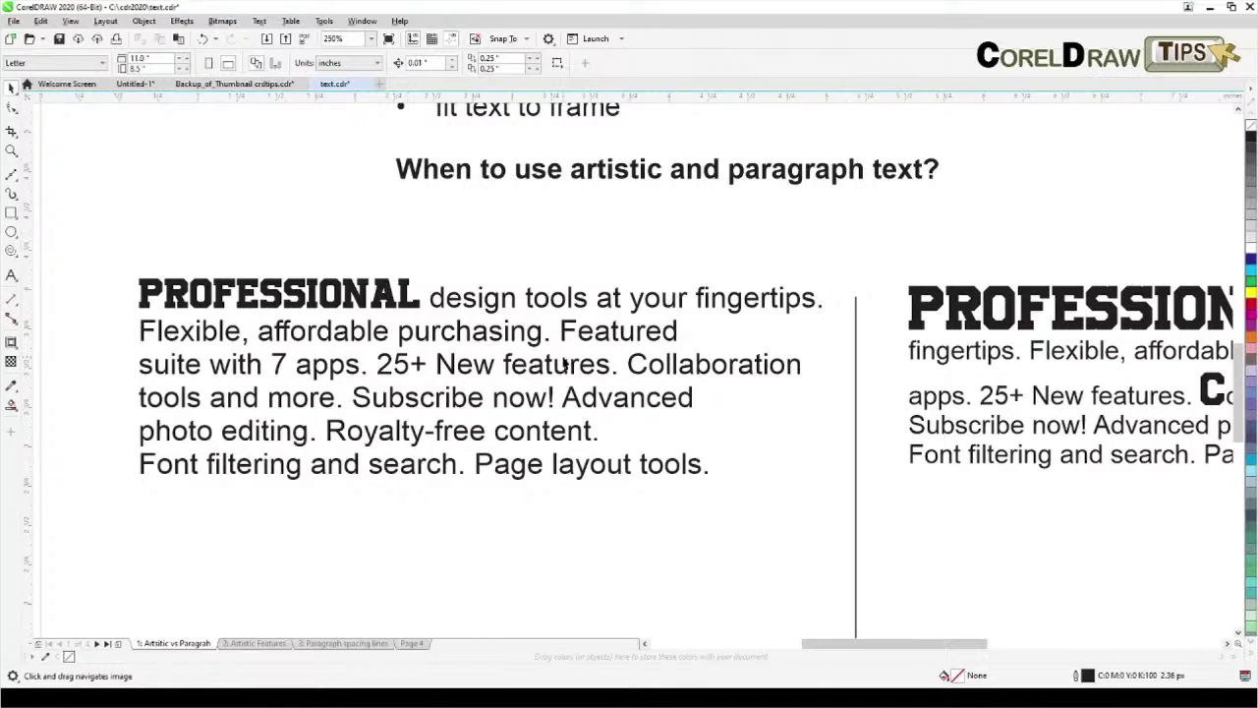
scroll(565, 365, right, 6)
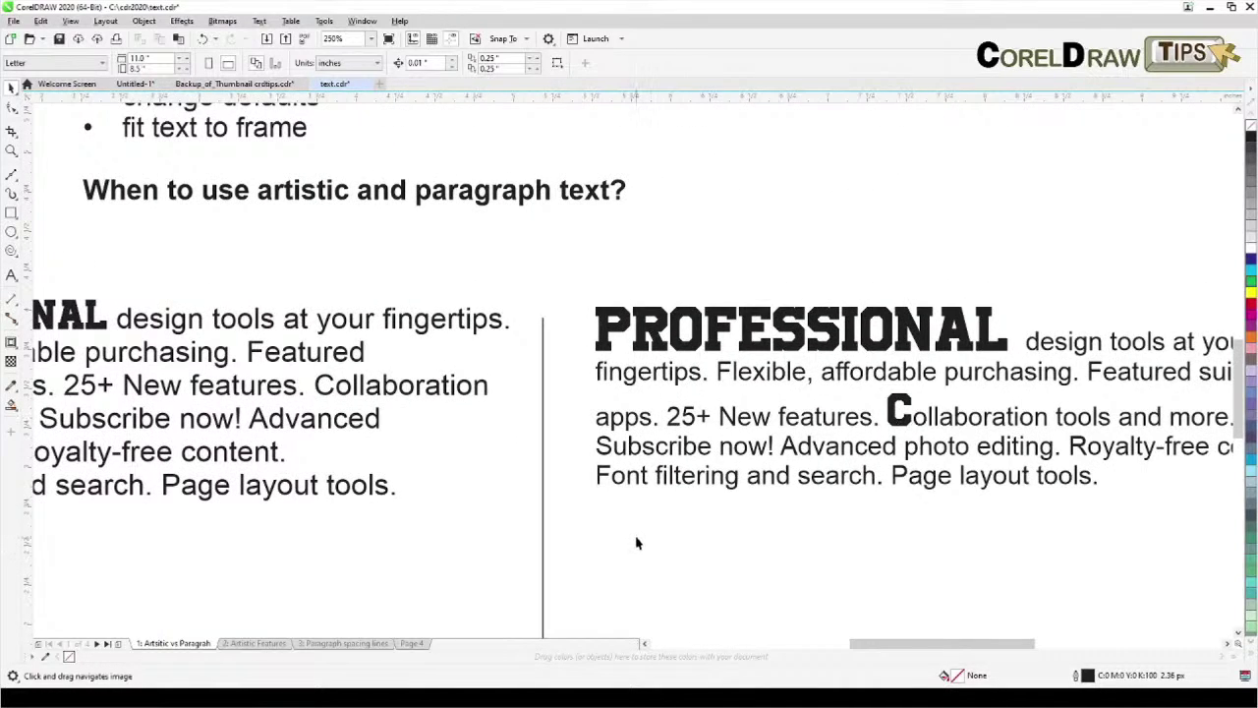
scroll(636, 542, down, 3)
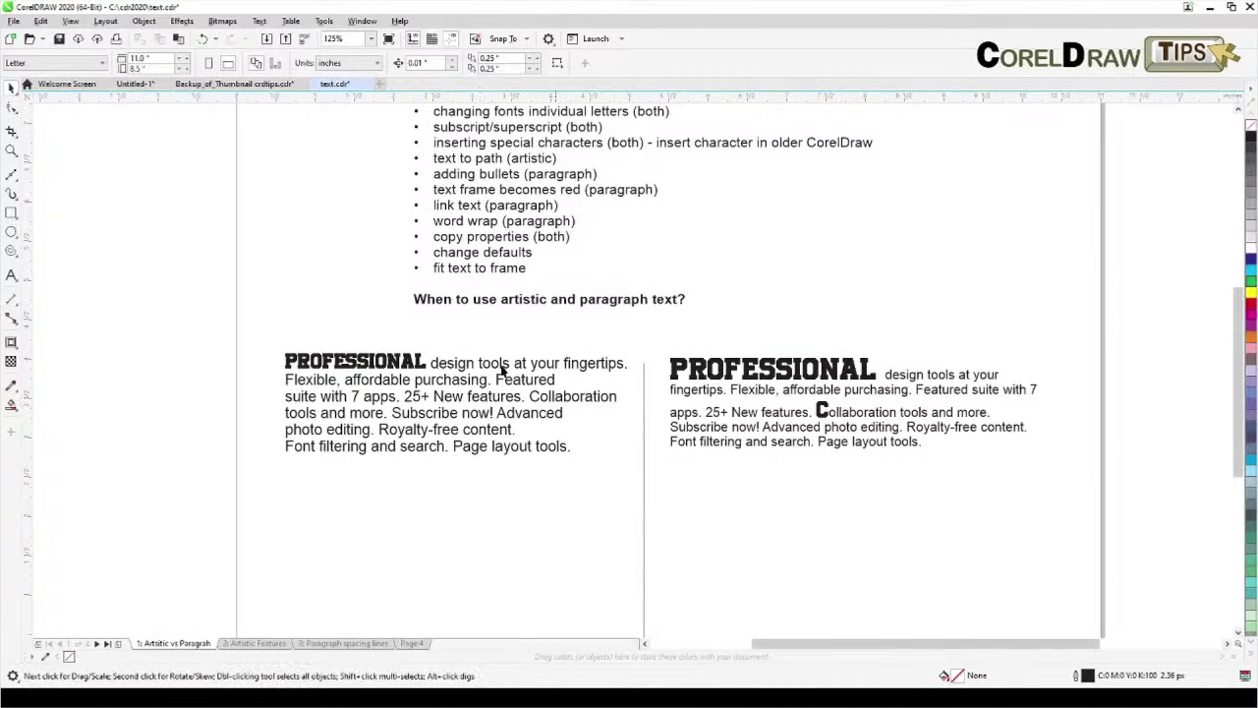
click(503, 373)
key(Delete)
click(852, 448)
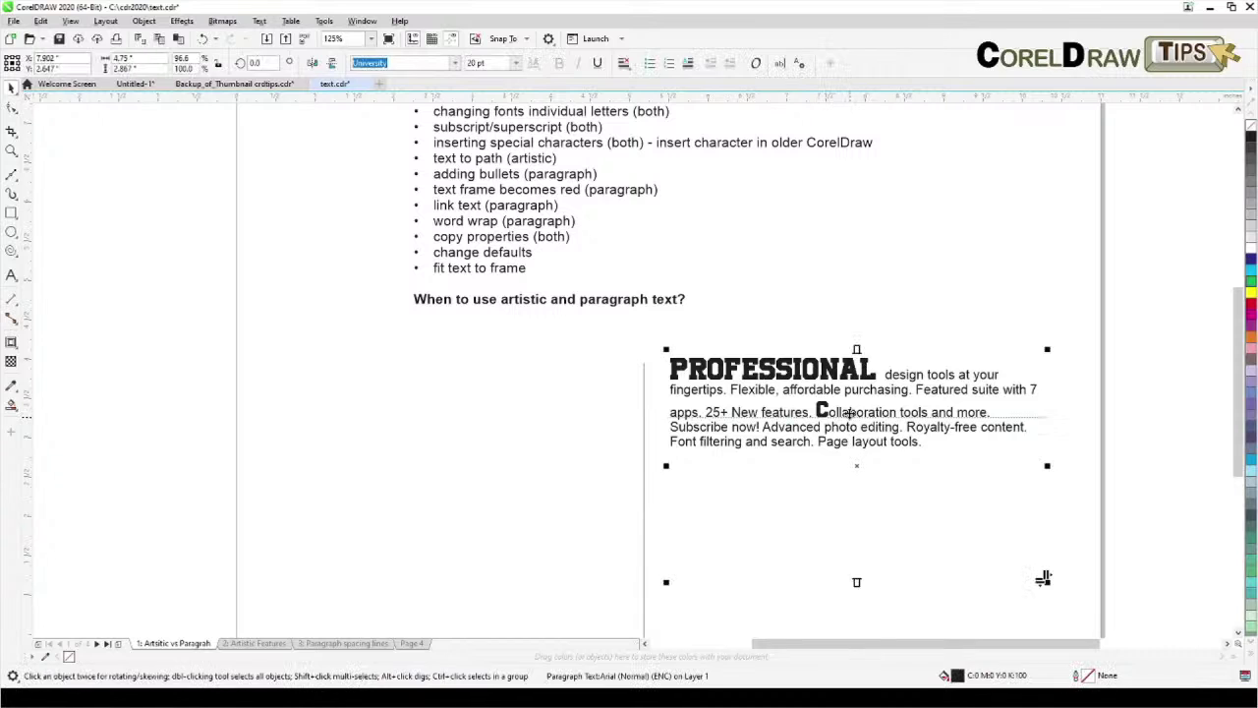
key(Delete)
Step: Add the artistic text "H2O" in the empty area to the left of the vertical divider line
key(h)
drag(478, 194, 539, 435)
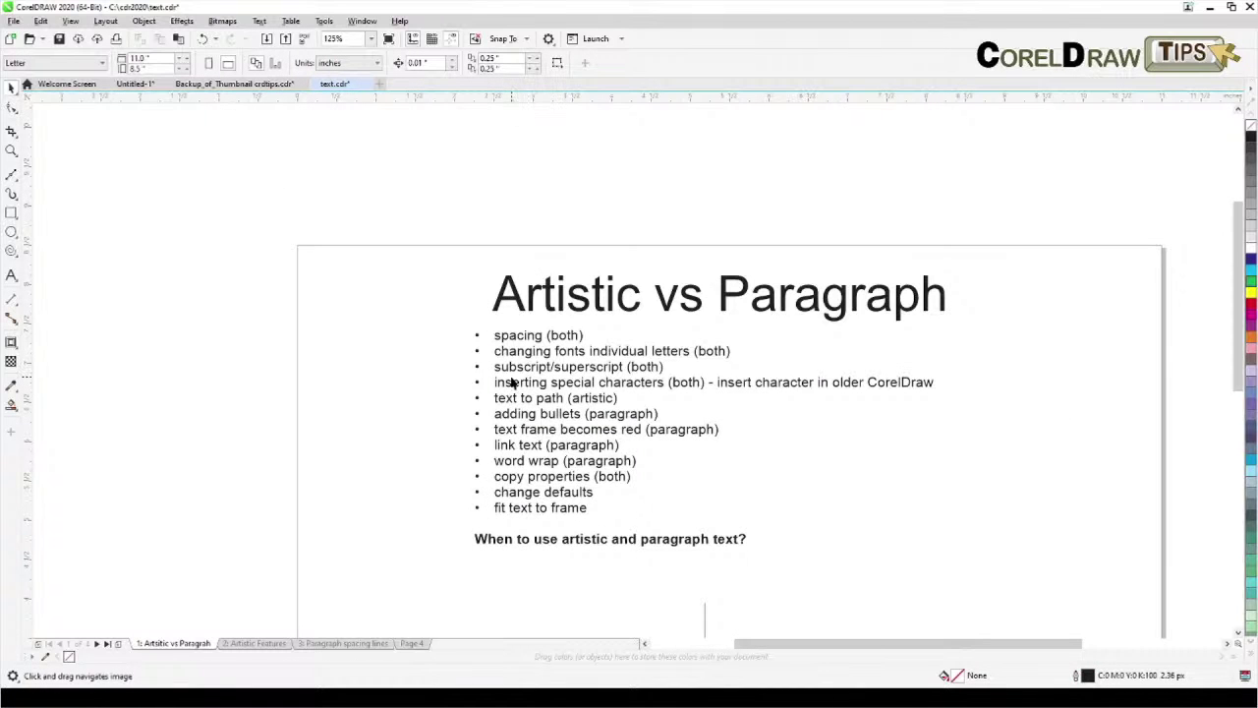
drag(614, 590, 622, 413)
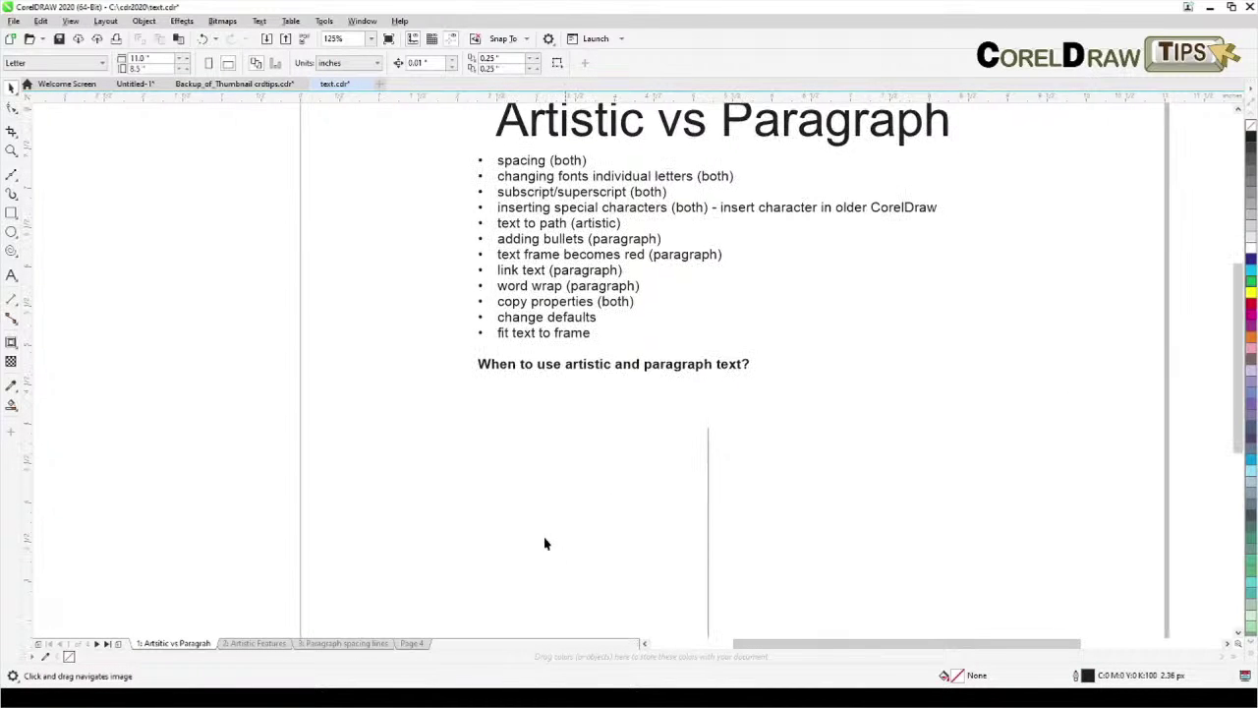
mouse_move(552, 551)
mouse_down()
mouse_move(584, 539)
mouse_move(573, 557)
mouse_move(565, 537)
mouse_up()
click(11, 275)
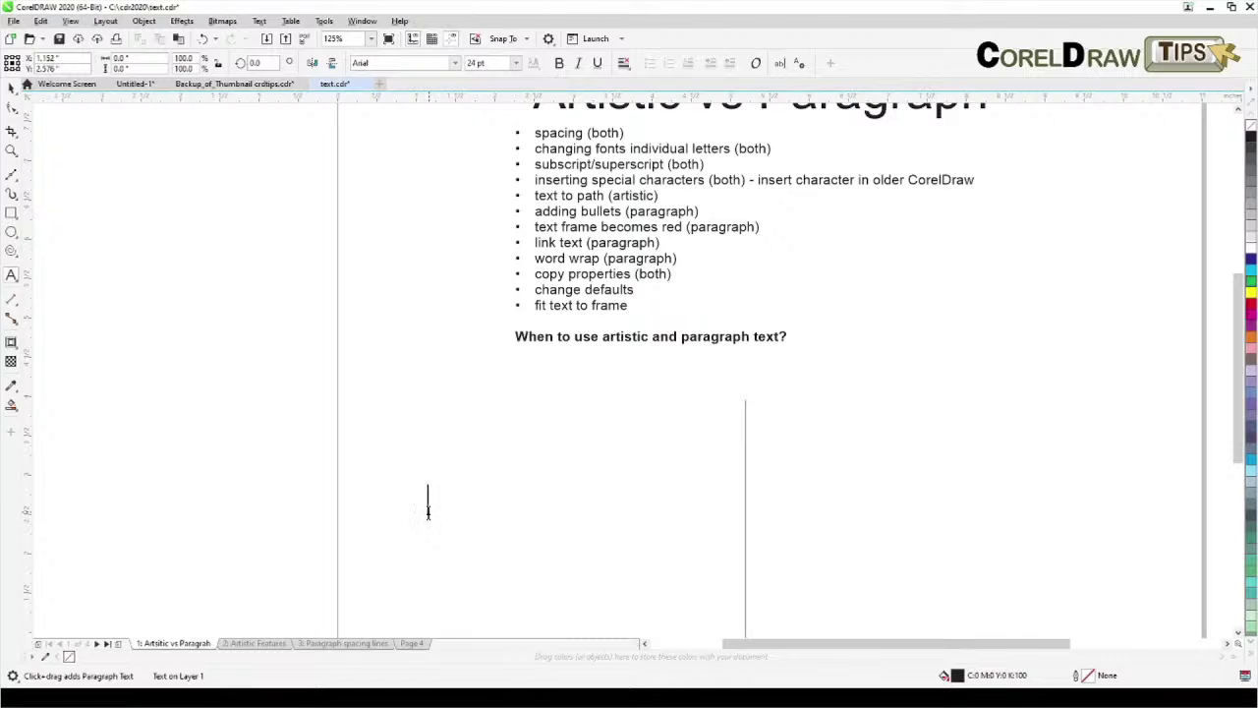
click(428, 513)
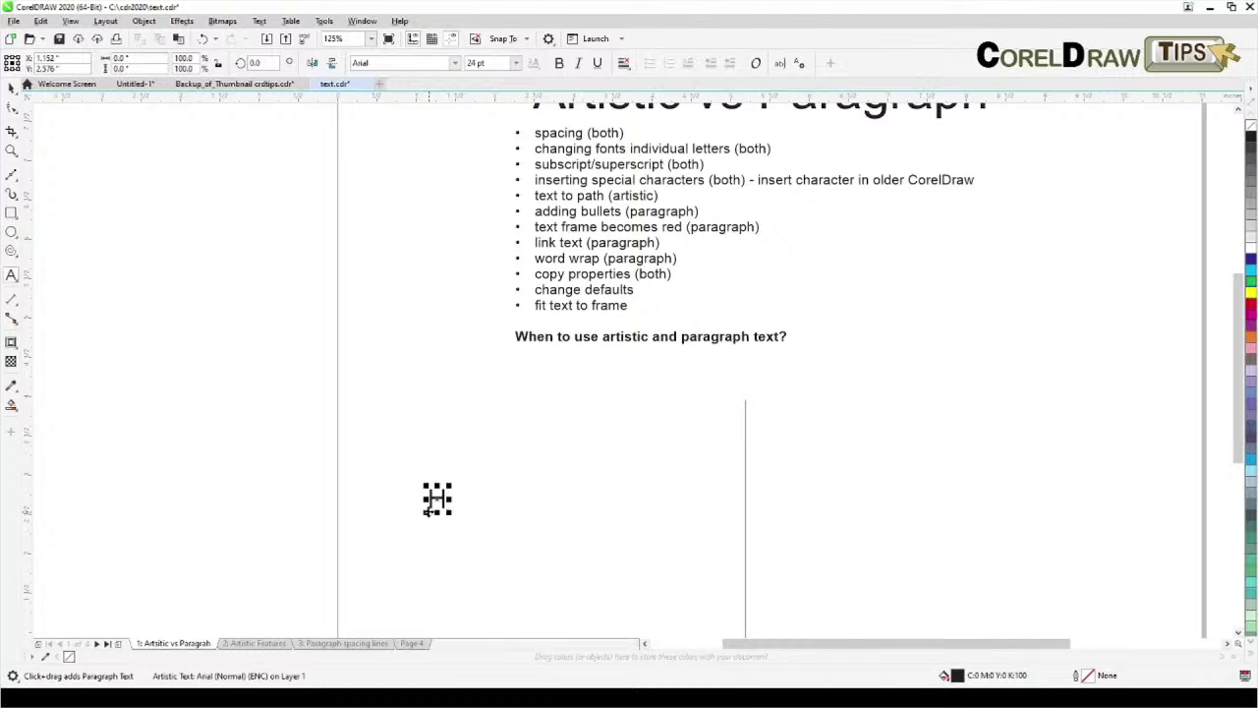
text(H2O)
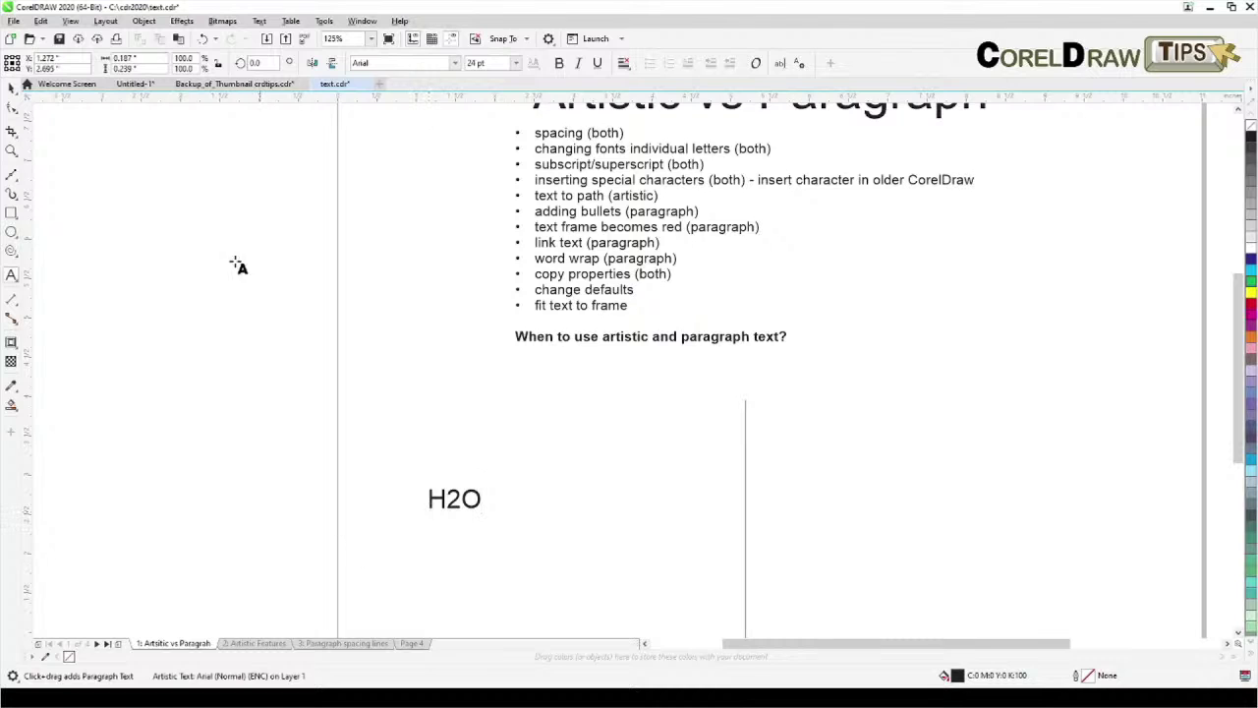
click(11, 86)
Step: Format the 2 in "H2O" as a subscript by selecting only that character with the Shape tool
scroll(576, 596, up, 4)
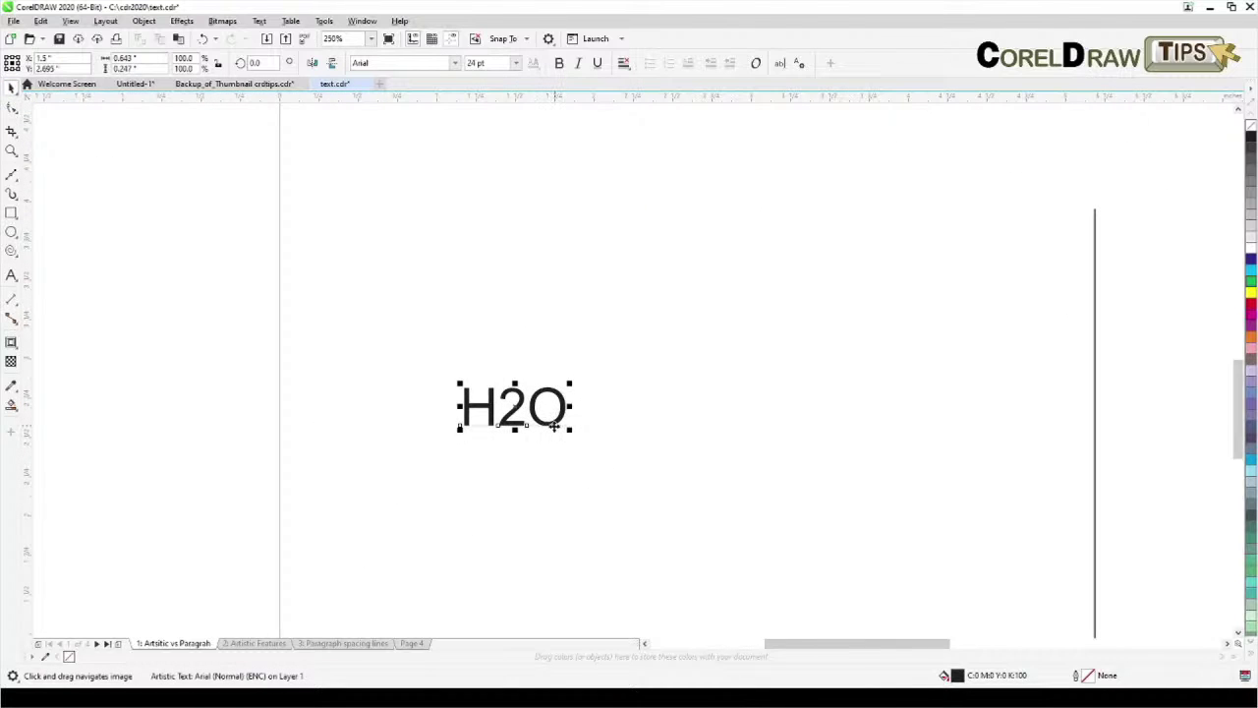
scroll(557, 433, up, 4)
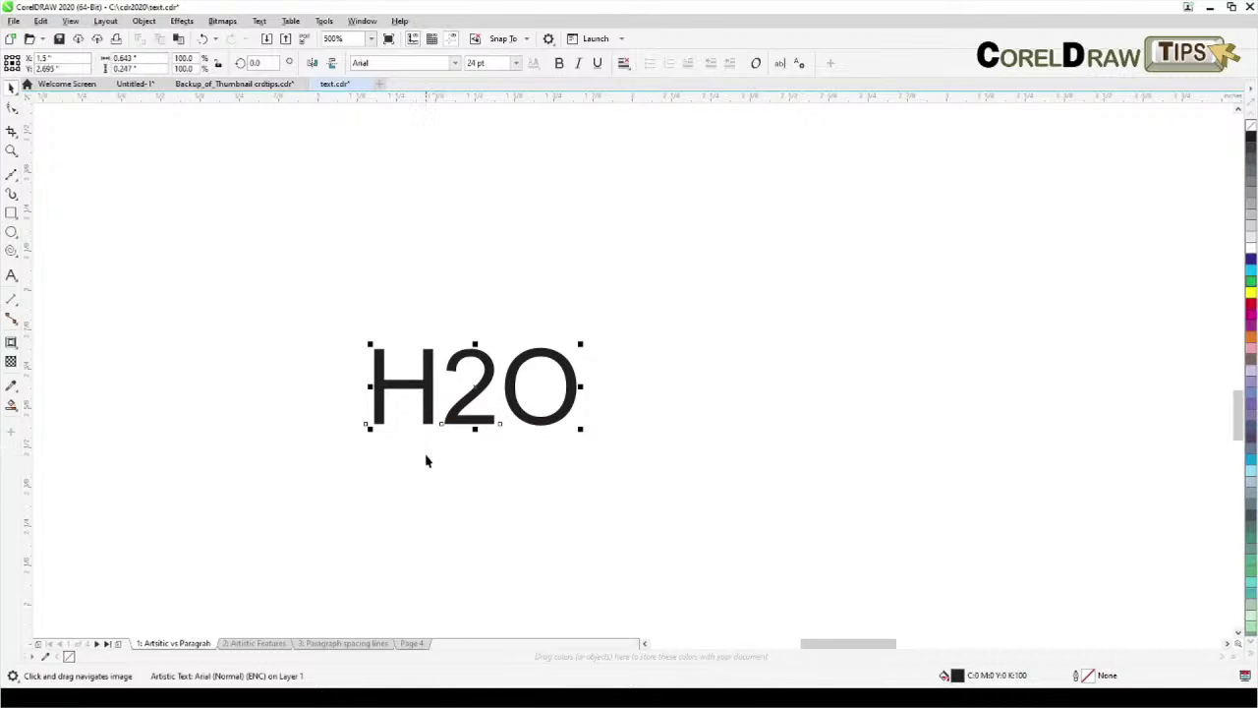
click(12, 108)
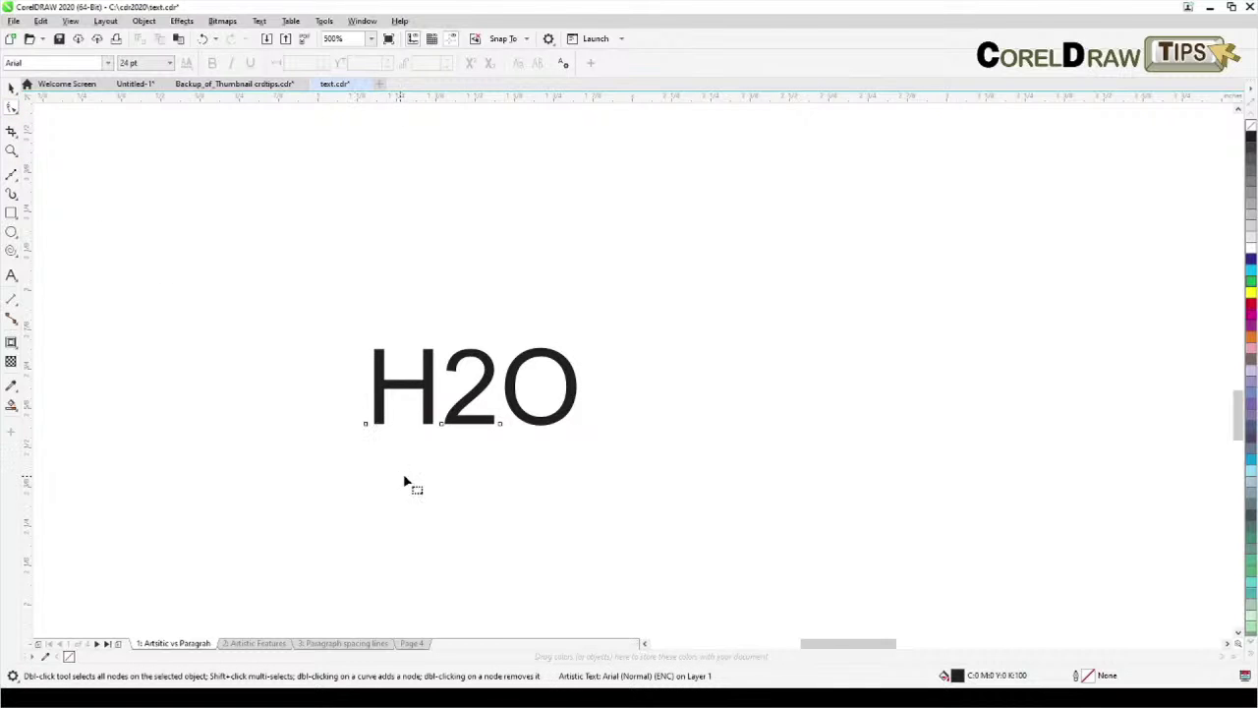
drag(406, 479, 443, 433)
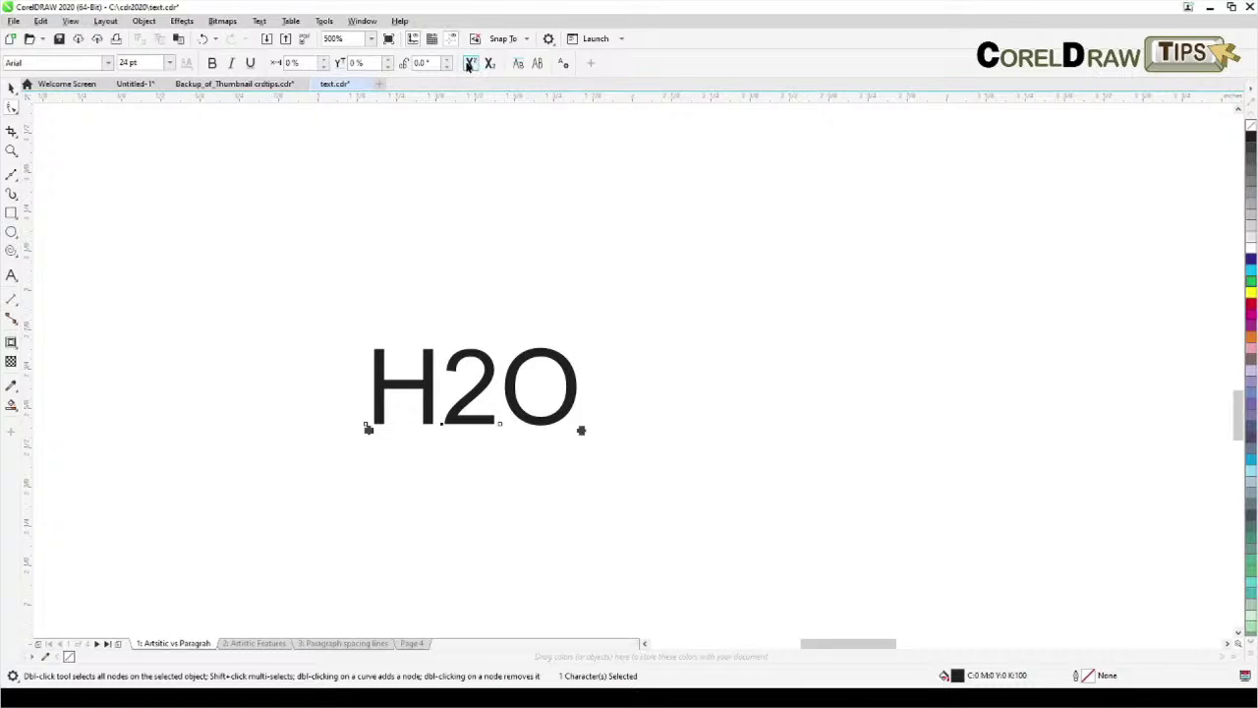
click(490, 63)
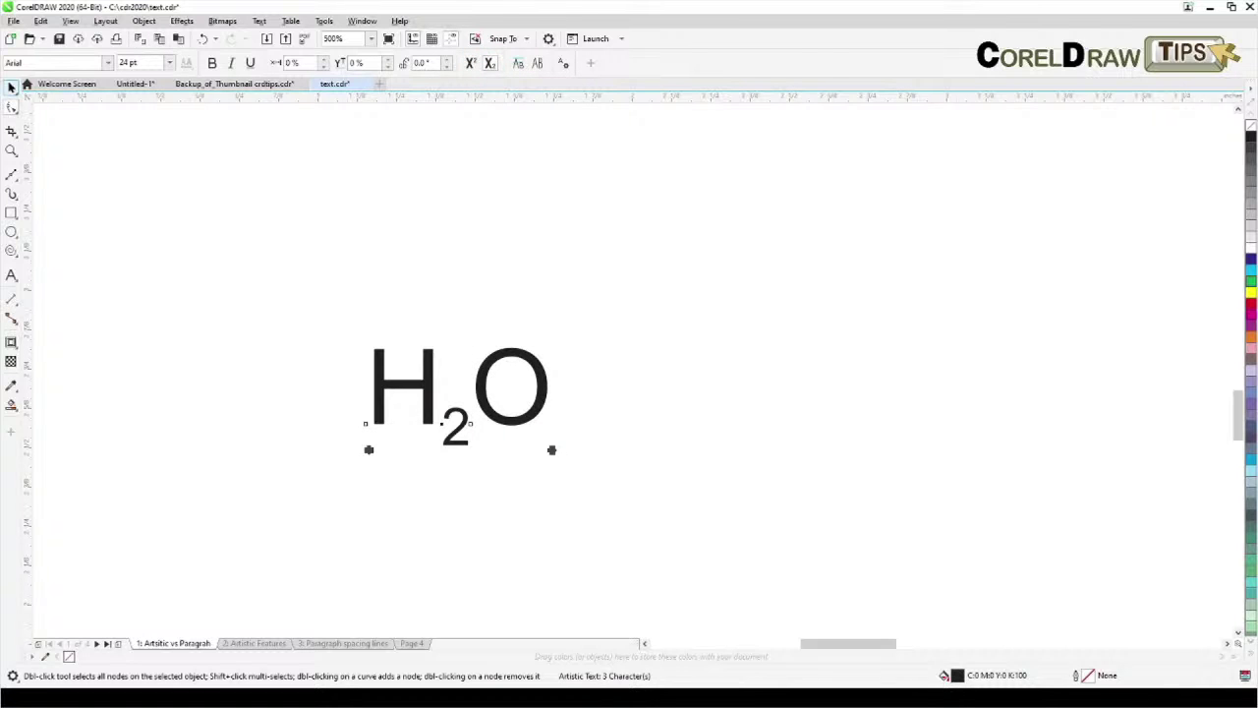
click(7, 88)
click(197, 292)
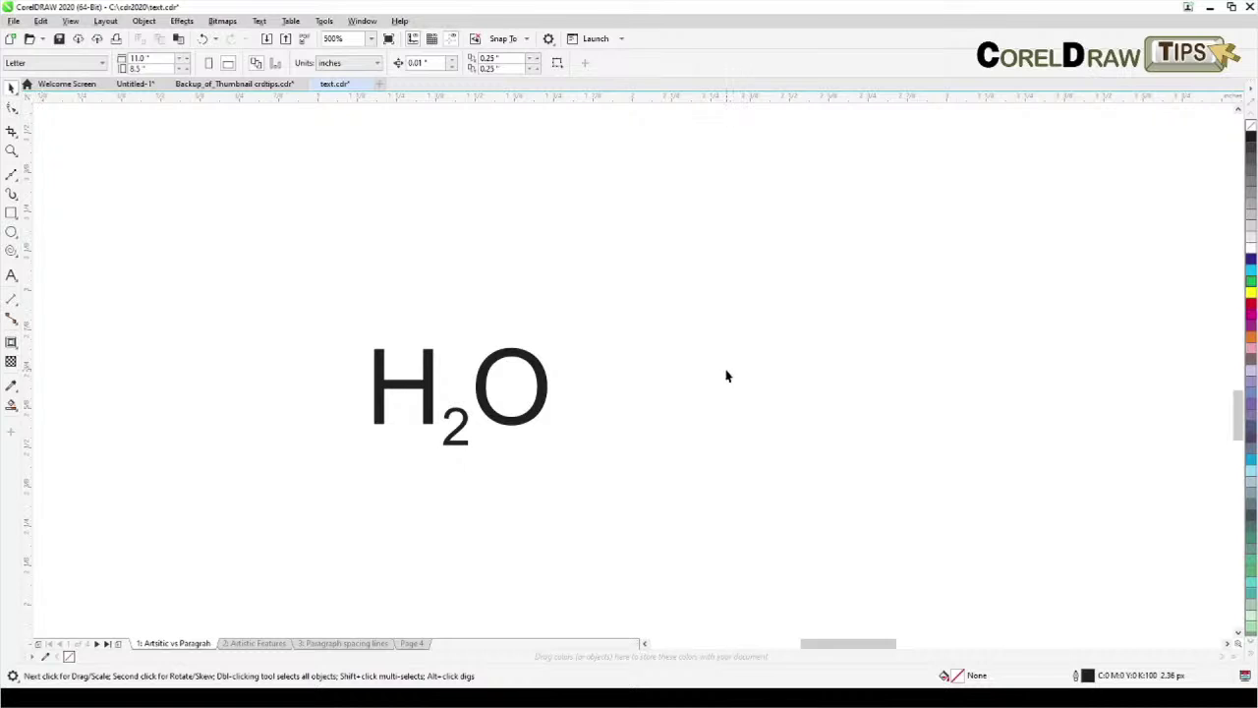
Step: Add the artistic text "Ft2" to the right of the "H2O" text
click(11, 277)
click(727, 424)
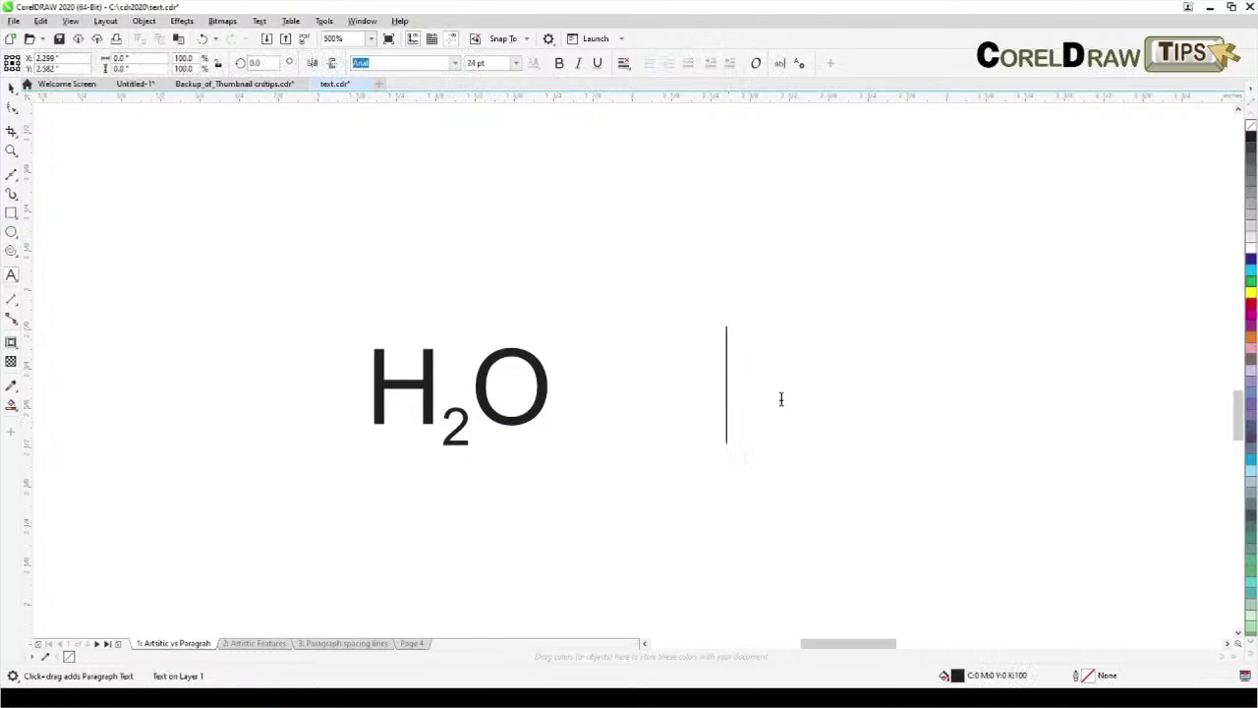
text(FT)
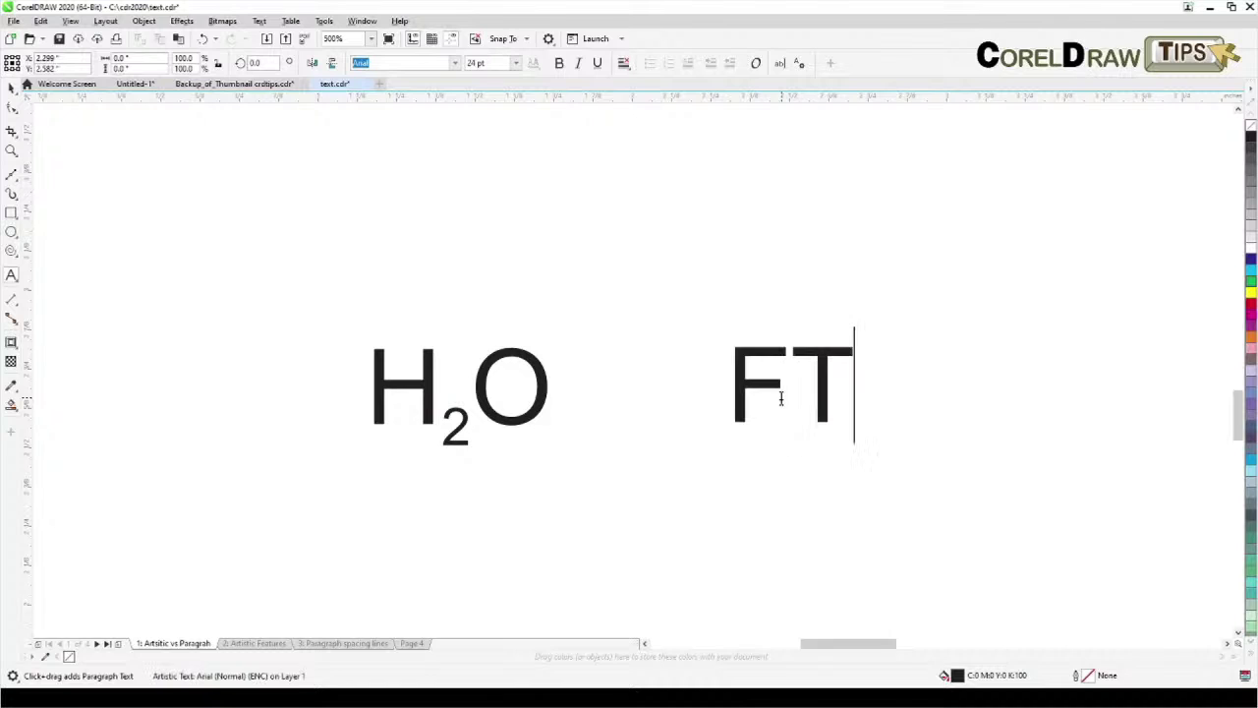
key(Escape)
text(2)
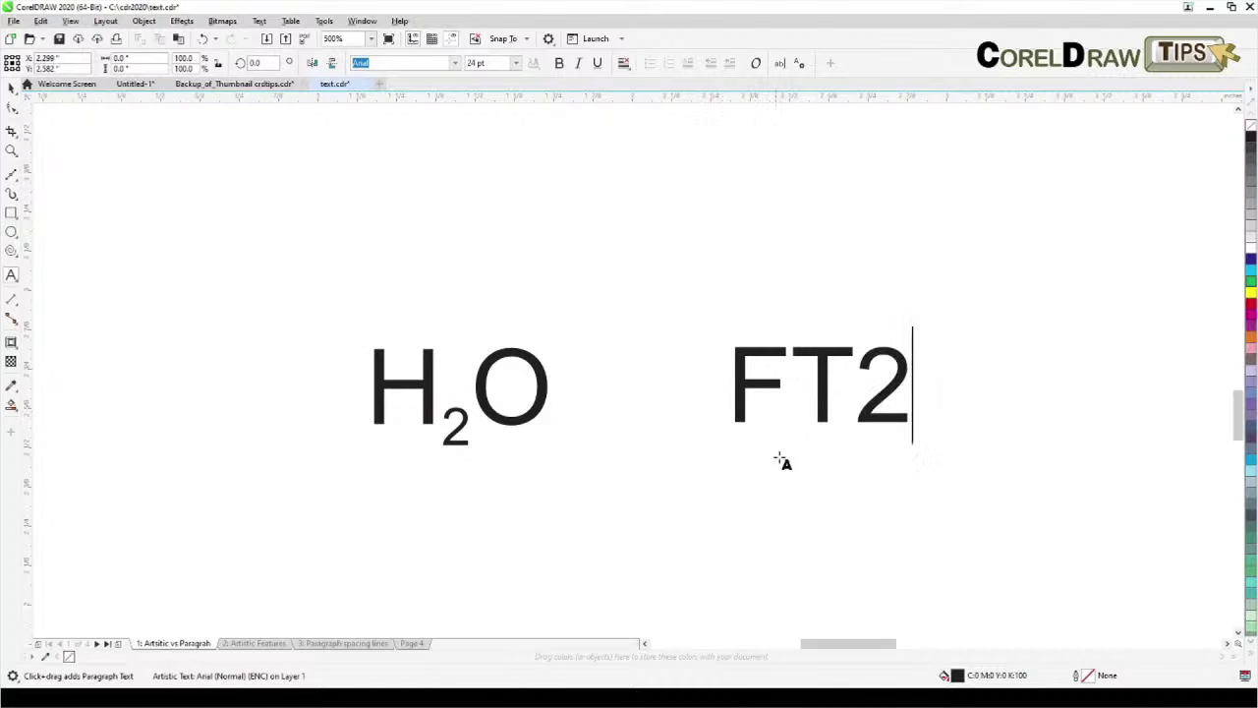
click(13, 89)
click(736, 381)
click(12, 87)
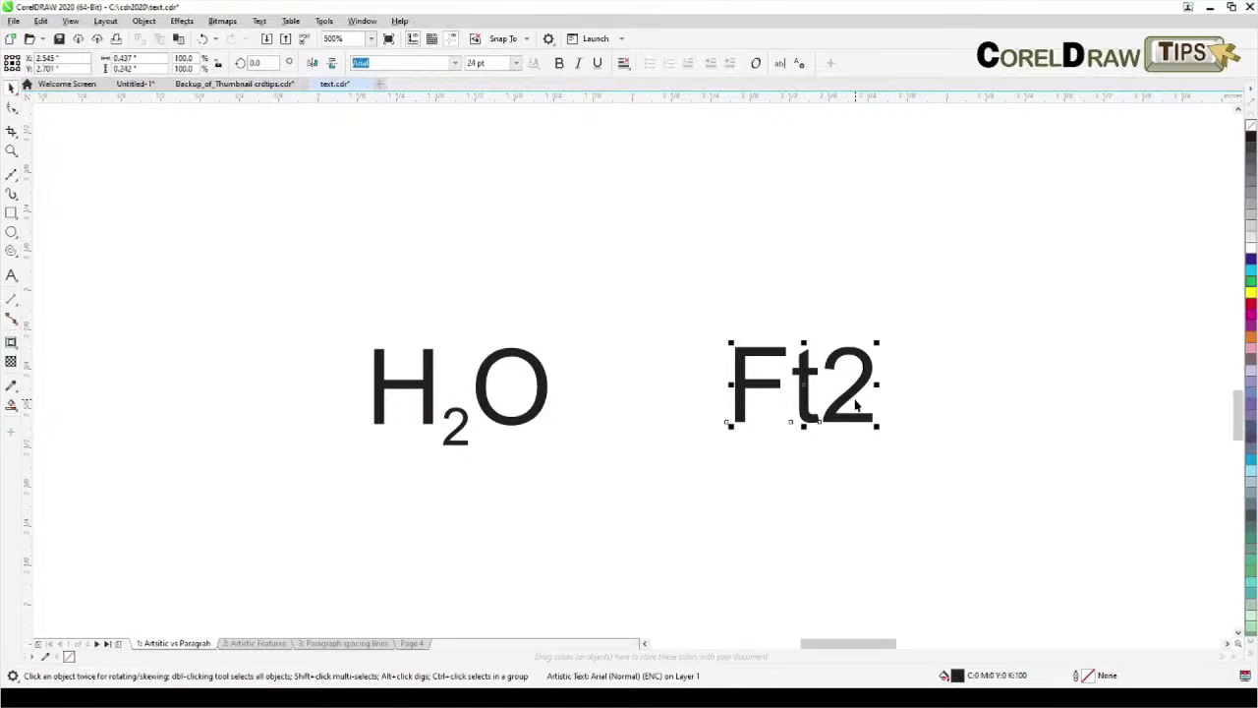
Step: Format the 2 in "Ft2" as a superscript by selecting only that character with the Shape tool
click(11, 108)
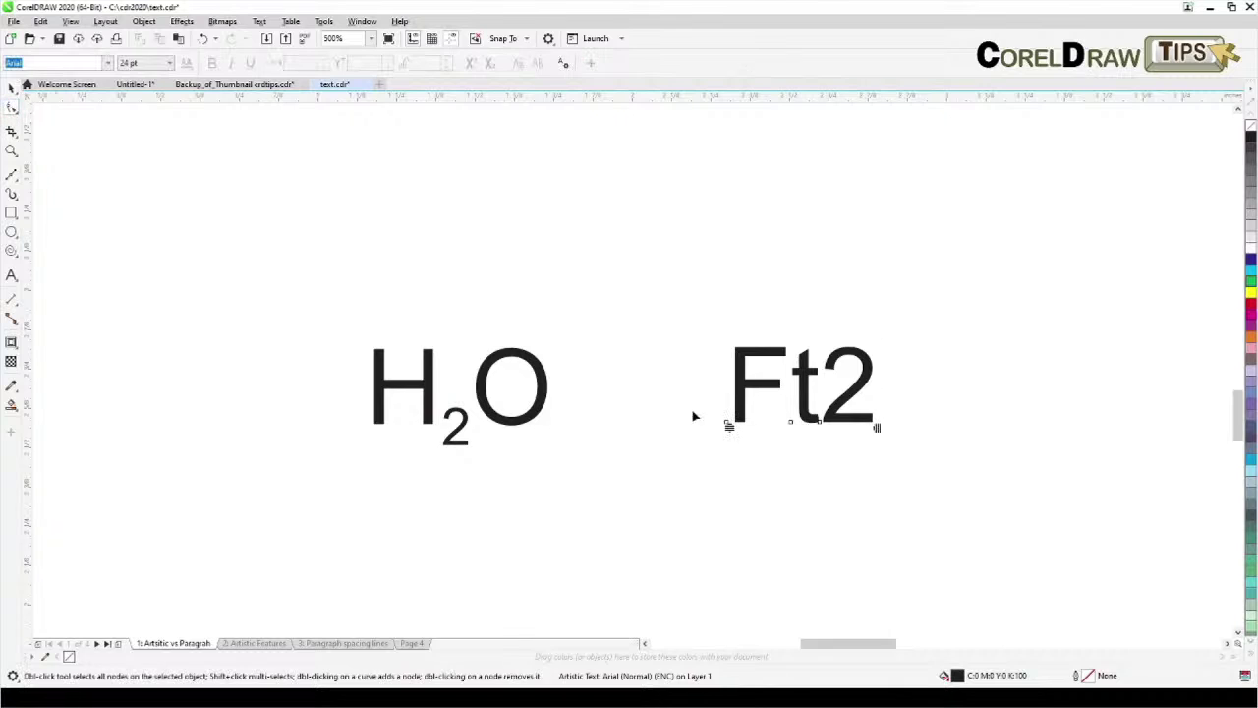
click(823, 429)
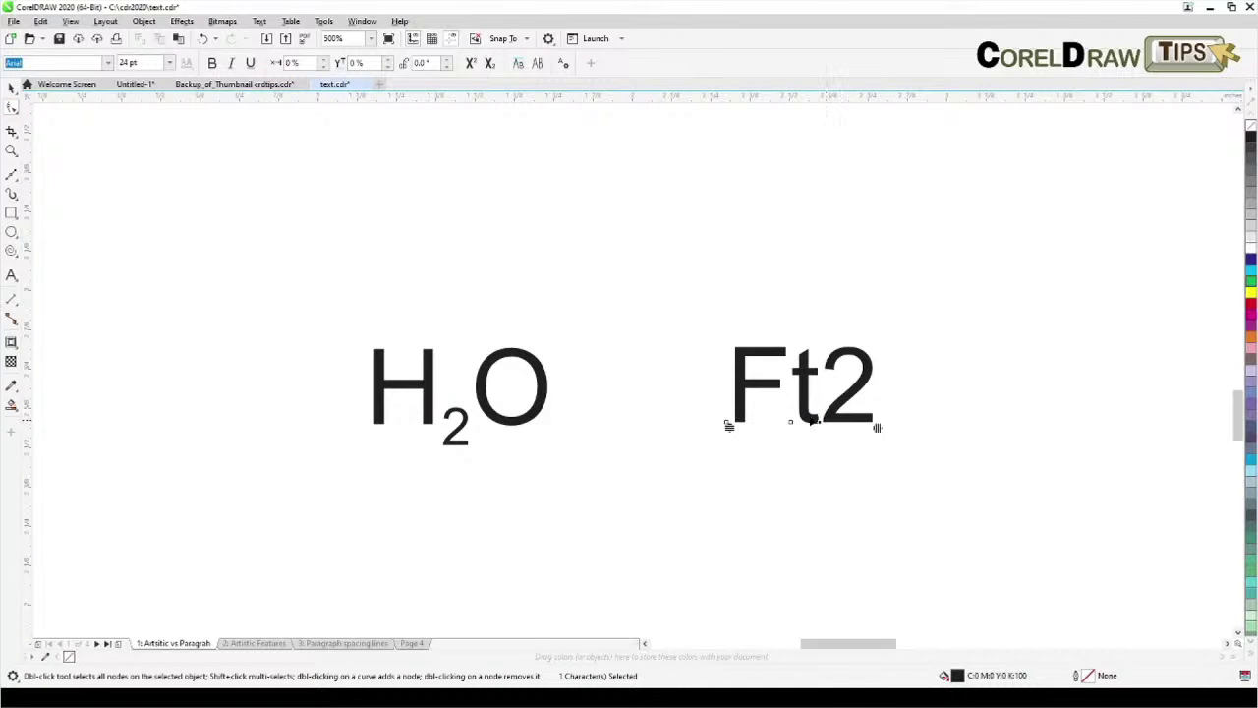
click(468, 63)
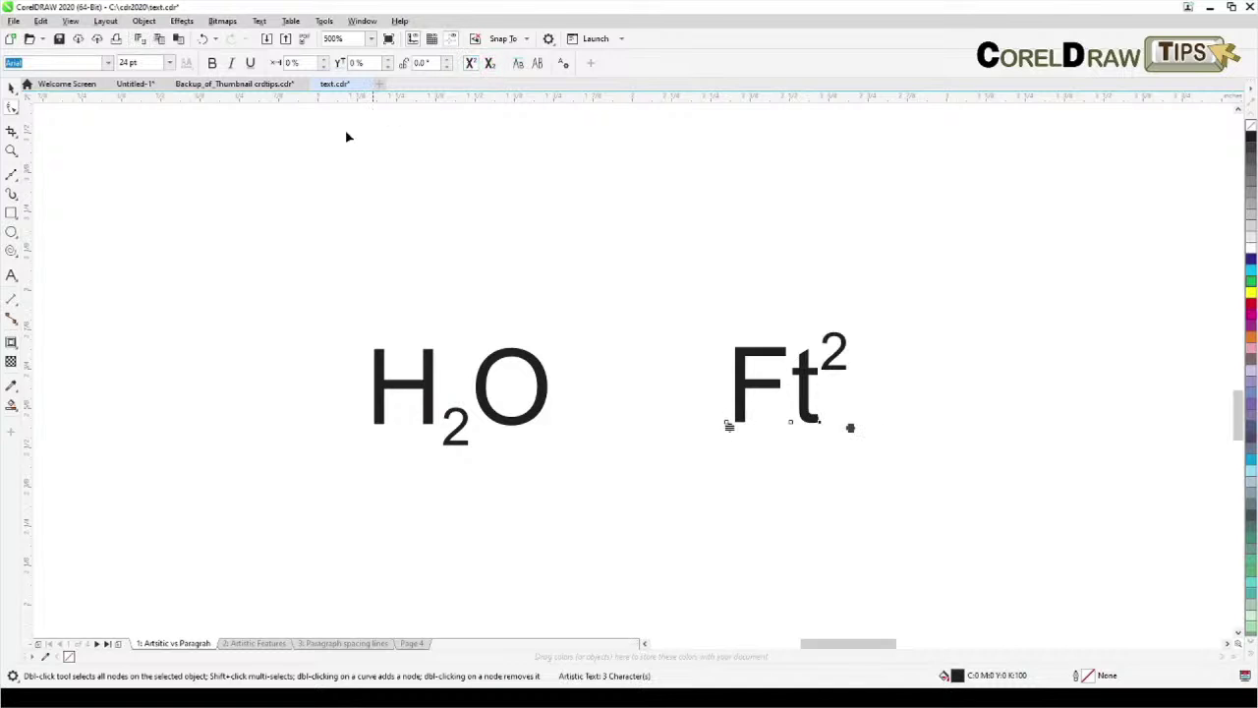
click(12, 86)
Step: Delete both the H2O and the Ft2 text samples from the area beside the vertical divider line
scroll(129, 225, down, 5)
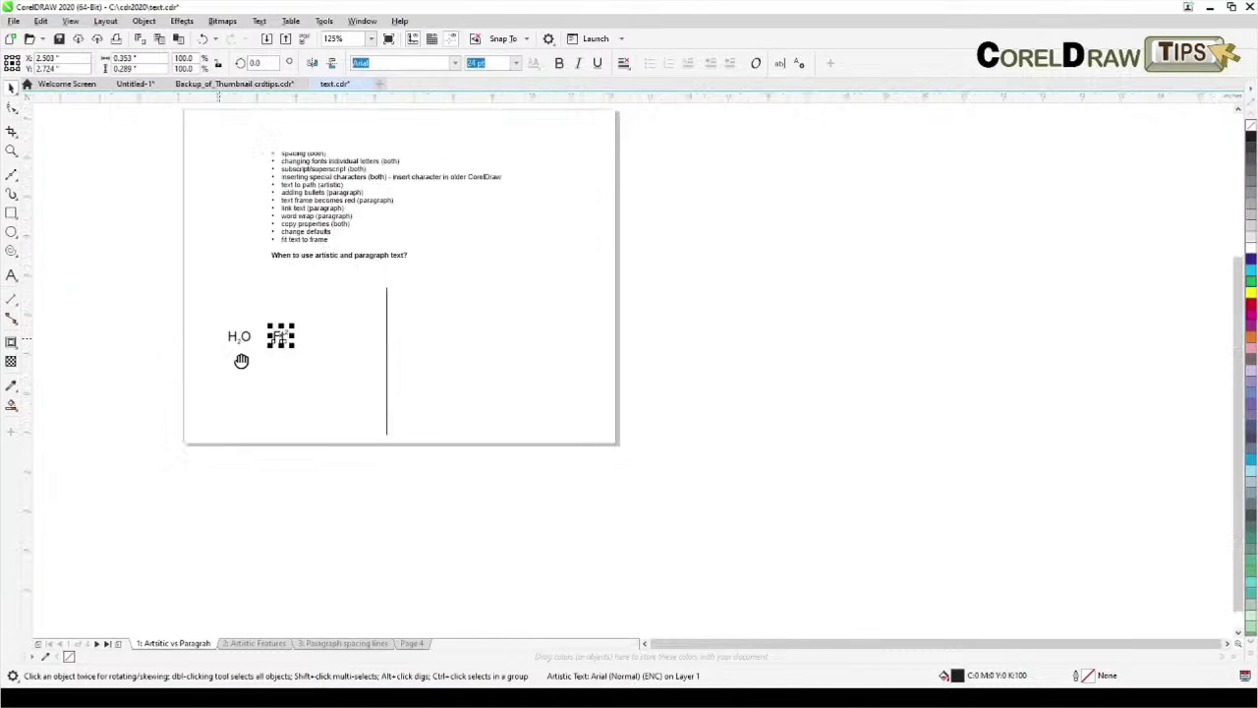
scroll(354, 338, down, 2)
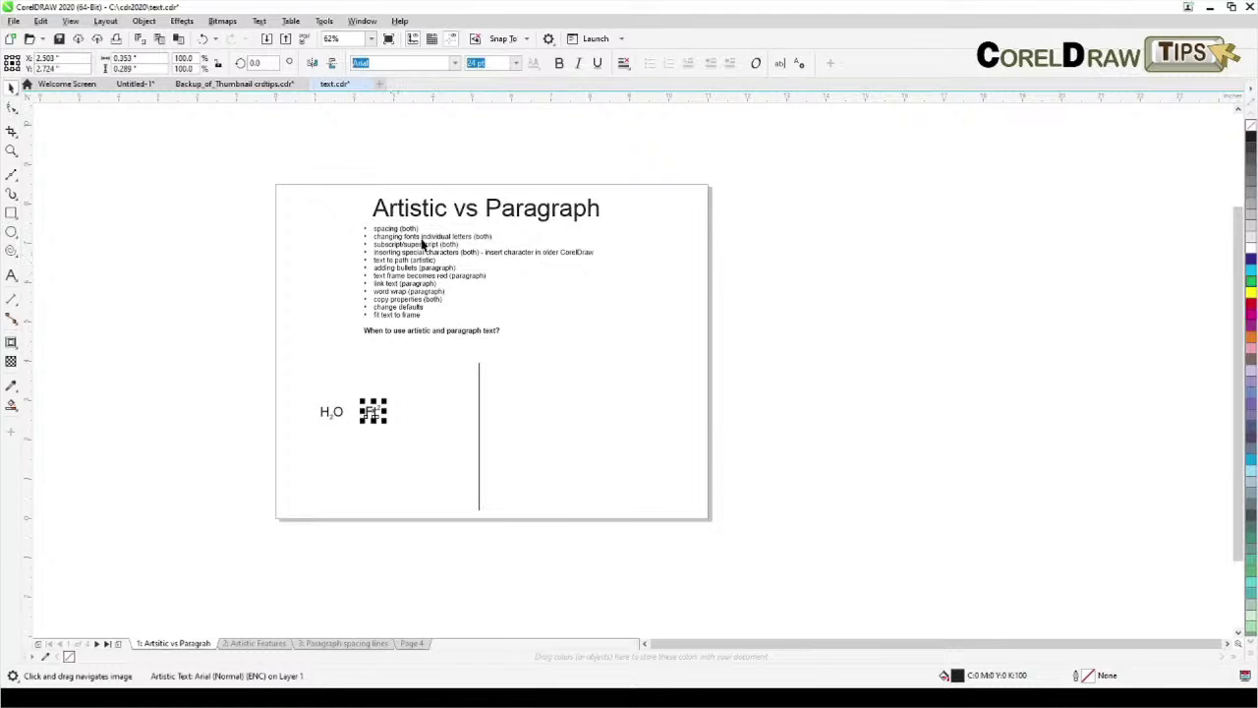
scroll(422, 244, up, 2)
drag(173, 523, 373, 641)
key(Delete)
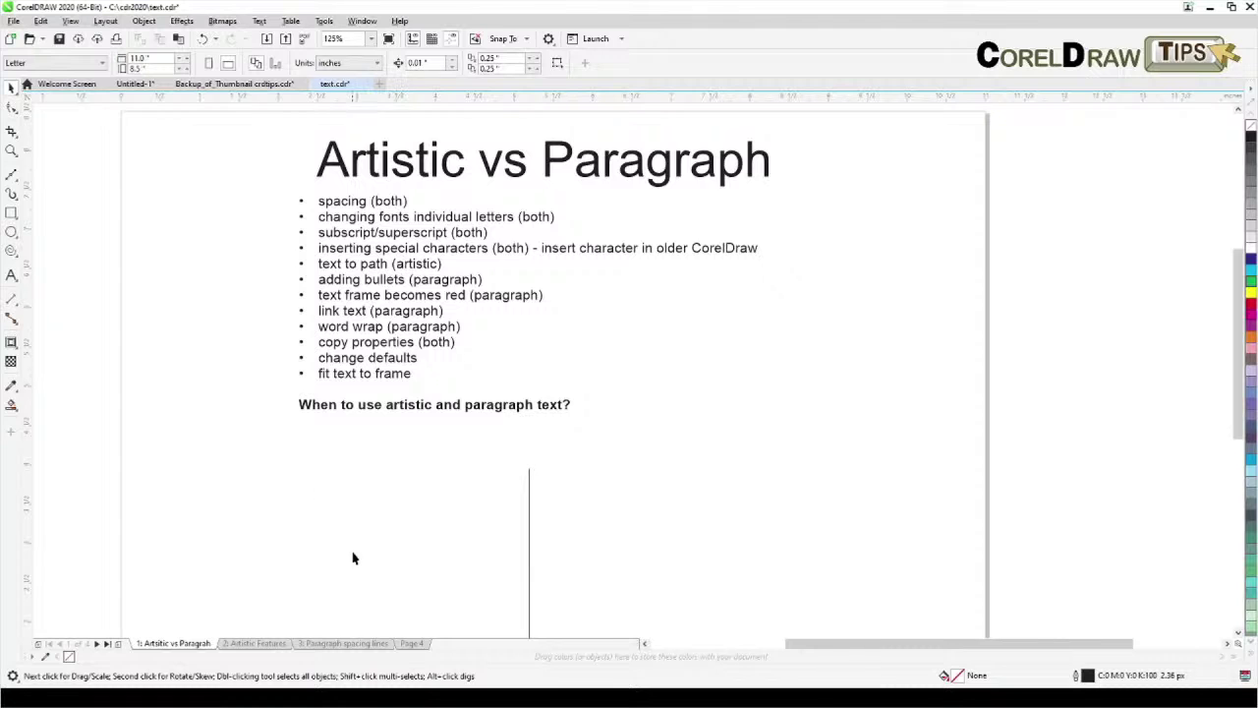
Step: Add the artistic text "CorelDrawTips" in the empty area to the left of the vertical divider line
drag(351, 553, 425, 517)
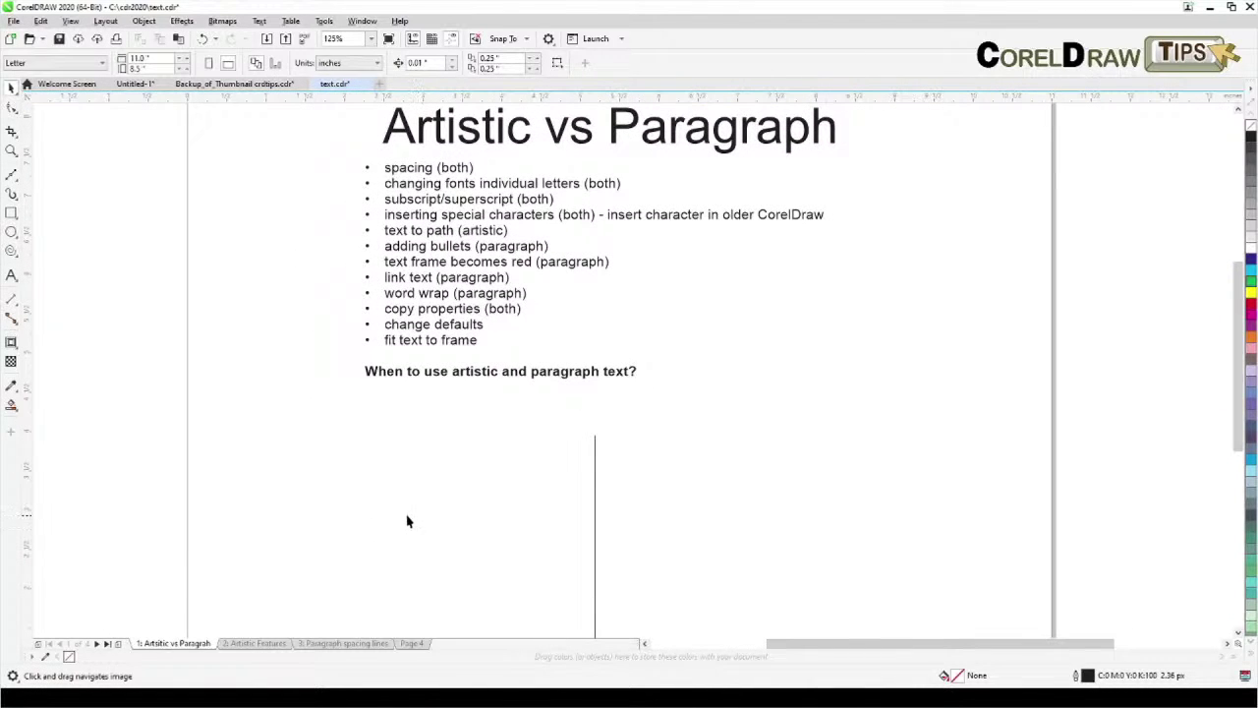
drag(290, 478, 298, 443)
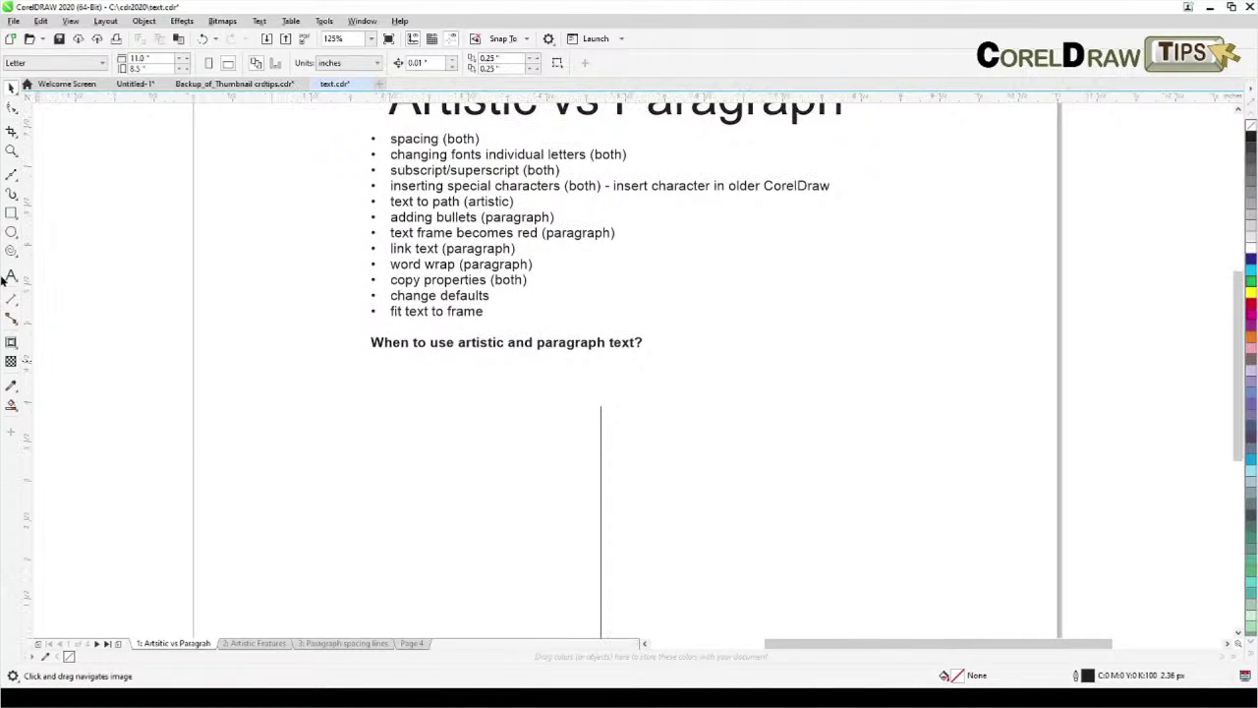
click(11, 276)
click(297, 472)
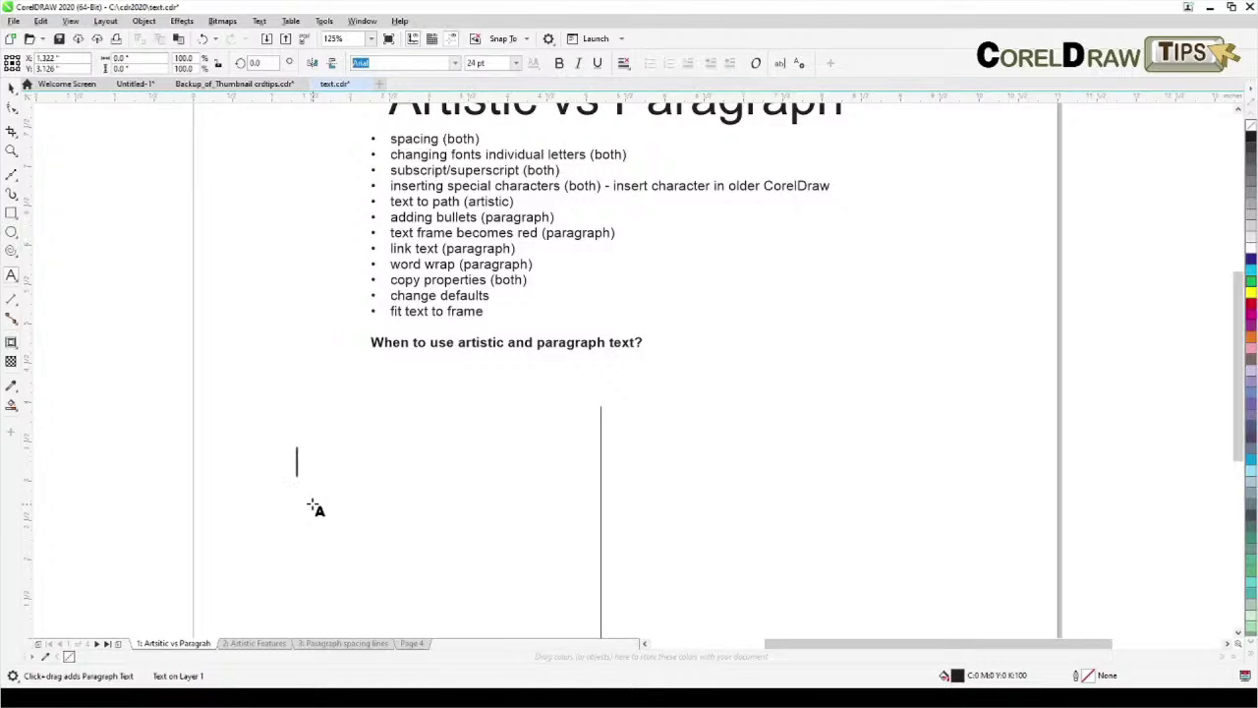
text(CorelD)
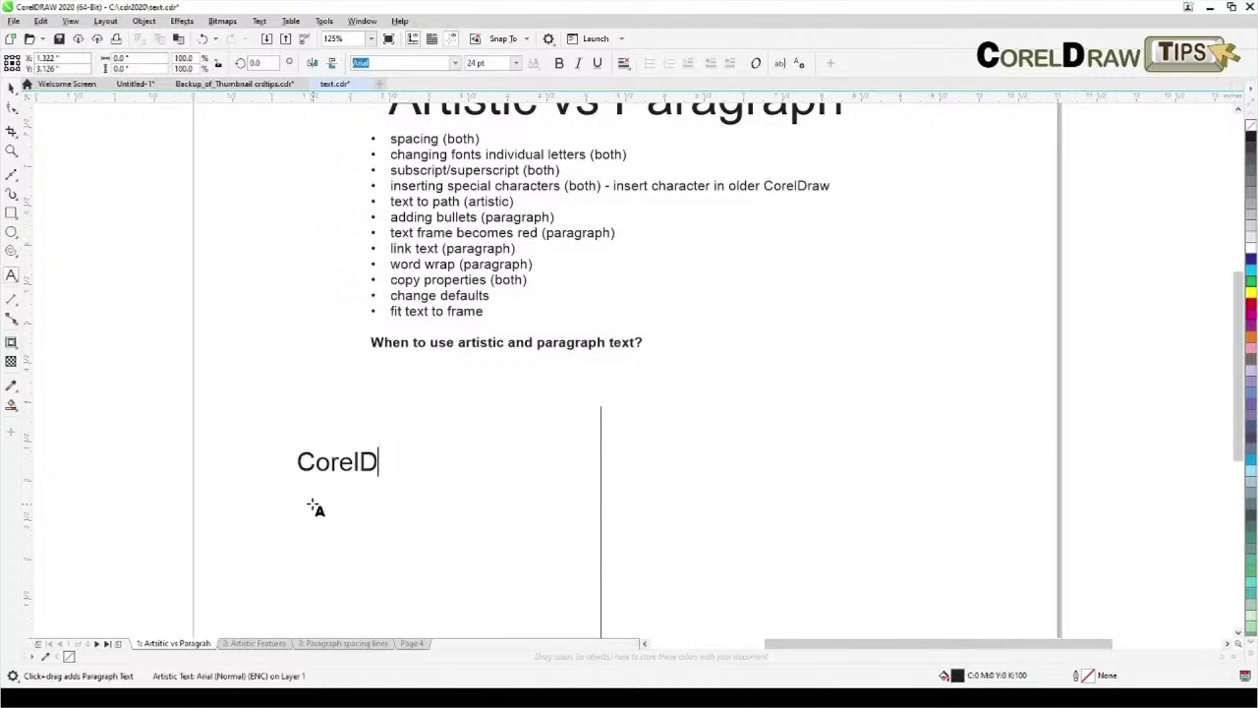
text(raw)
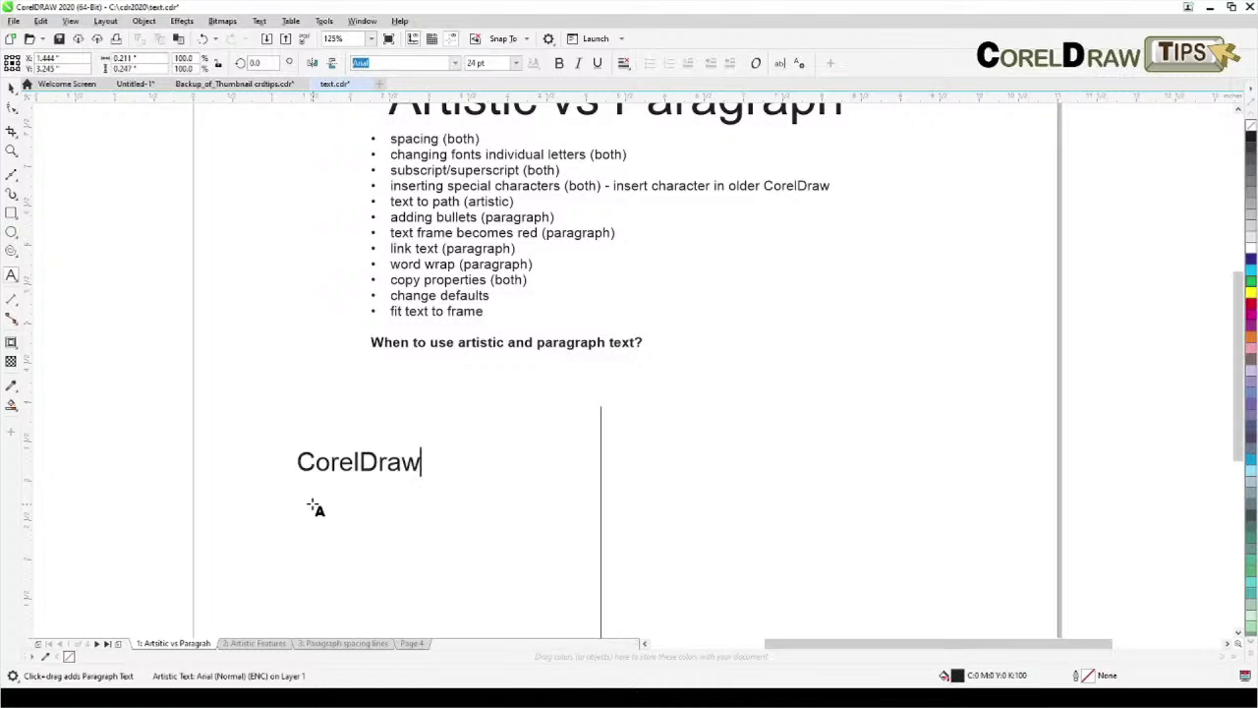
text(Tips)
key(Escape)
click(12, 87)
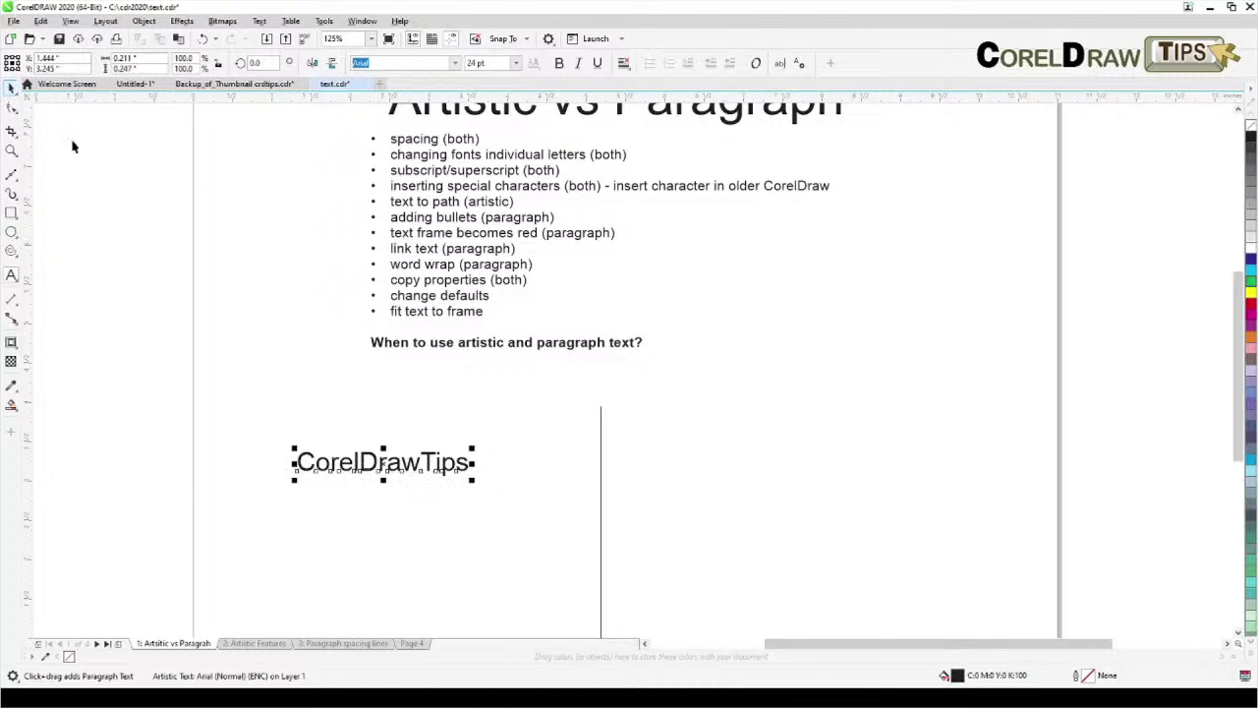
Step: Open the Glyphs collection for inserting special characters into the "CorelDrawTips" text
scroll(415, 435, up, 2)
drag(479, 532, 522, 404)
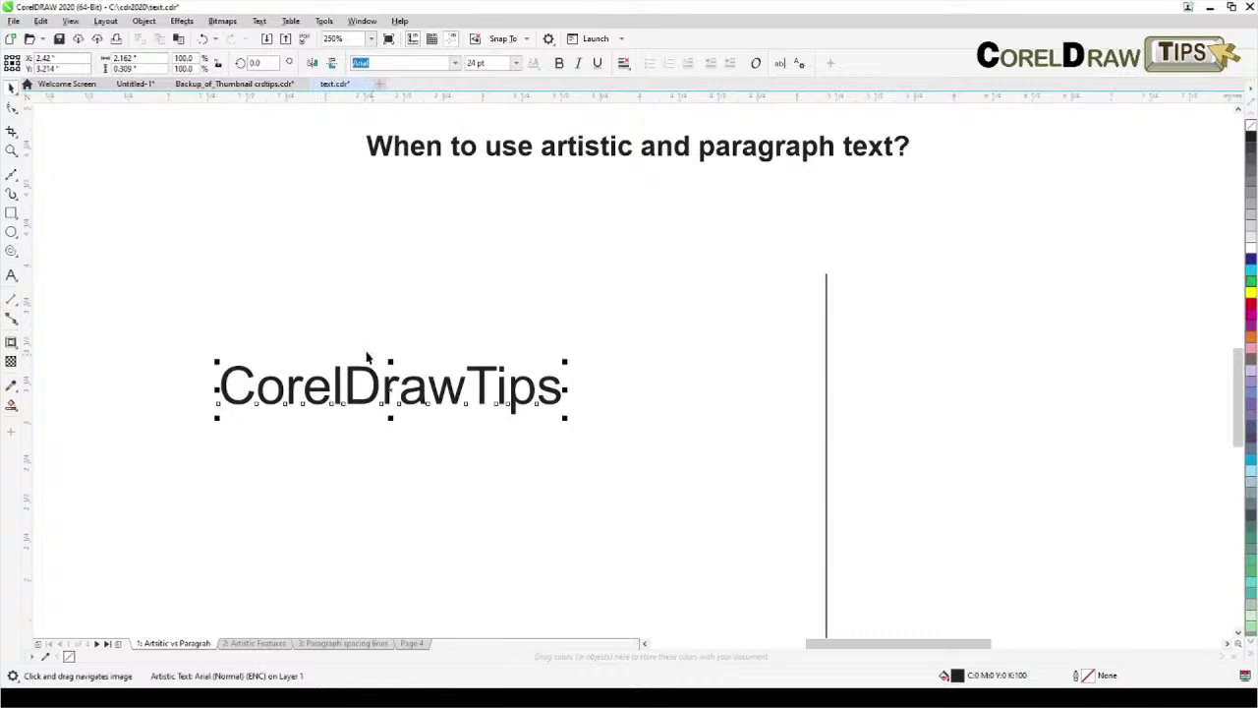
click(260, 22)
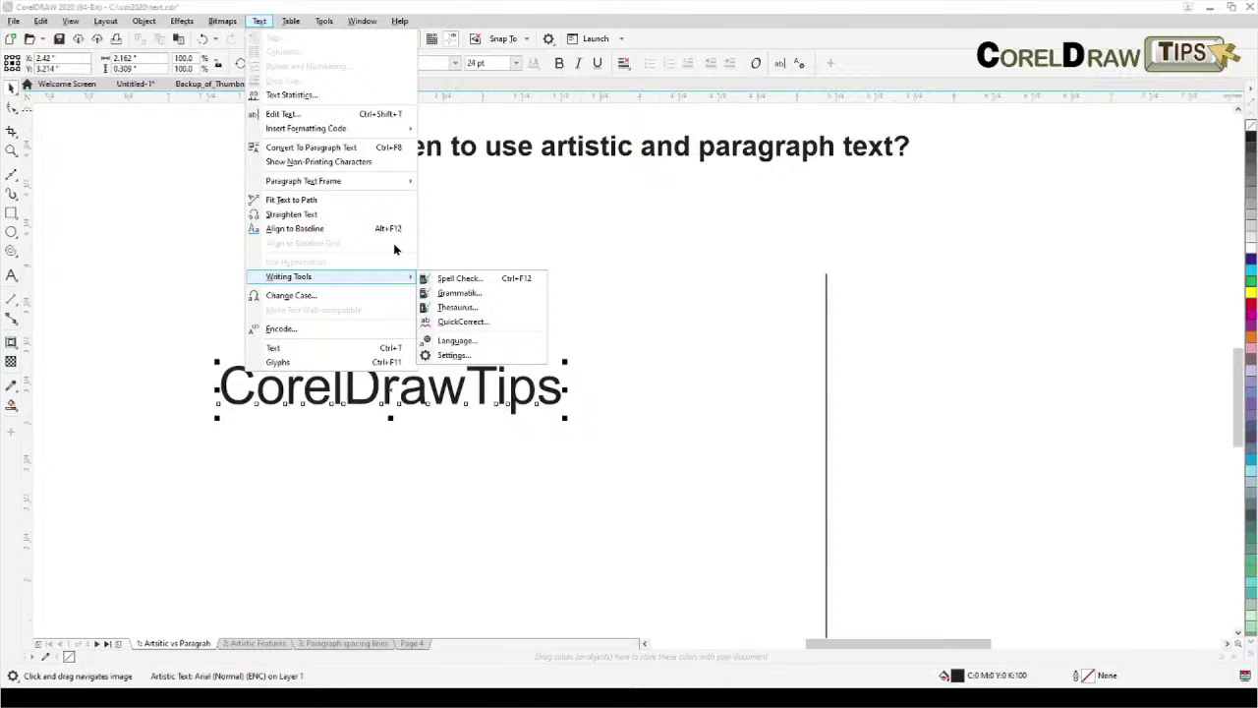
key(Escape)
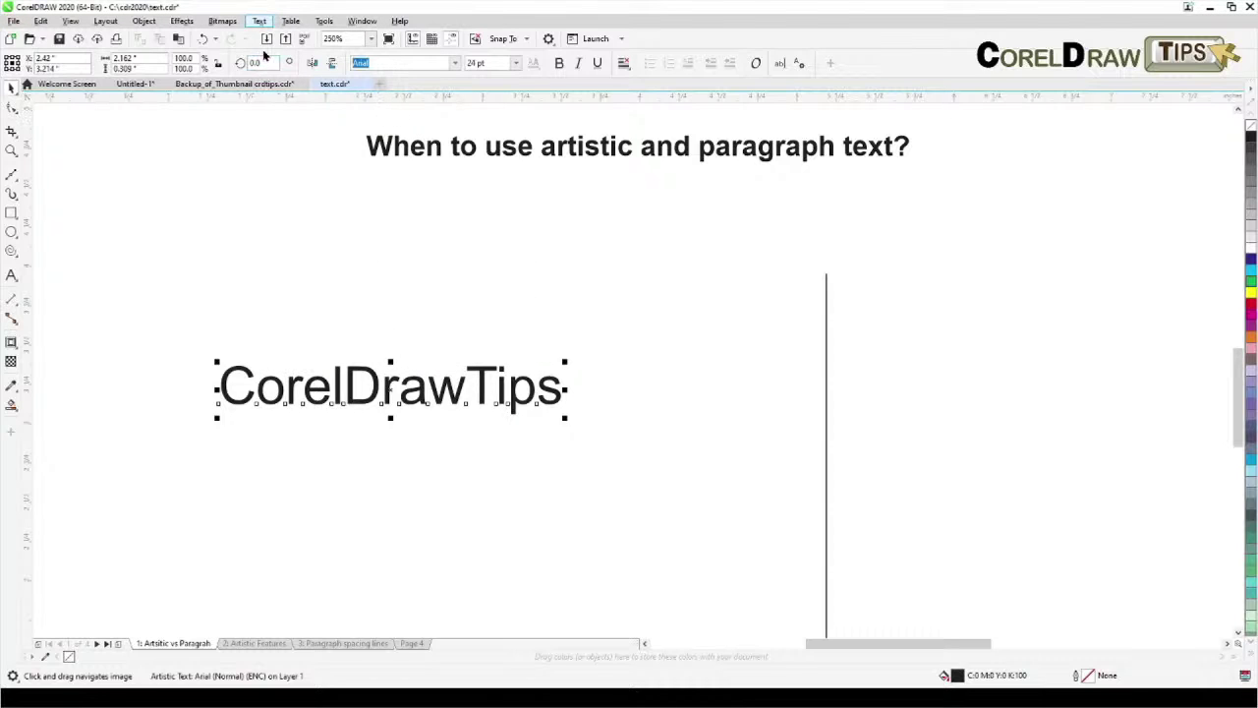
click(264, 21)
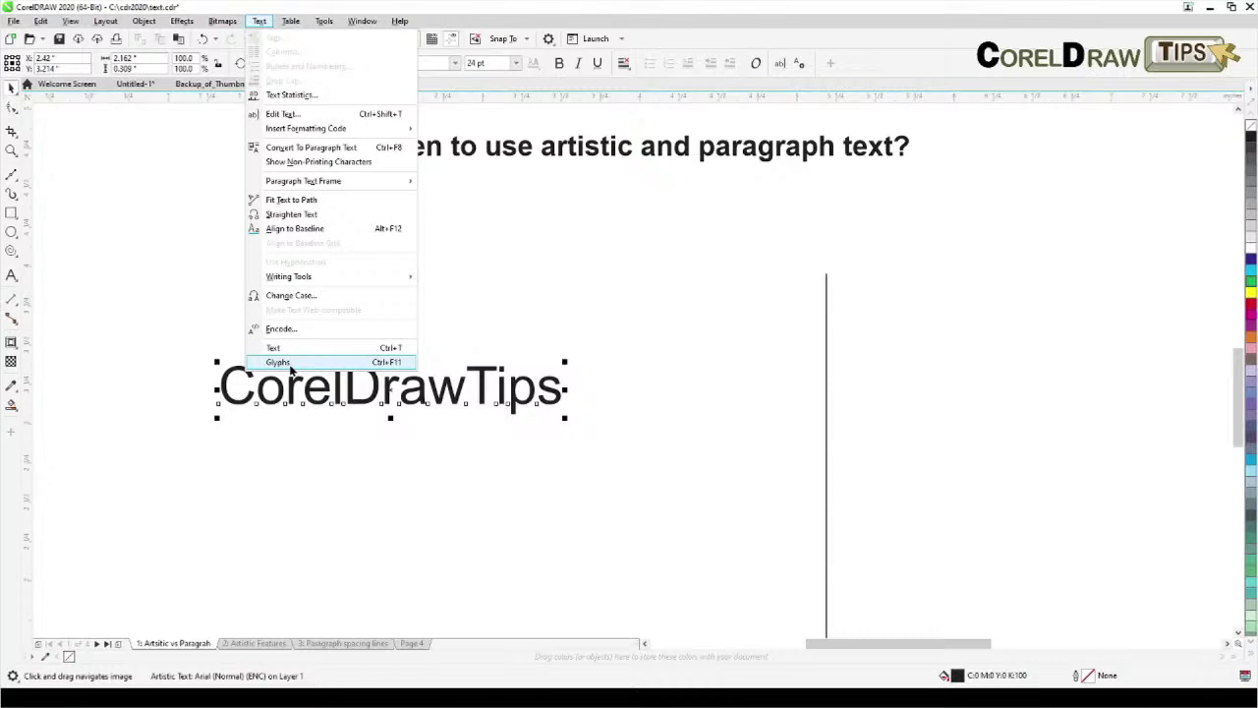
click(285, 363)
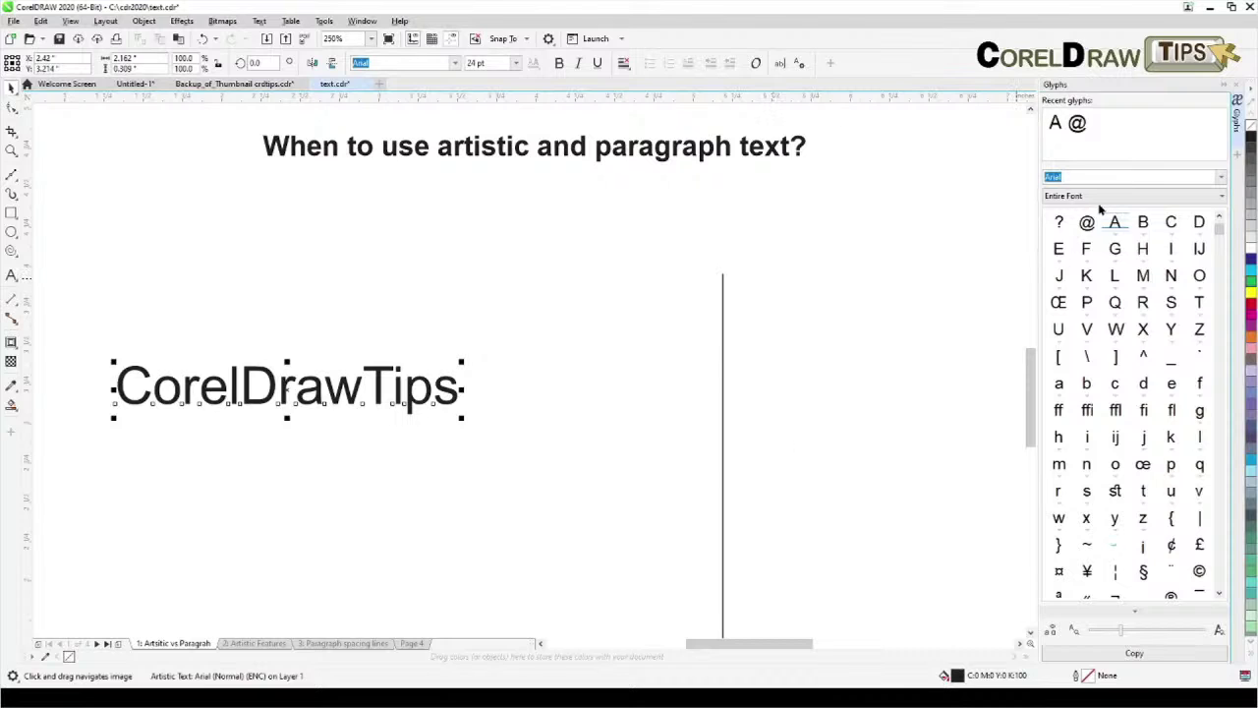
Step: Insert the Arial copyright symbol © at the end of the "CorelDrawTips" text
scroll(1166, 409, down, 3)
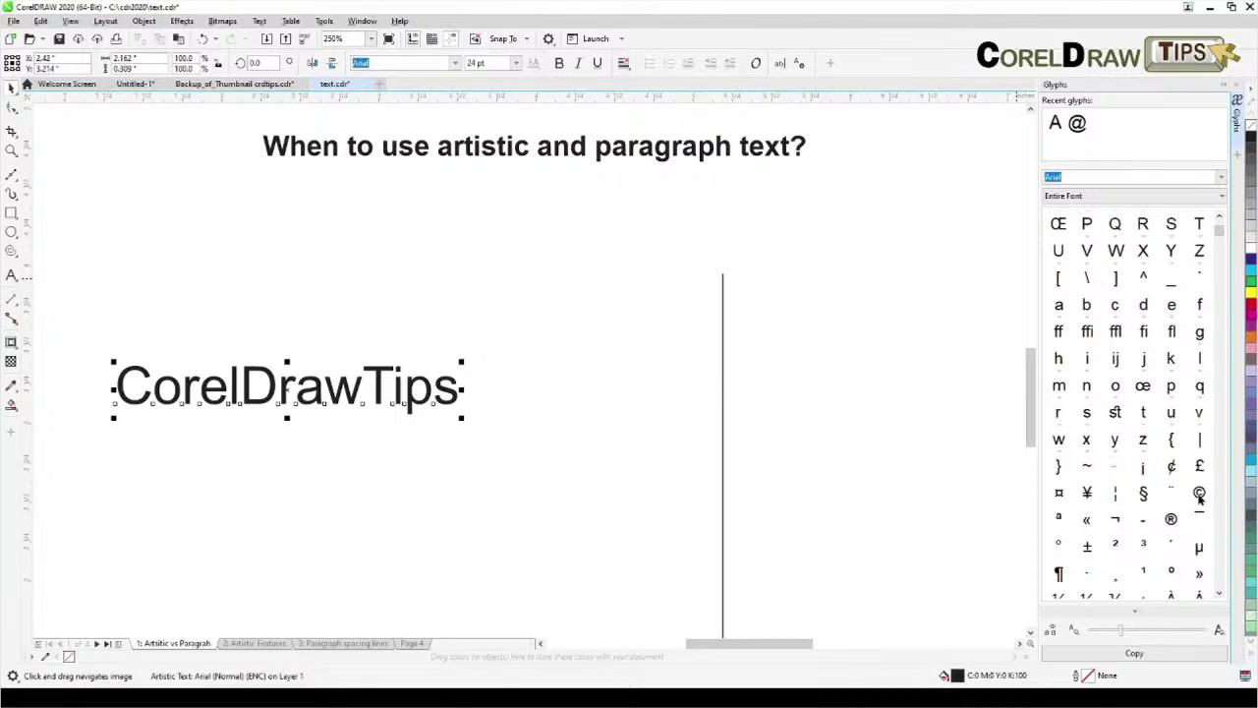
double_click(444, 387)
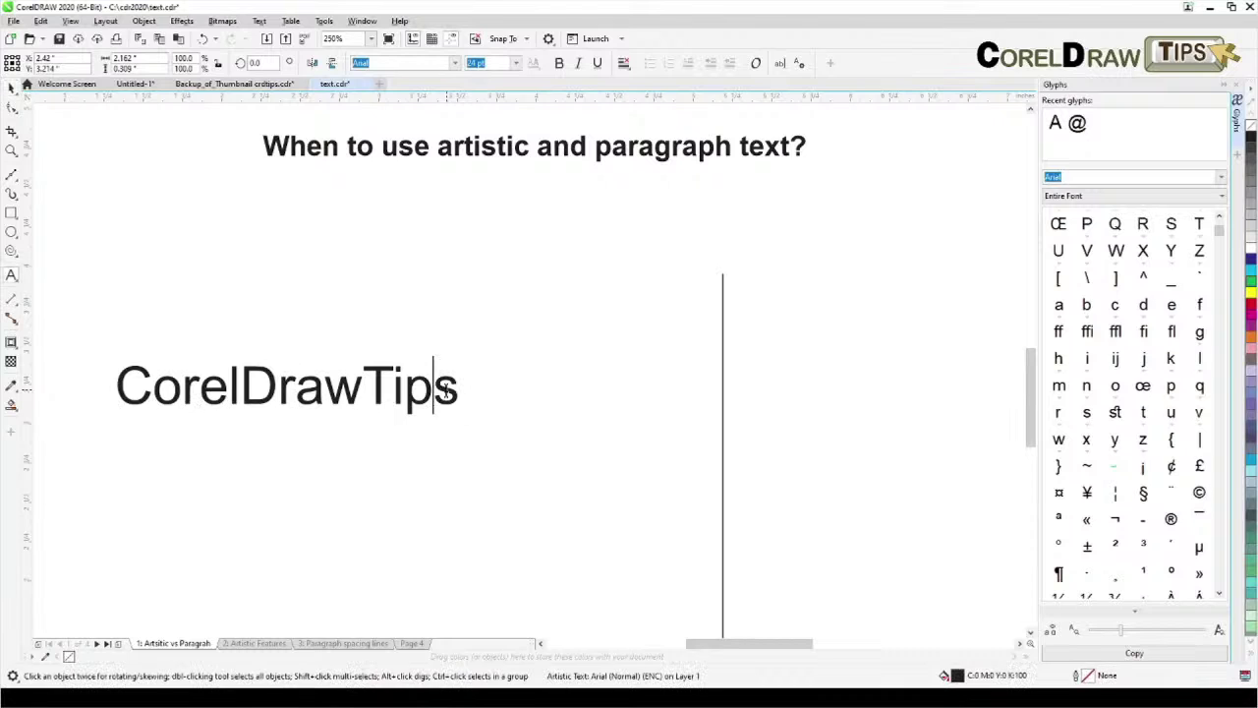
key(Right)
double_click(1199, 494)
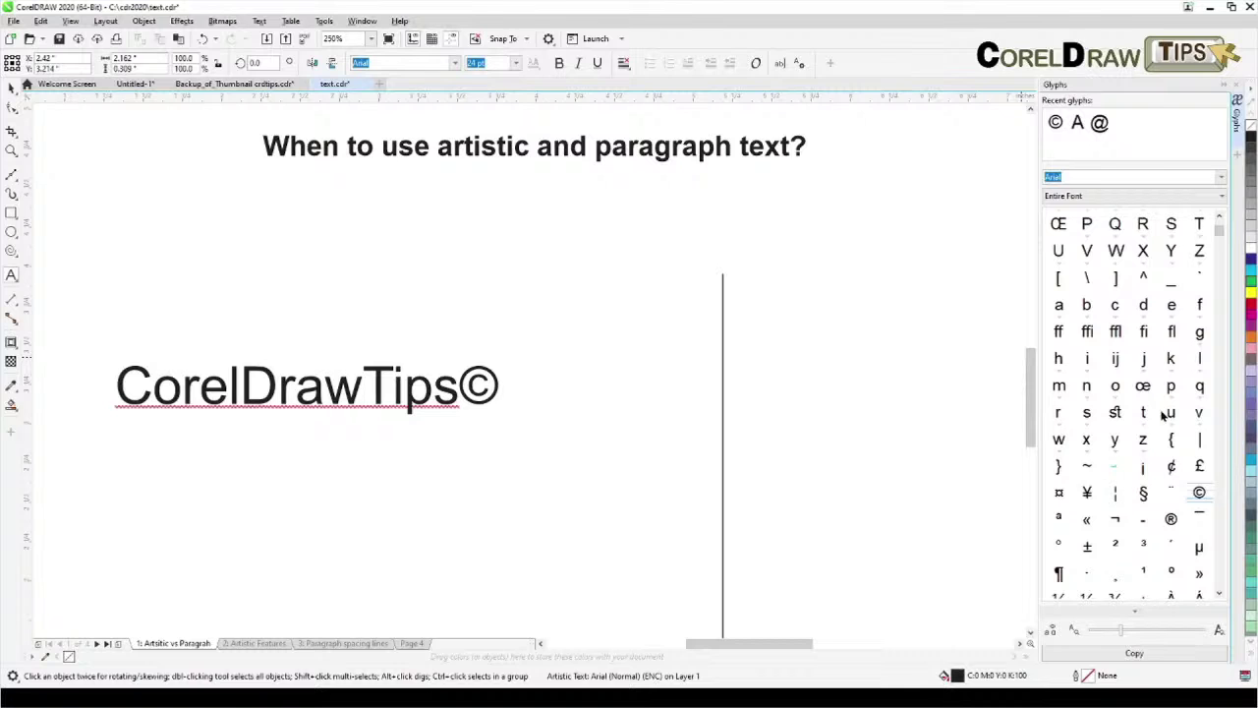
click(466, 491)
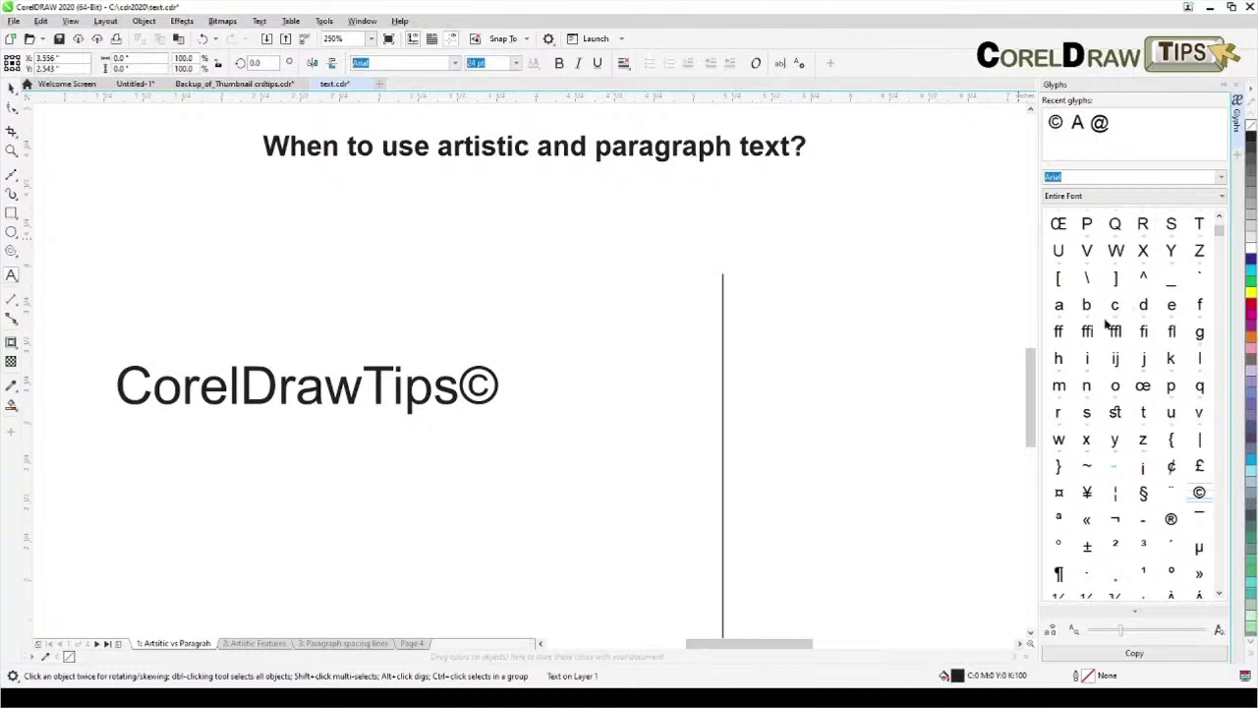
Step: Replace the letter e in "CorelDrawTips©" with the accented glyph è
scroll(1157, 508, down, 1)
scroll(1157, 508, down, 10)
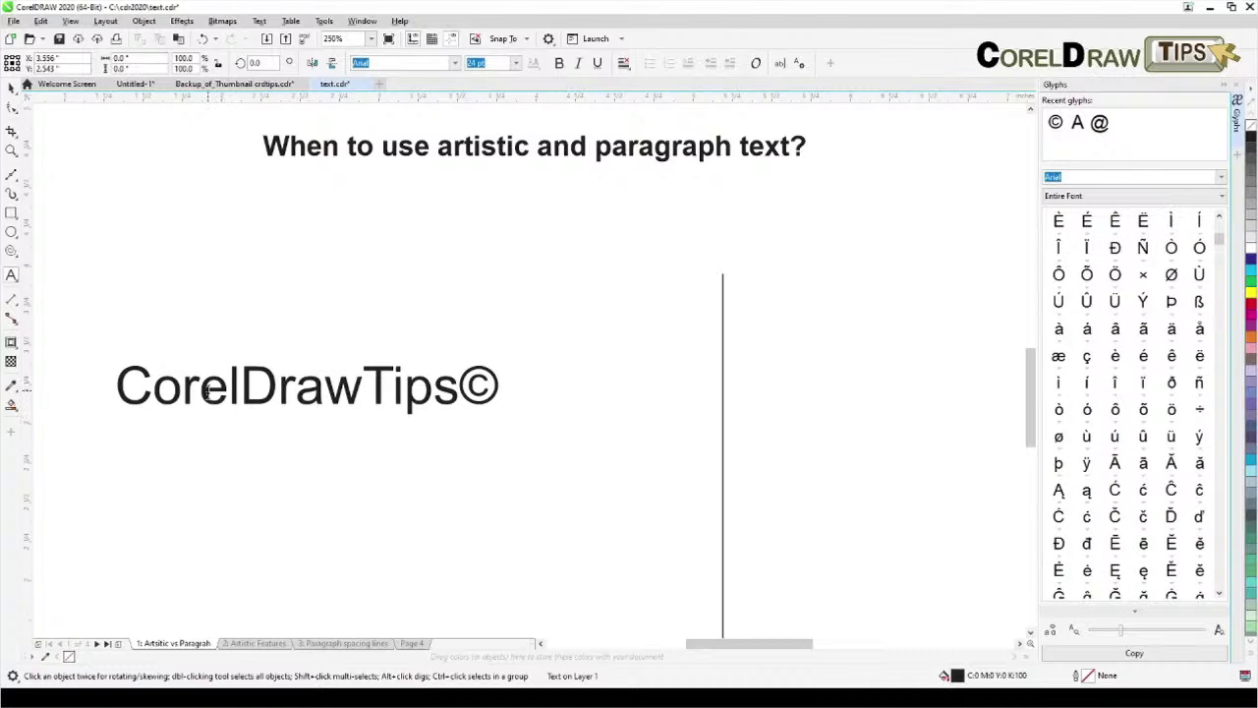
click(203, 390)
drag(201, 391, 216, 394)
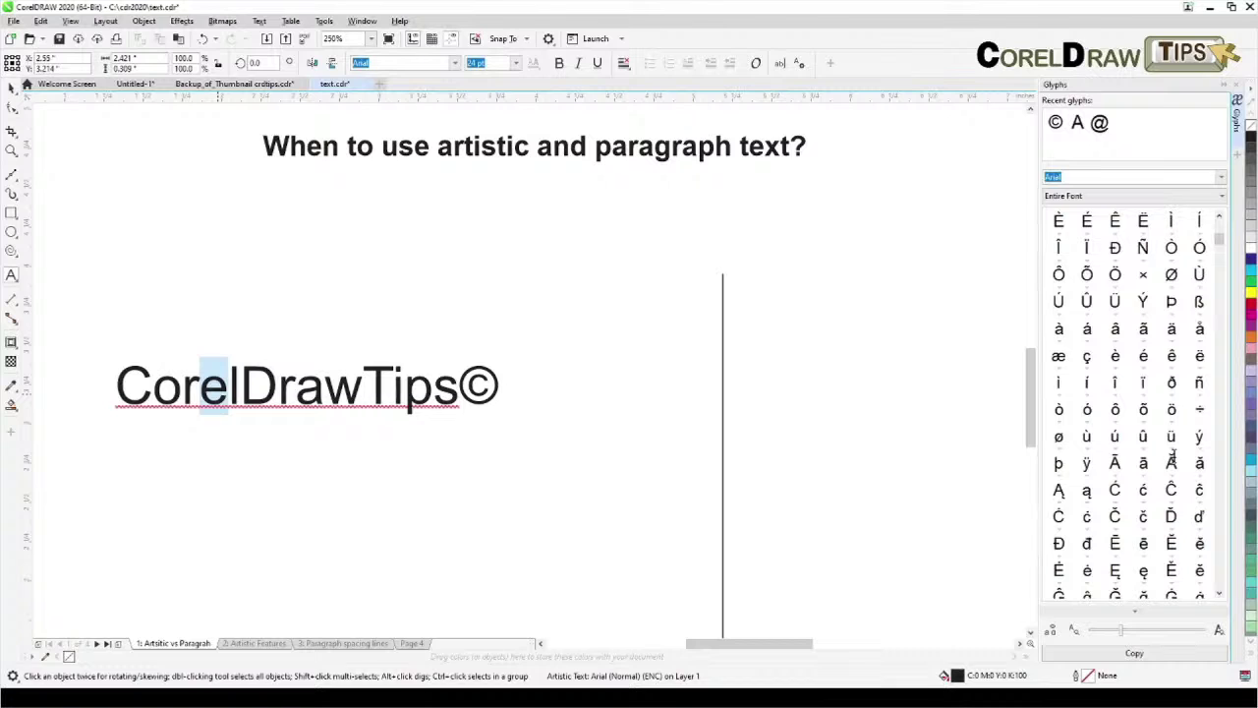
double_click(1116, 358)
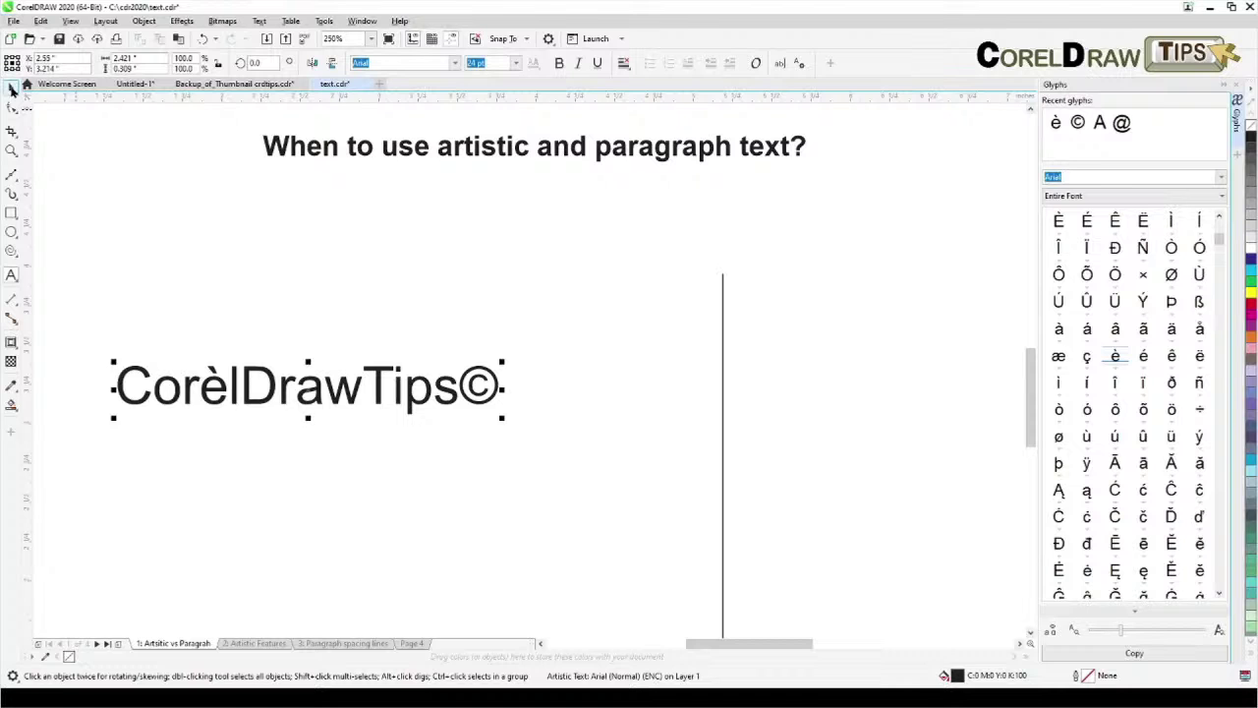
Step: Delete the "CorèlDrawTips©" text sample from the area left of the divider line
scroll(450, 312, down, 4)
click(469, 382)
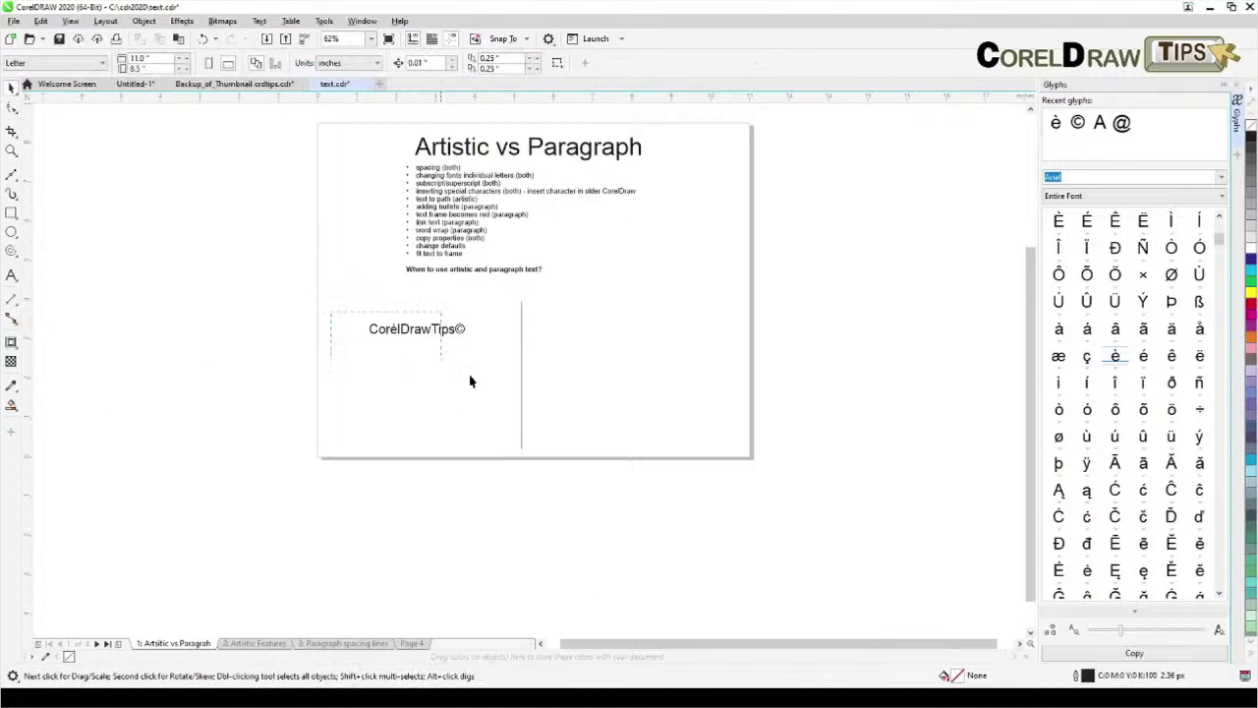
key(Tab)
key(Delete)
Step: Draw a horizontal ellipse about 4.08 by 1.86 inches in the empty area left of the divider line and deselect it
scroll(482, 226, up, 4)
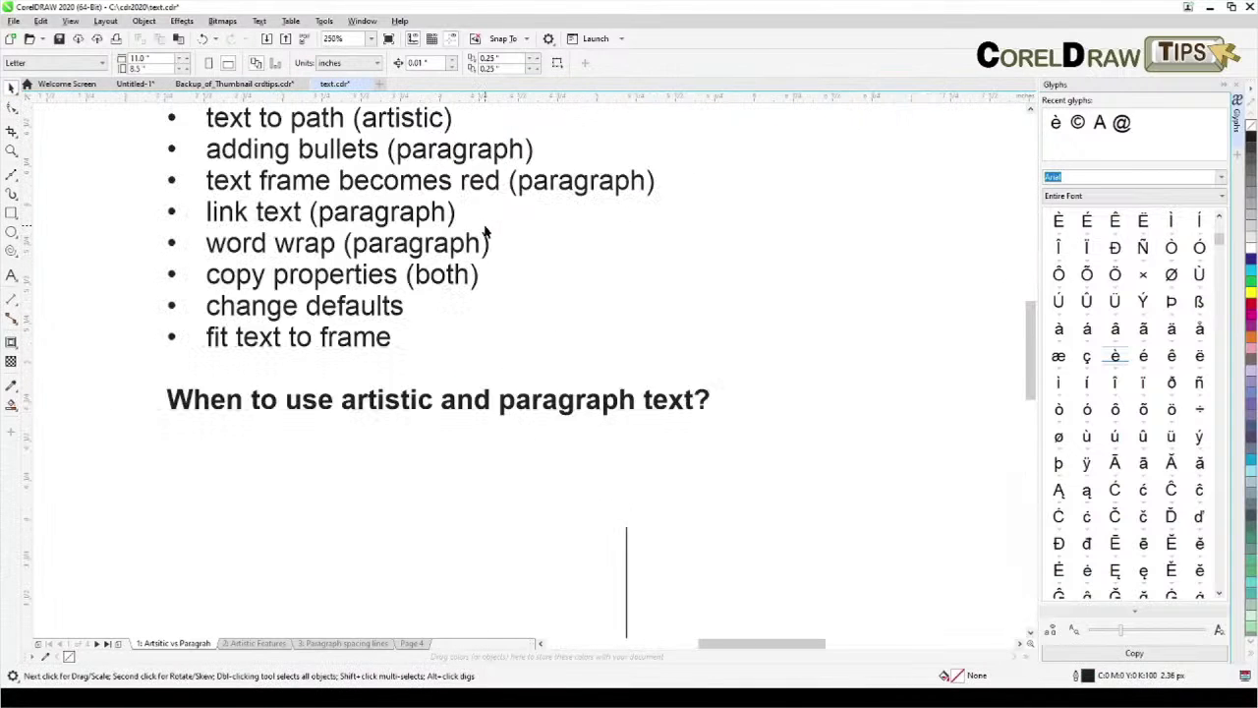
drag(321, 240, 360, 282)
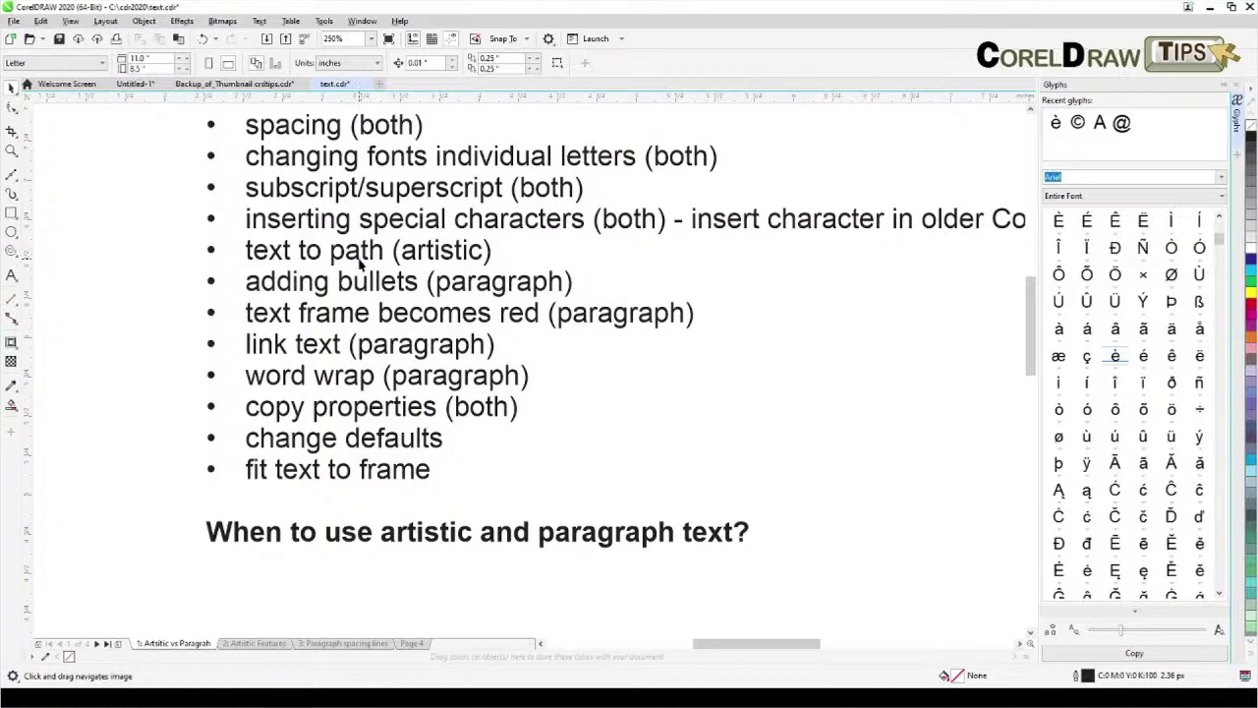
scroll(360, 259, down, 2)
drag(396, 573, 495, 429)
click(12, 232)
drag(246, 378, 567, 524)
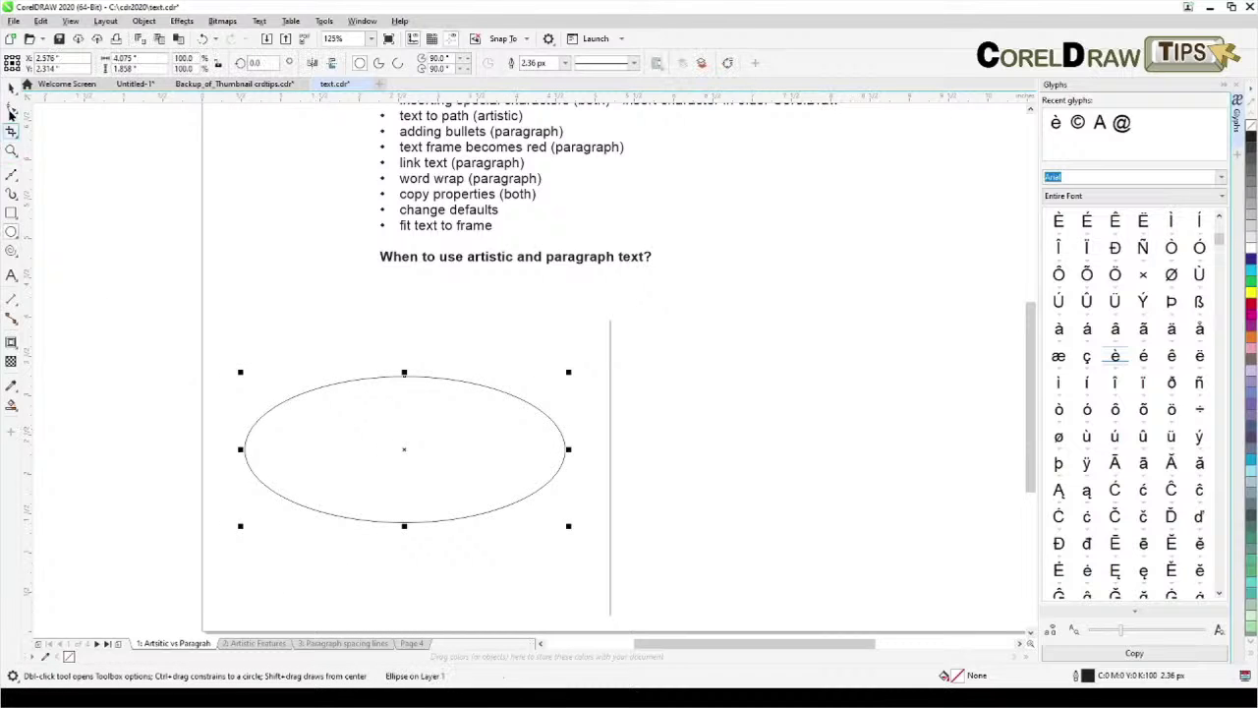
click(11, 89)
click(65, 245)
Step: Add the artistic text "Text to path" just above the ellipse
click(11, 276)
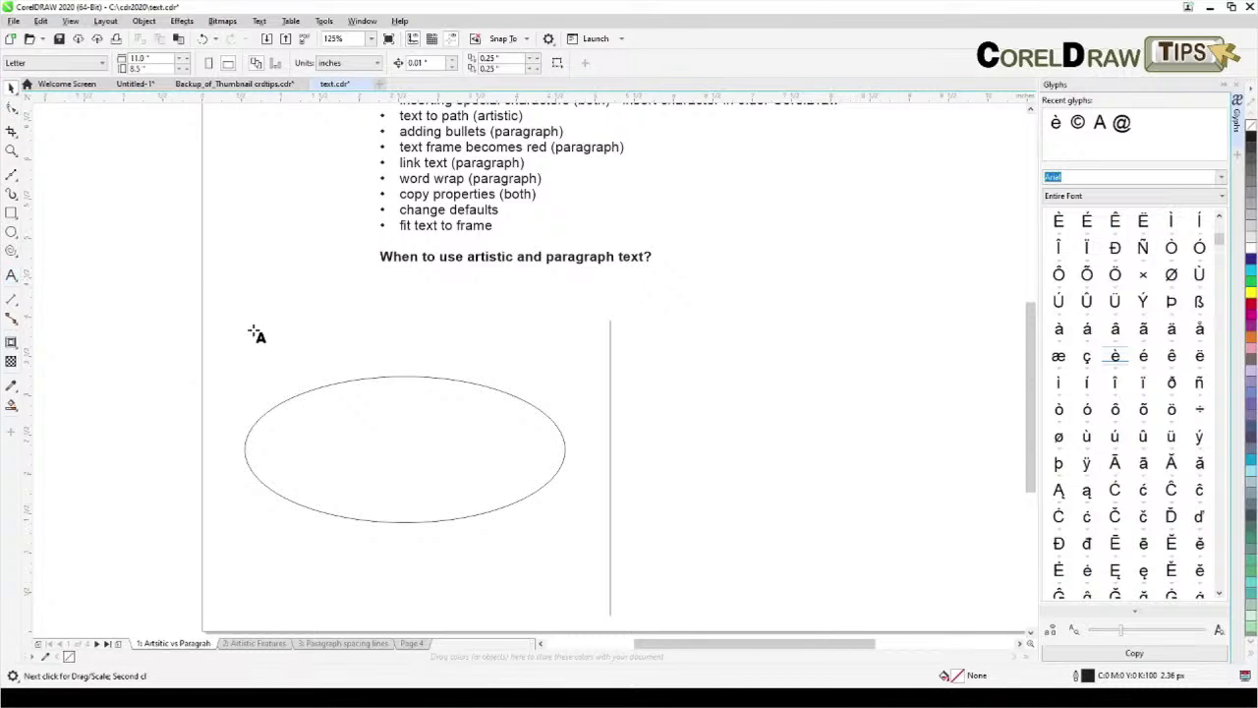
click(295, 360)
text(Te)
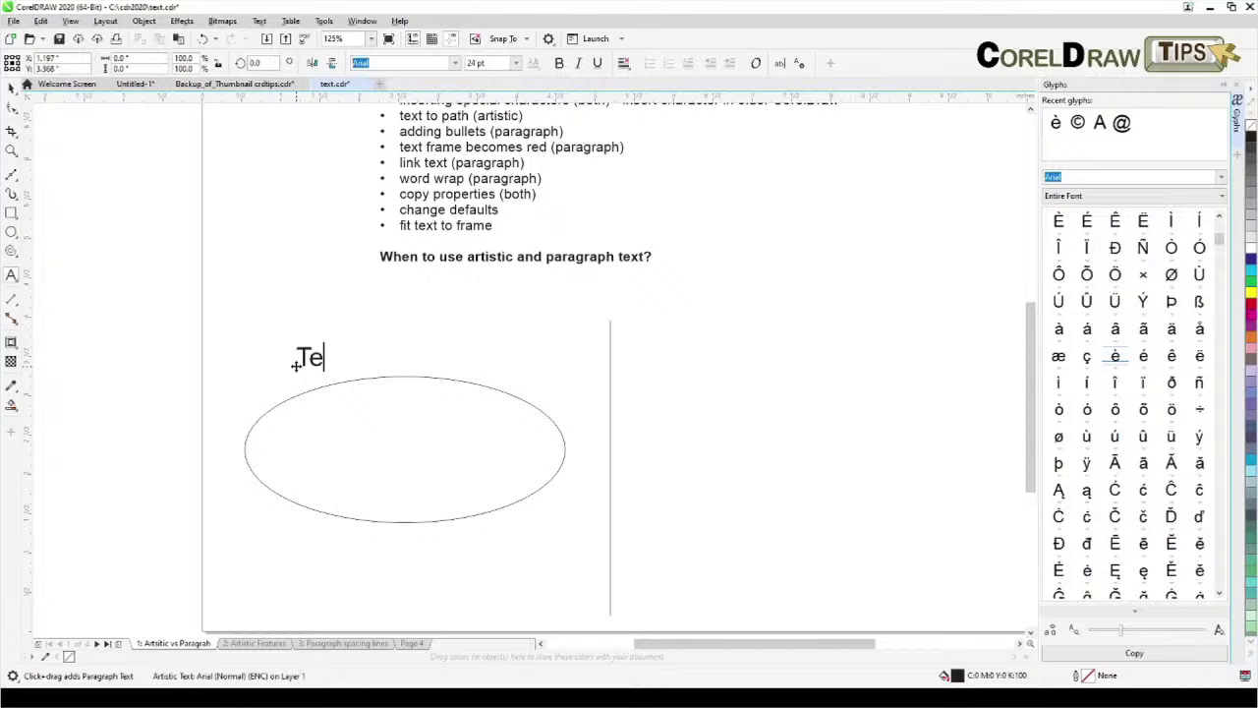
text(xt to path)
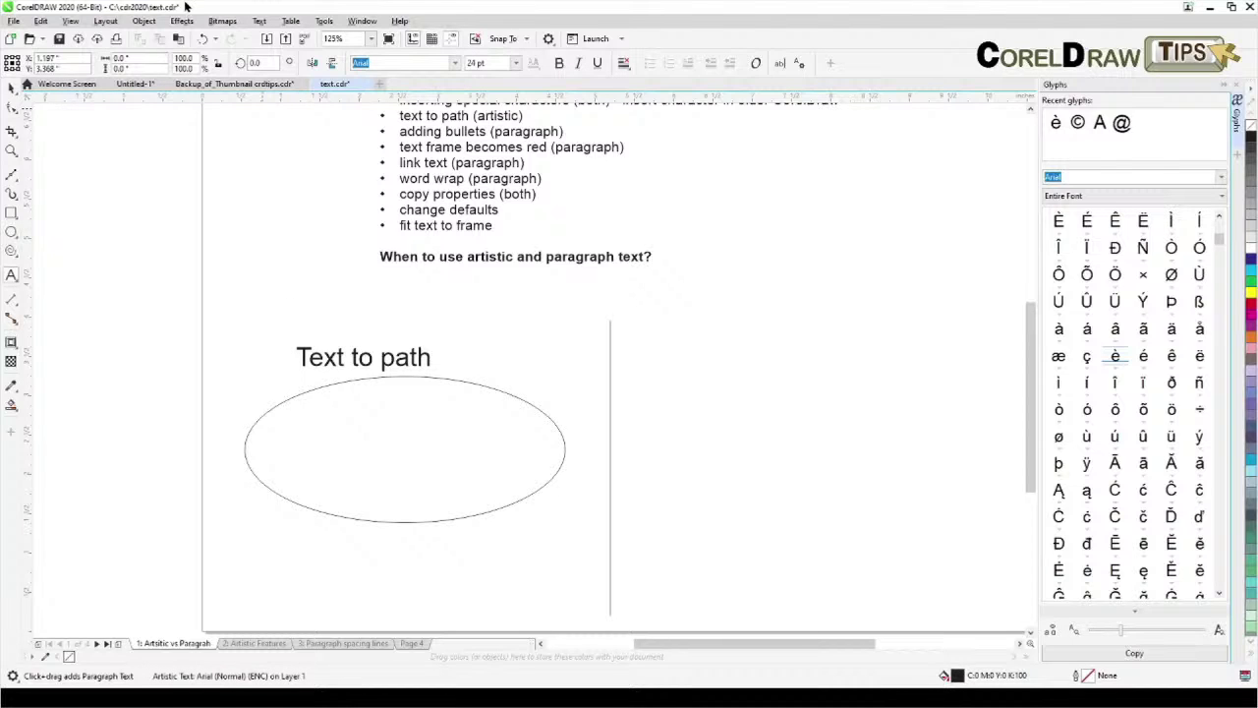
Step: Move the "Text to path" text up and over so it sits centered above the ellipse with a gap
click(11, 86)
key(Escape)
drag(333, 363, 427, 339)
click(415, 340)
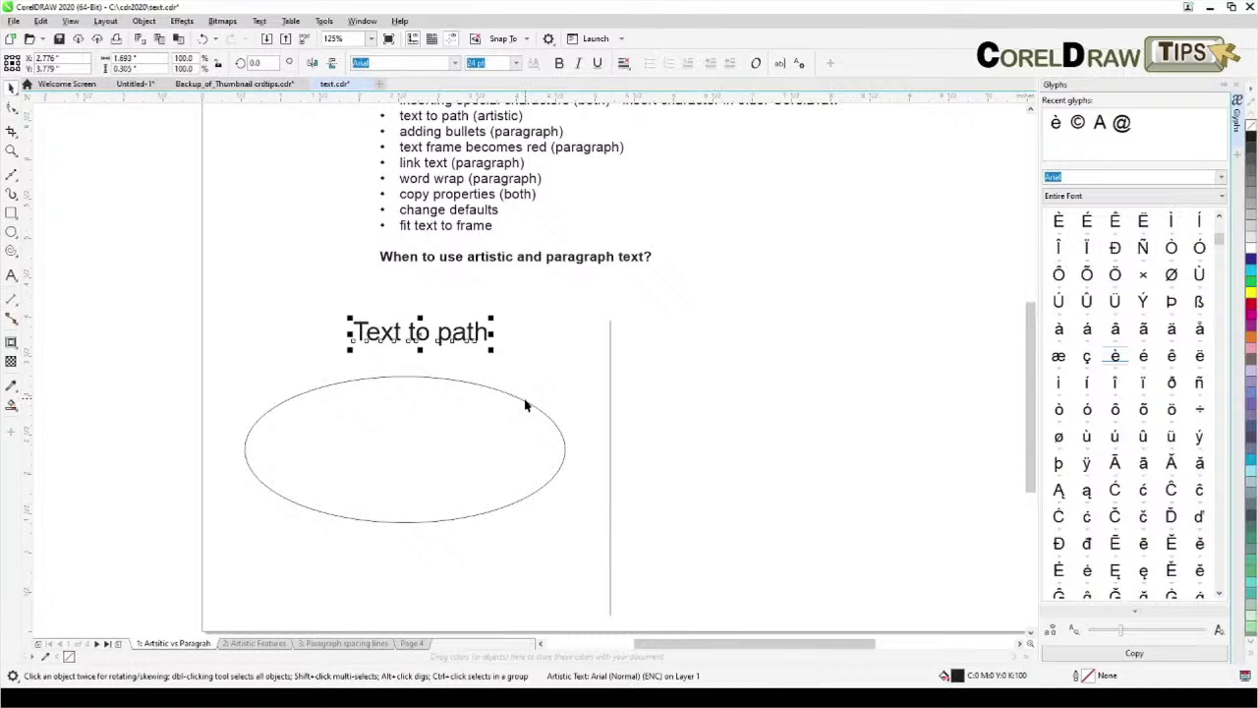
Step: Fit the "Text to path" text to the ellipse's outline, centered at the top of the curve
click(258, 21)
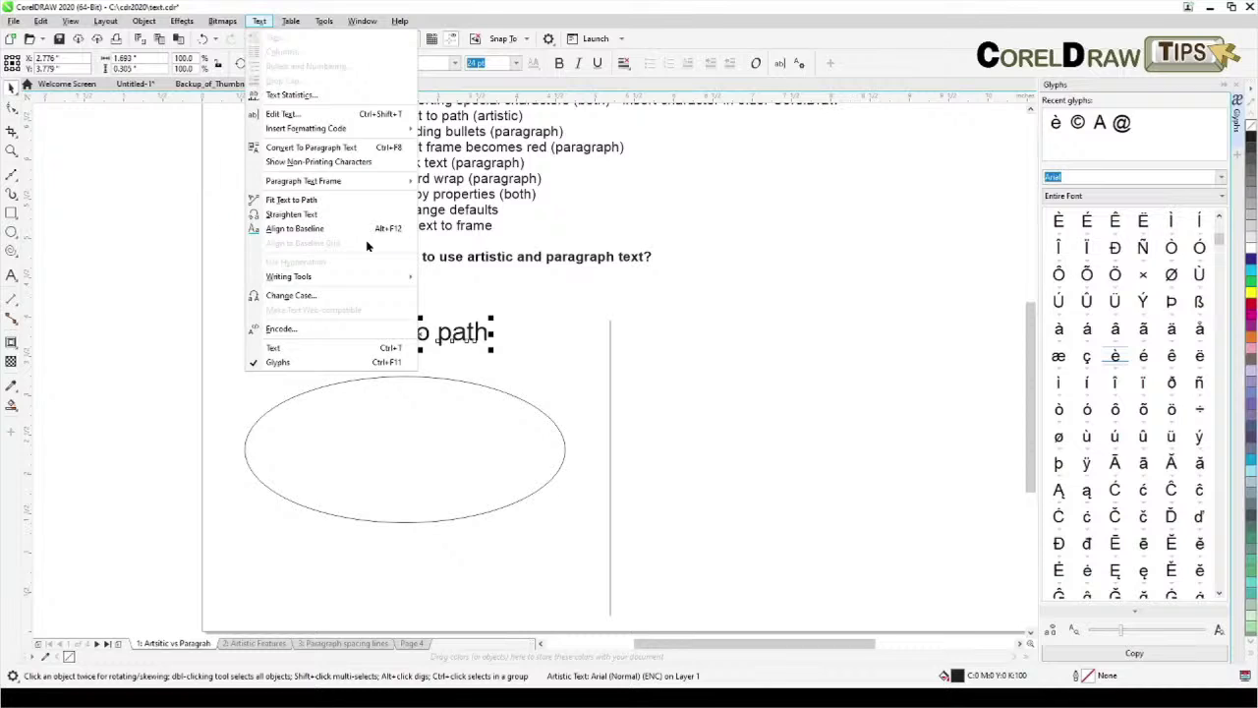
click(318, 202)
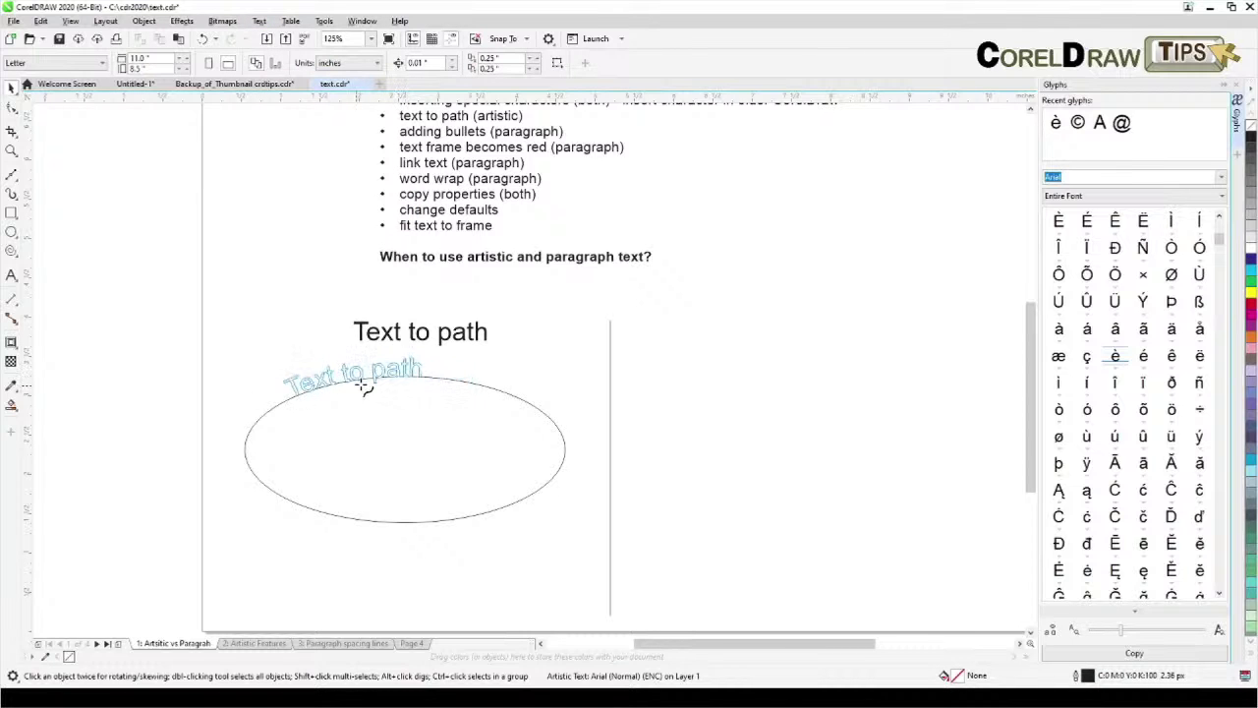
click(404, 377)
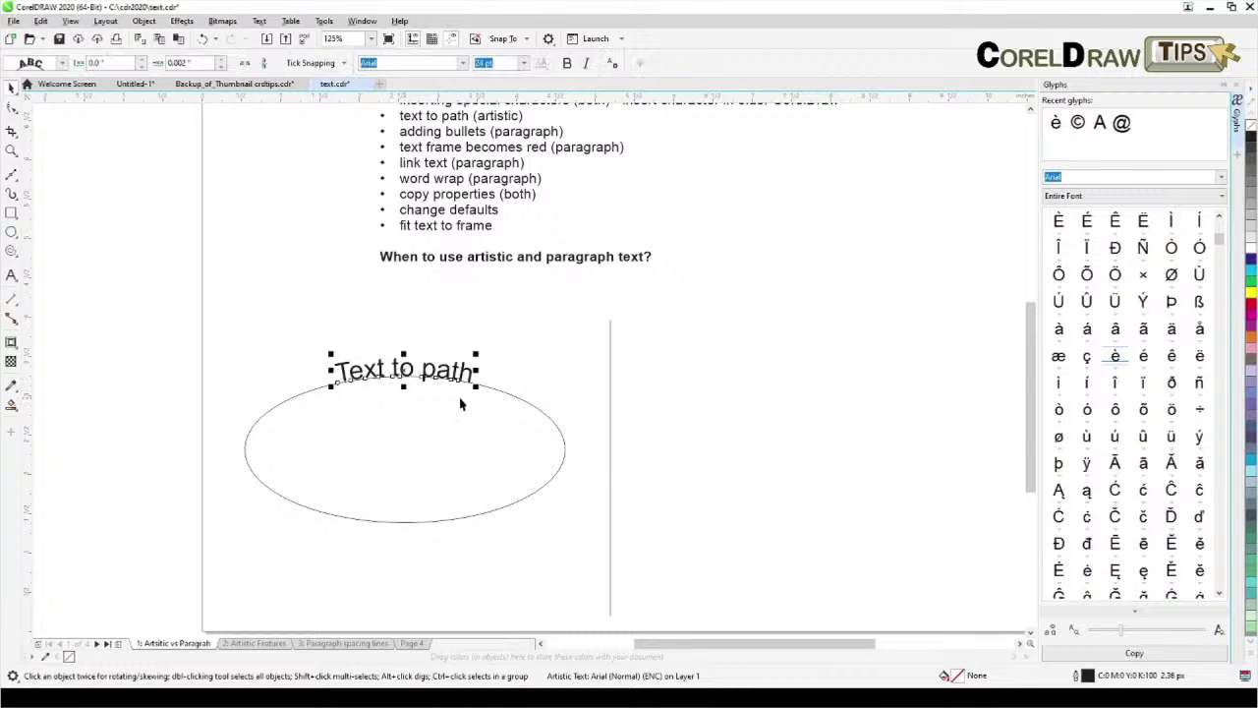
click(123, 205)
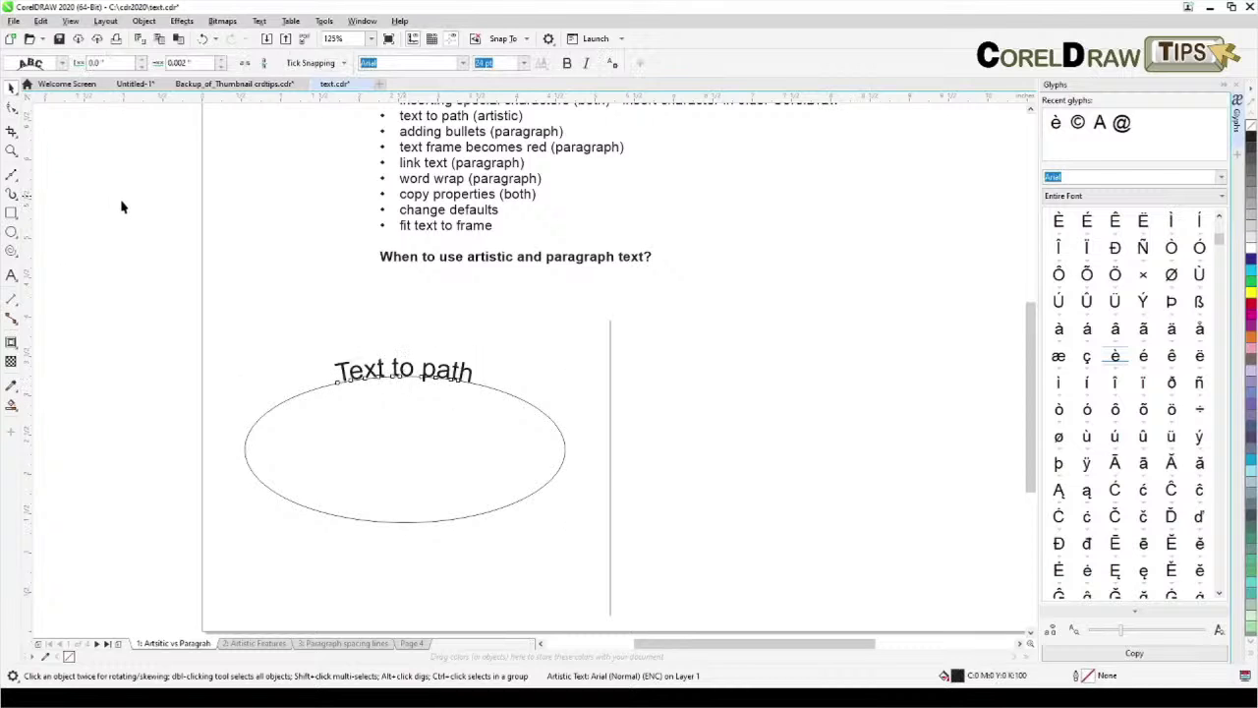
Step: Delete the ellipse together with the text fitted to it
click(373, 377)
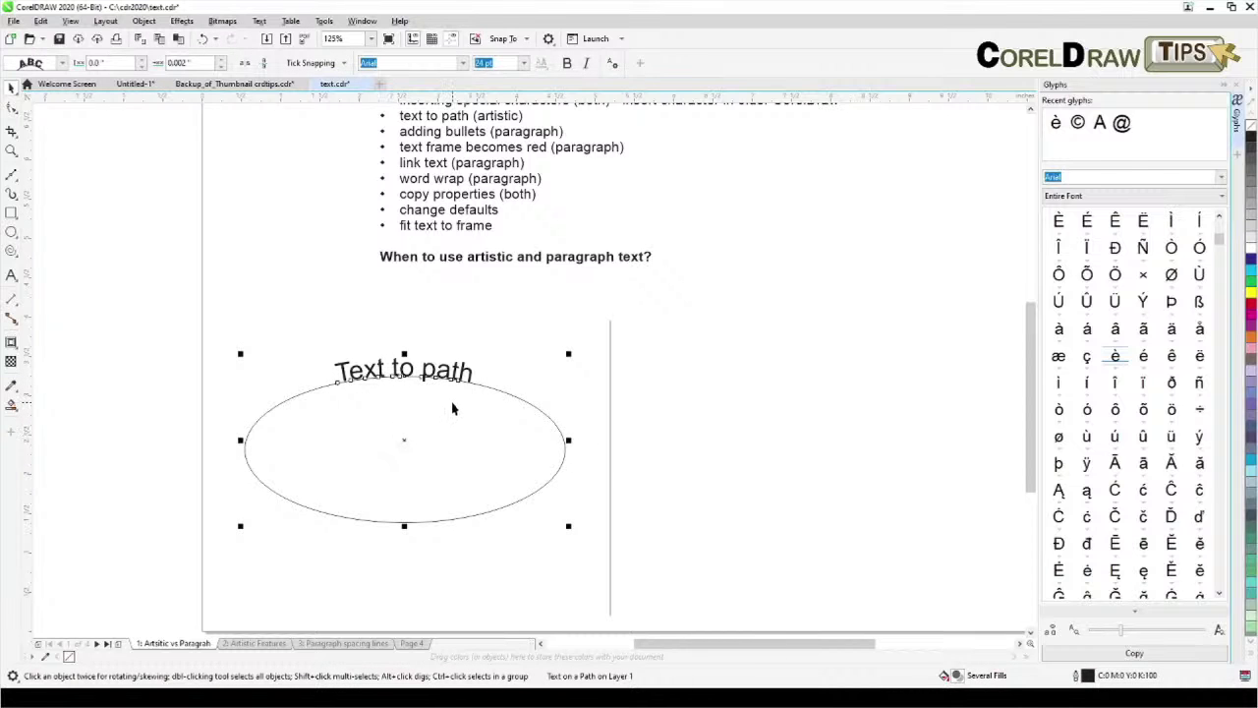
key(Delete)
key(h)
drag(508, 344, 478, 374)
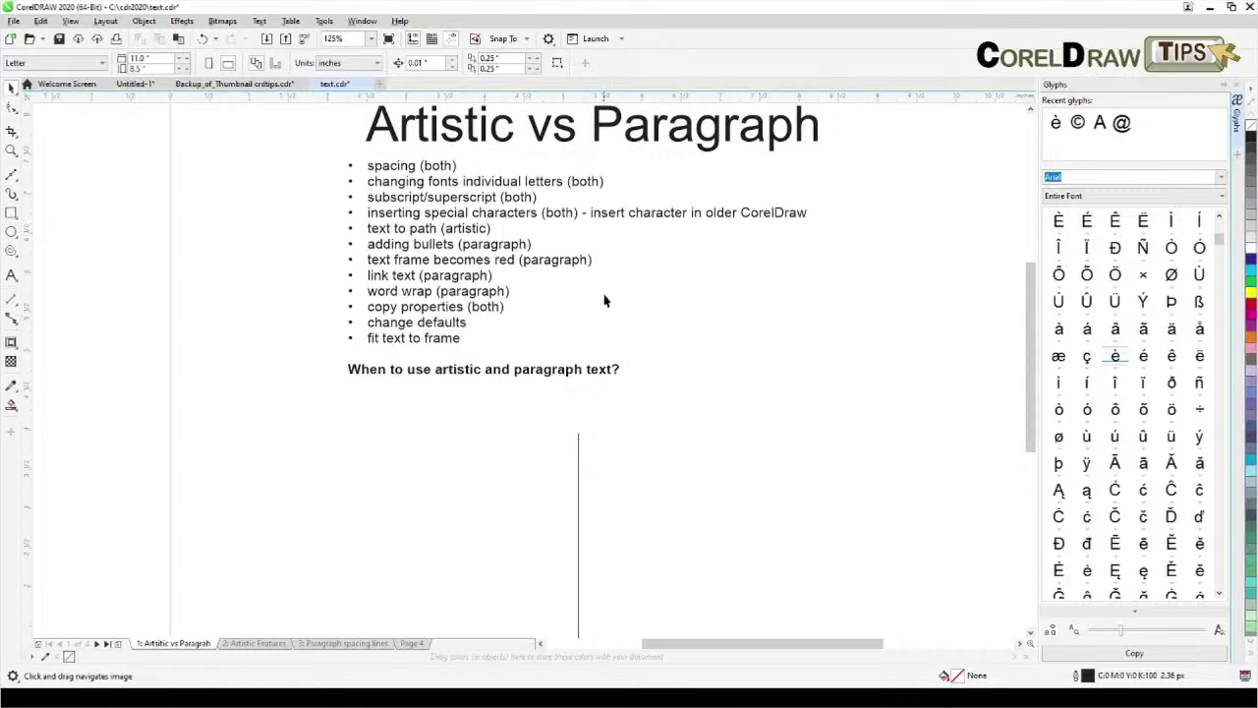
drag(638, 323, 587, 285)
scroll(590, 351, down, 3)
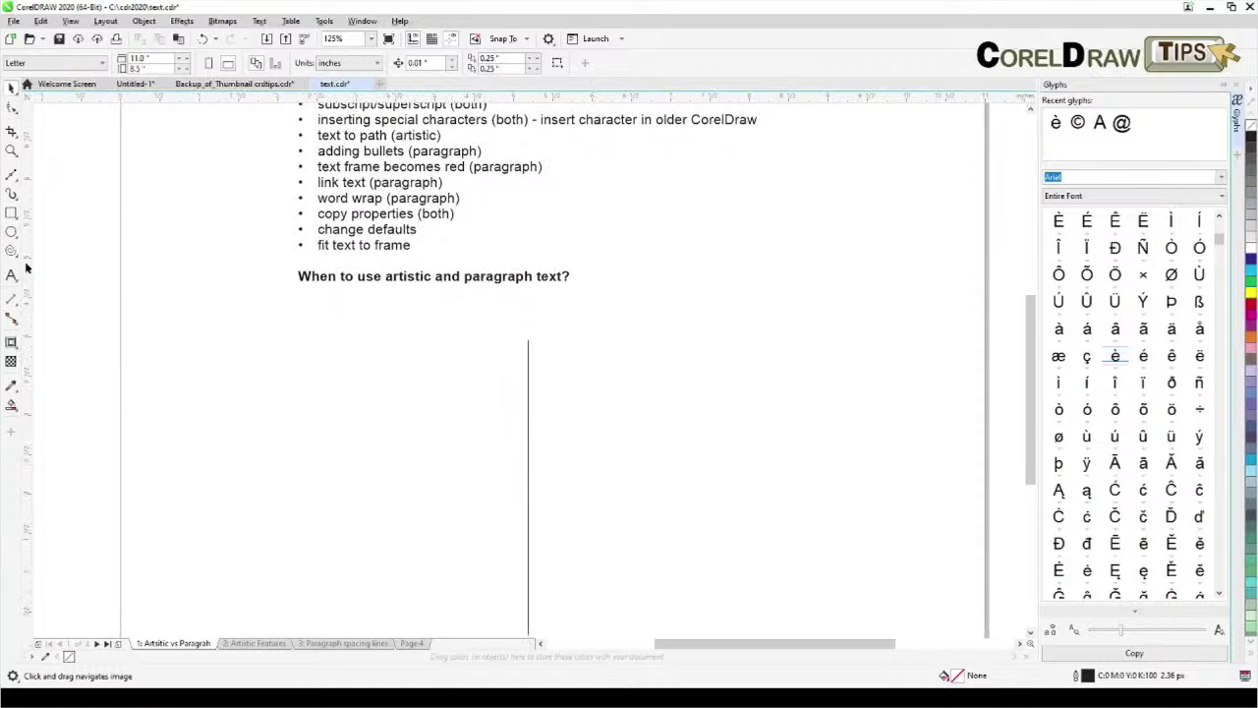
Step: Draw a rectangle about 3.13 by 2.89 inches in the empty area right of the divider line
click(12, 212)
drag(630, 369, 879, 598)
key(h)
drag(453, 475, 463, 429)
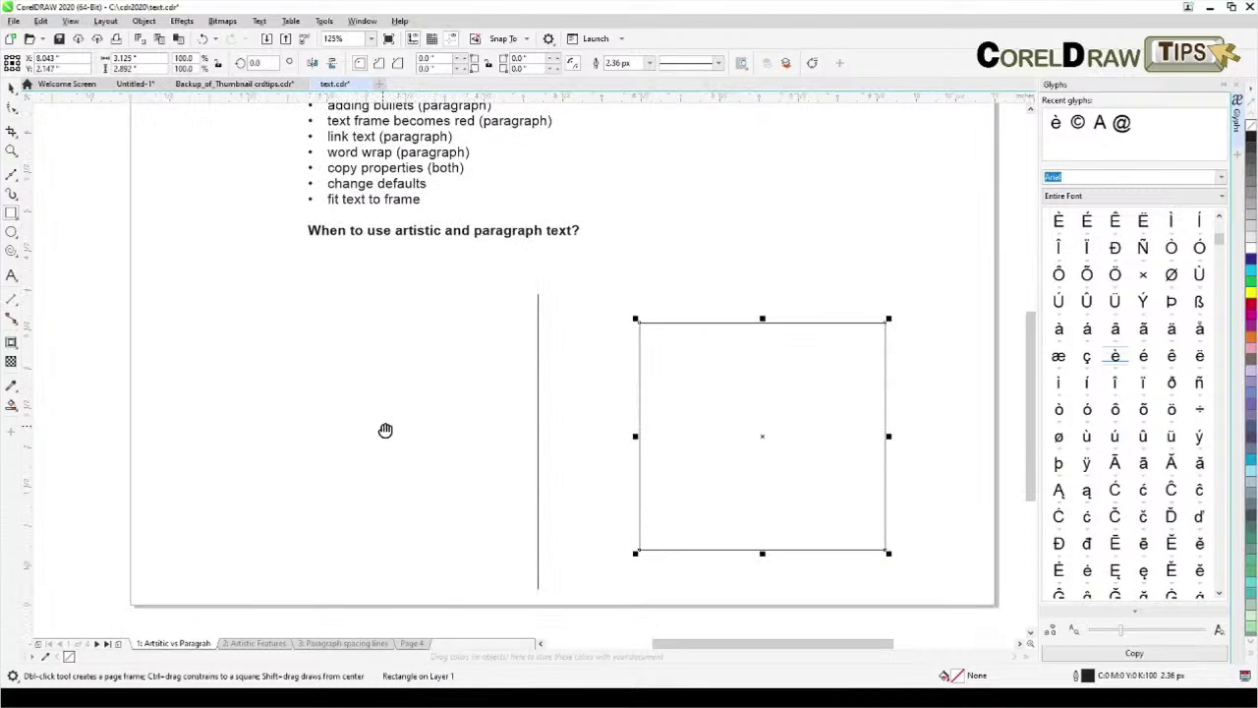
Step: Draw an ellipse about 2.97 by 2.63 inches overlapping the rectangle's lower-left corner and deselect it
click(10, 232)
drag(568, 387, 805, 598)
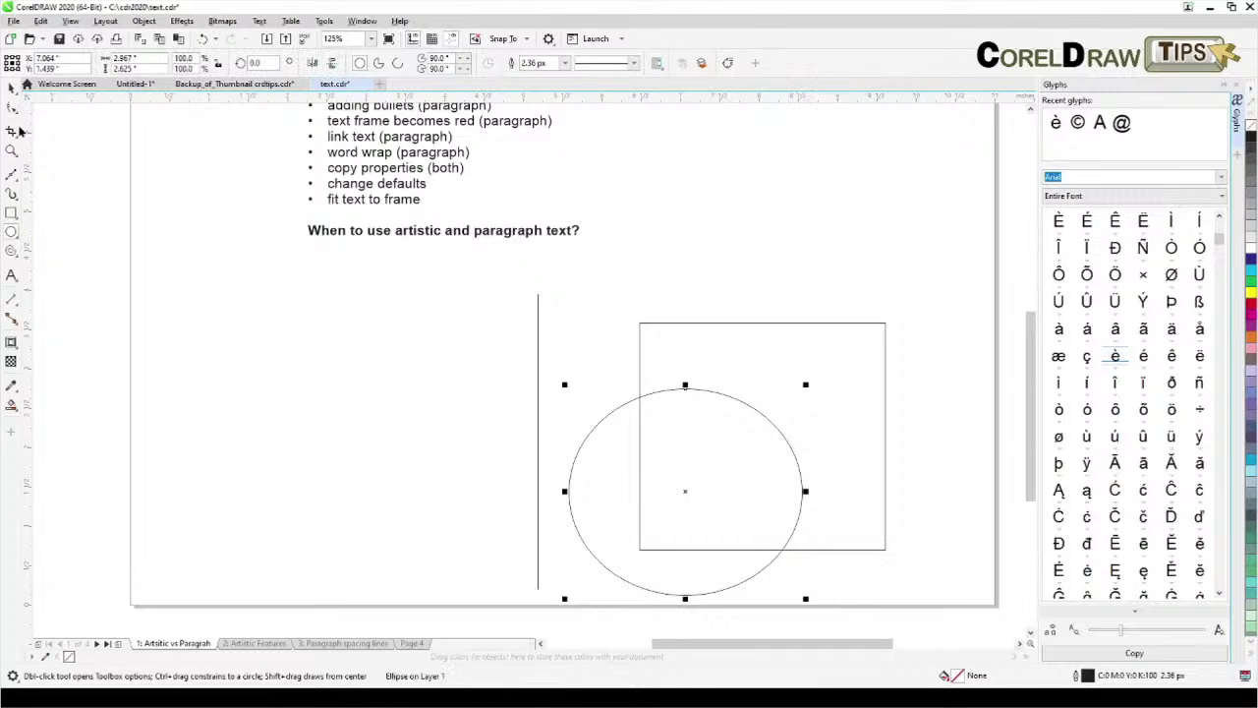
key(space)
click(650, 302)
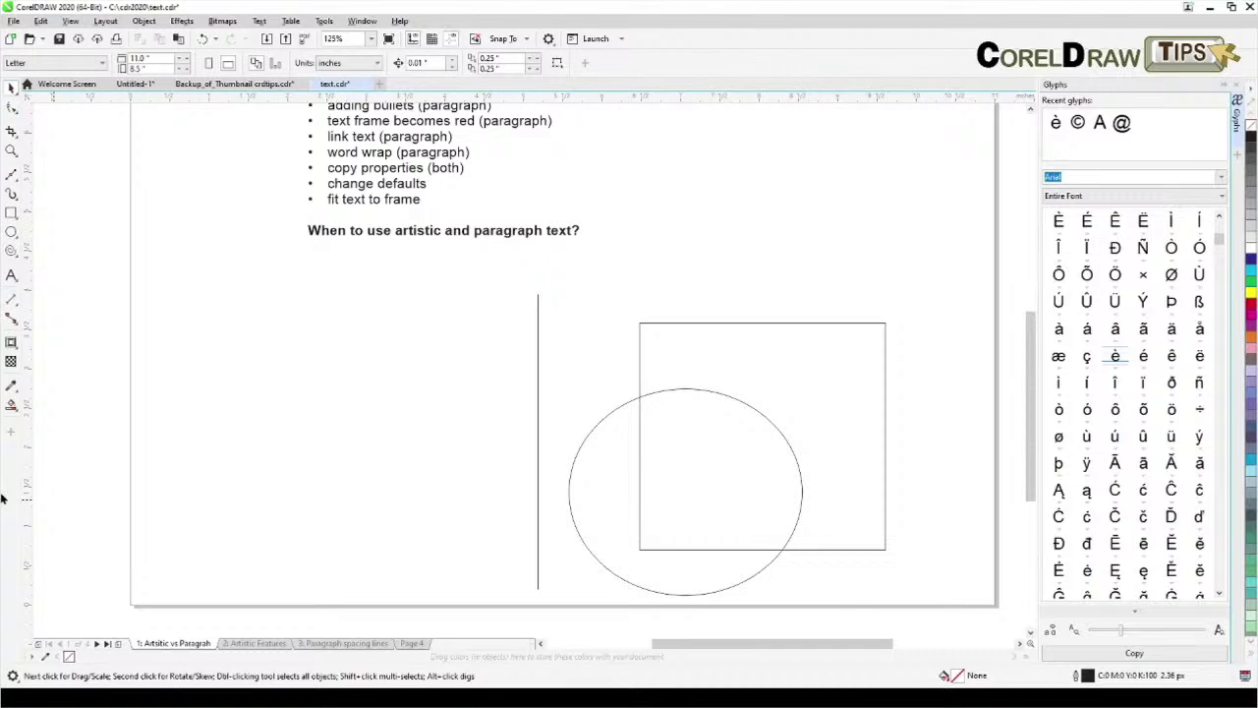
Step: Smart Fill the part of the rectangle outside the ellipse to create a separate cut-out shape
click(10, 404)
click(779, 380)
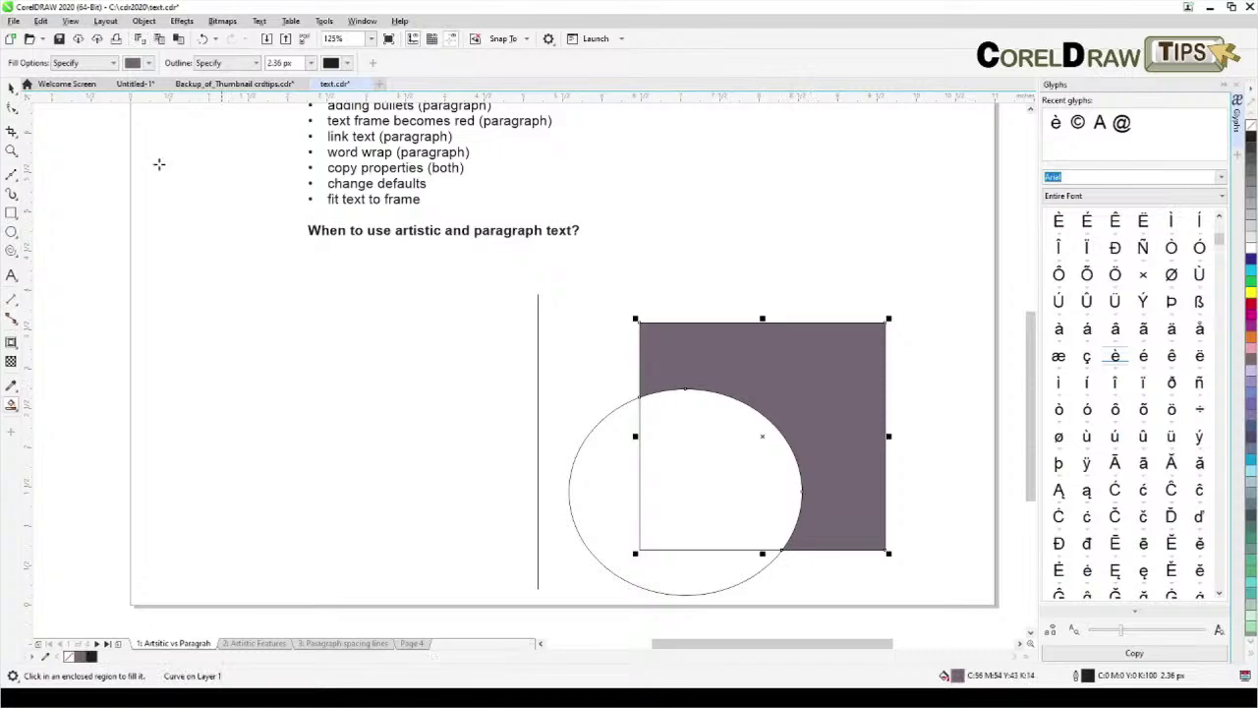
click(11, 88)
Step: Delete the original ellipse and rectangle, keeping only the filled cut-out shape
click(607, 433)
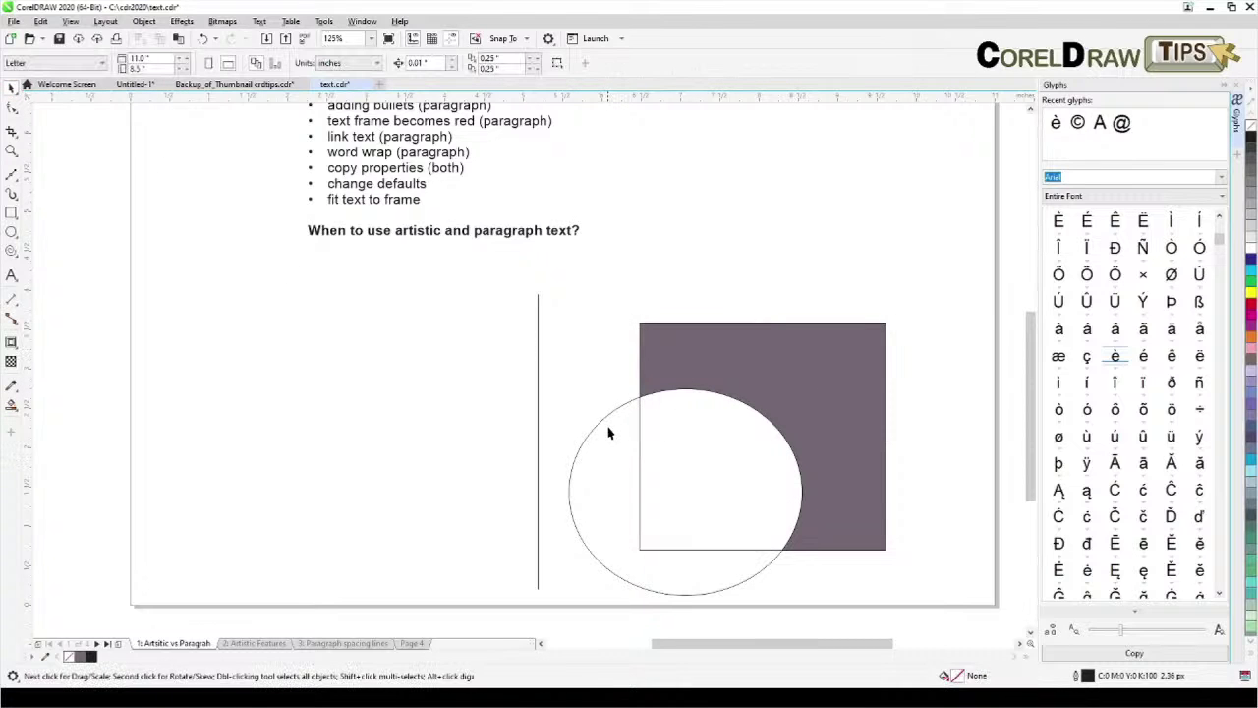
click(620, 424)
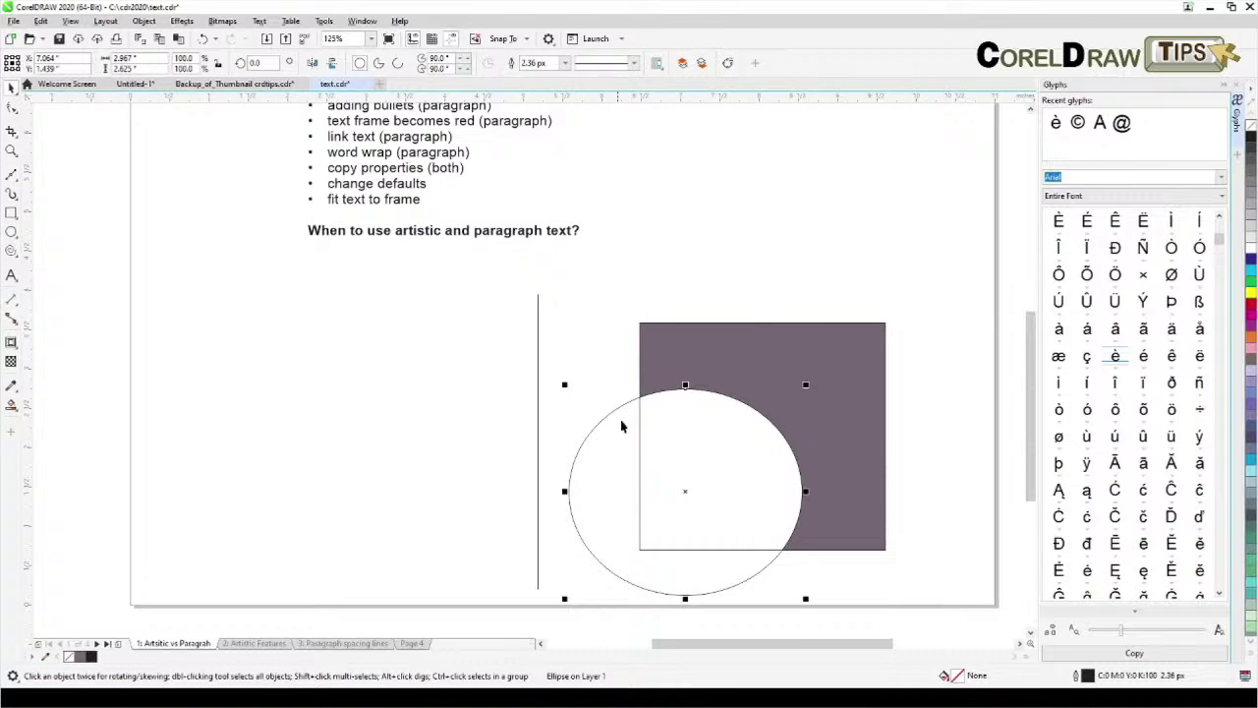
key(Delete)
click(641, 470)
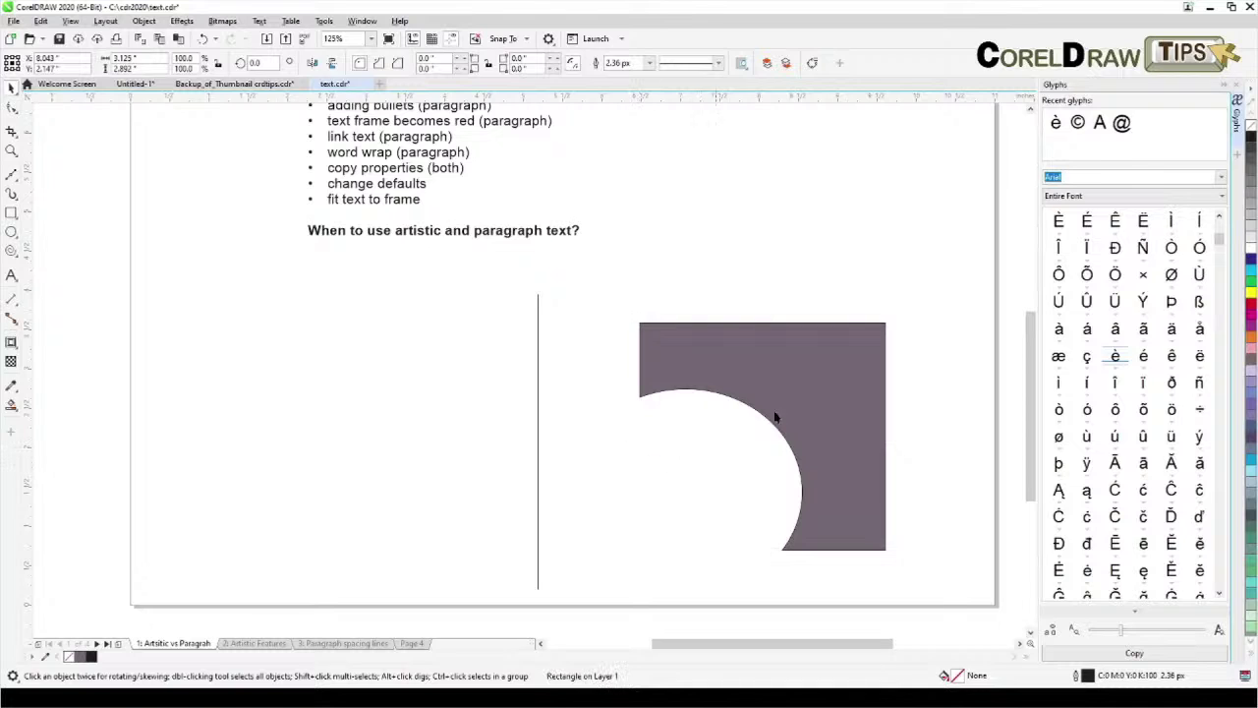
Step: Remove the fill from the cut-out shape, keeping its outline, and deselect it
click(773, 417)
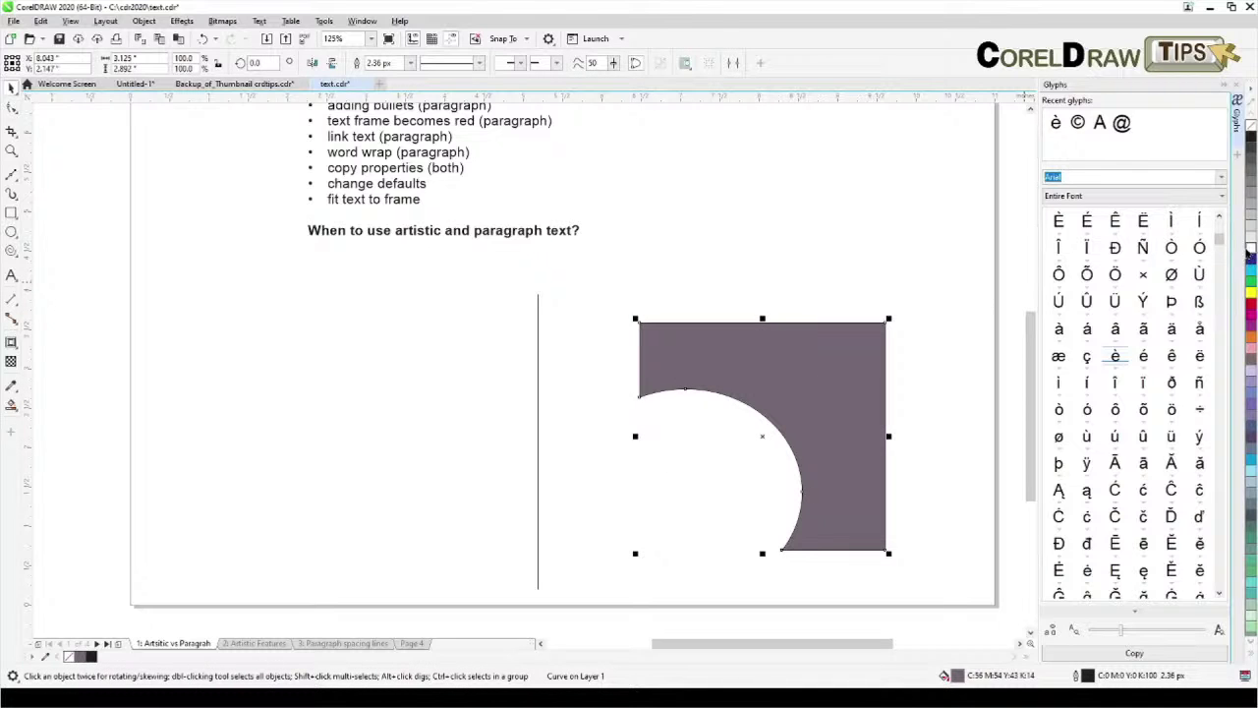
click(1250, 127)
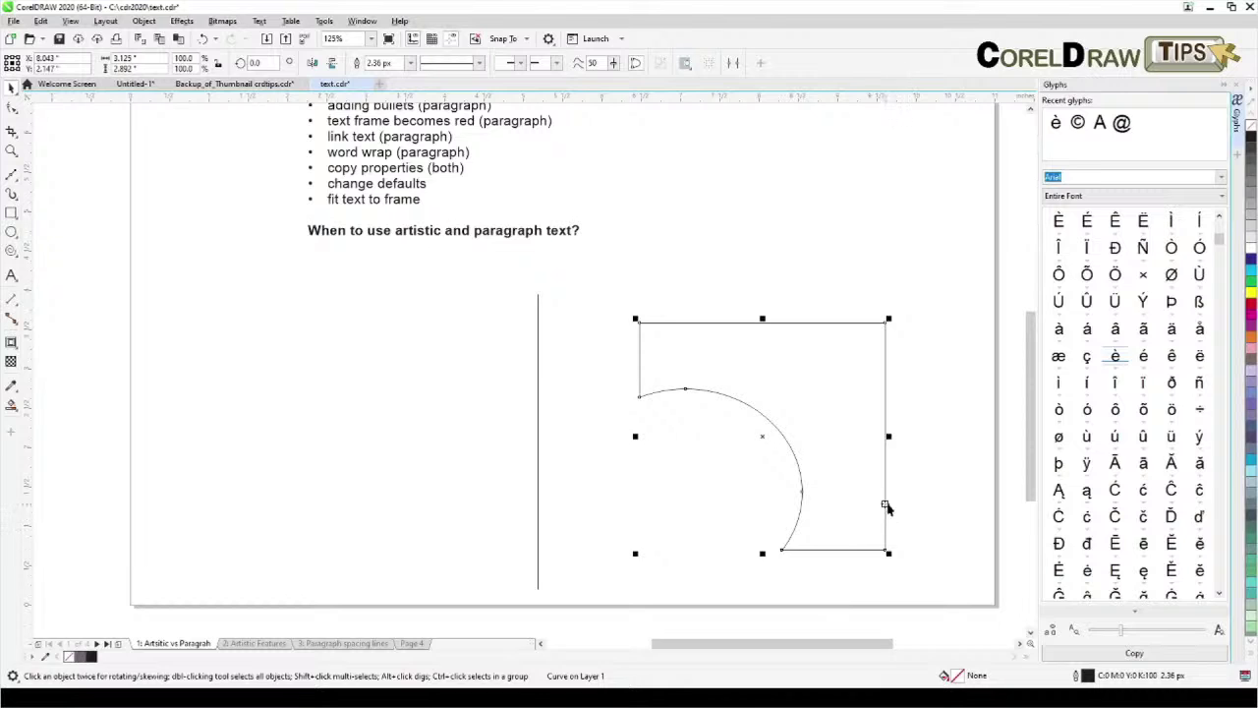
click(923, 489)
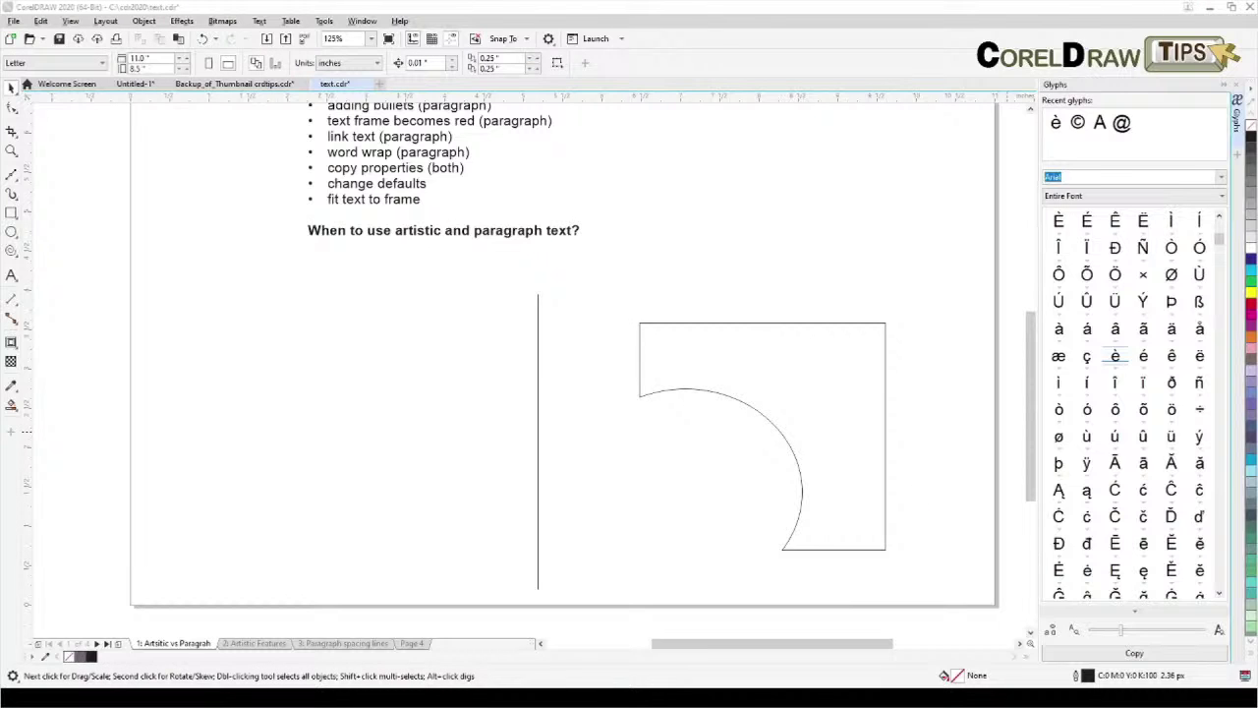
Step: Enter paragraph text starting "Professional design tools at your fingertips." inside the cut-out shape and remove the shape's outline
click(10, 277)
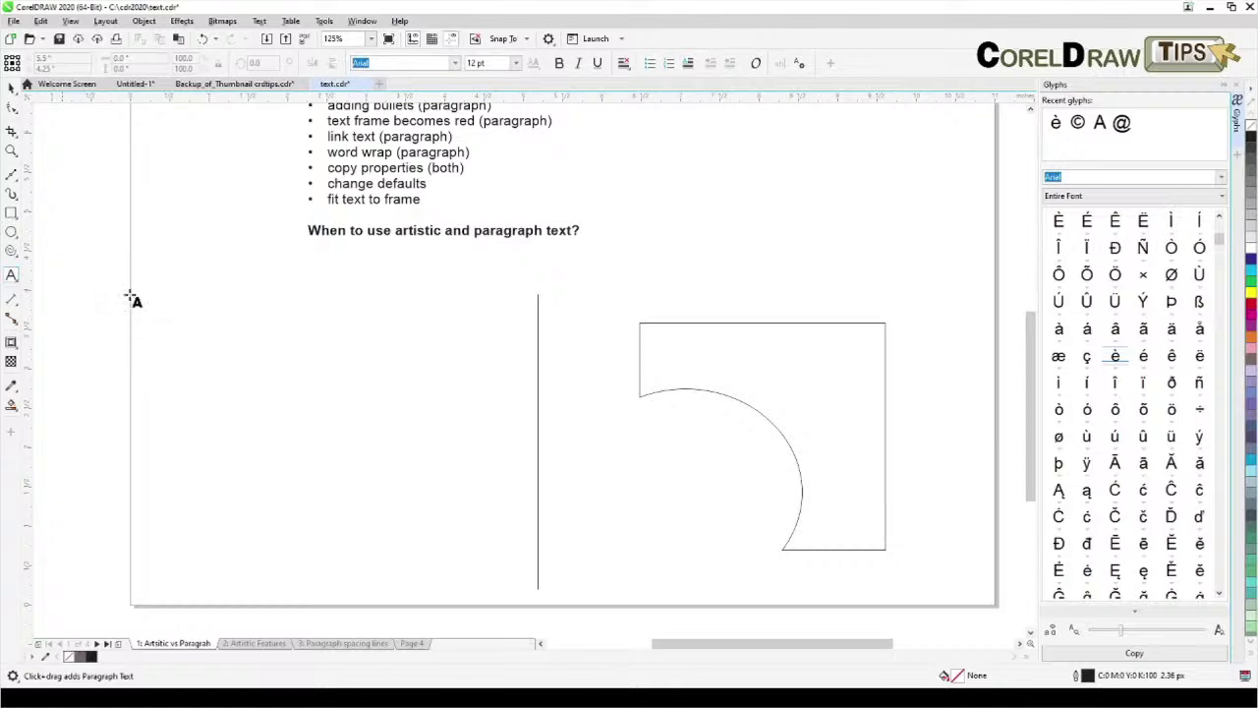
click(642, 323)
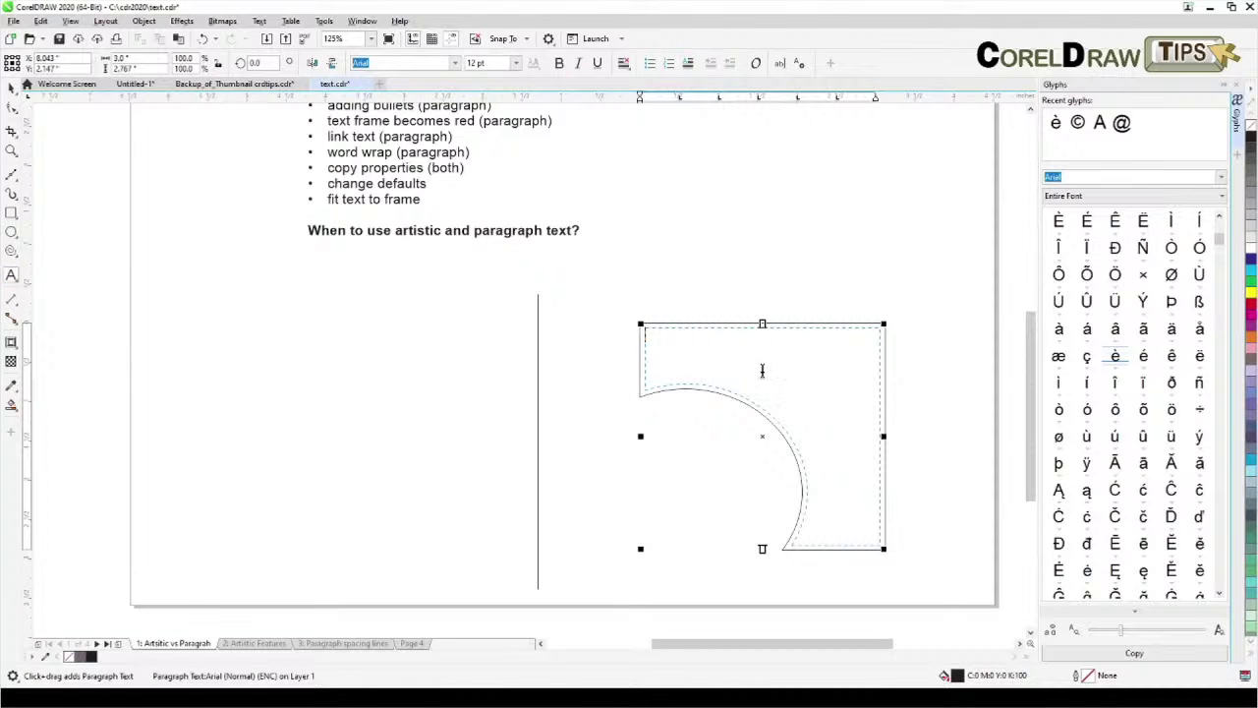
text(Professional design tools at your fingertips. Flexible, affordable purchasing. Featured suite with 7 apps. 25+ New features. Collaboration tools and more. Subscribe now! Advanced photo editing. Royalty-free content. Font filtering and search. Page layout tools.)
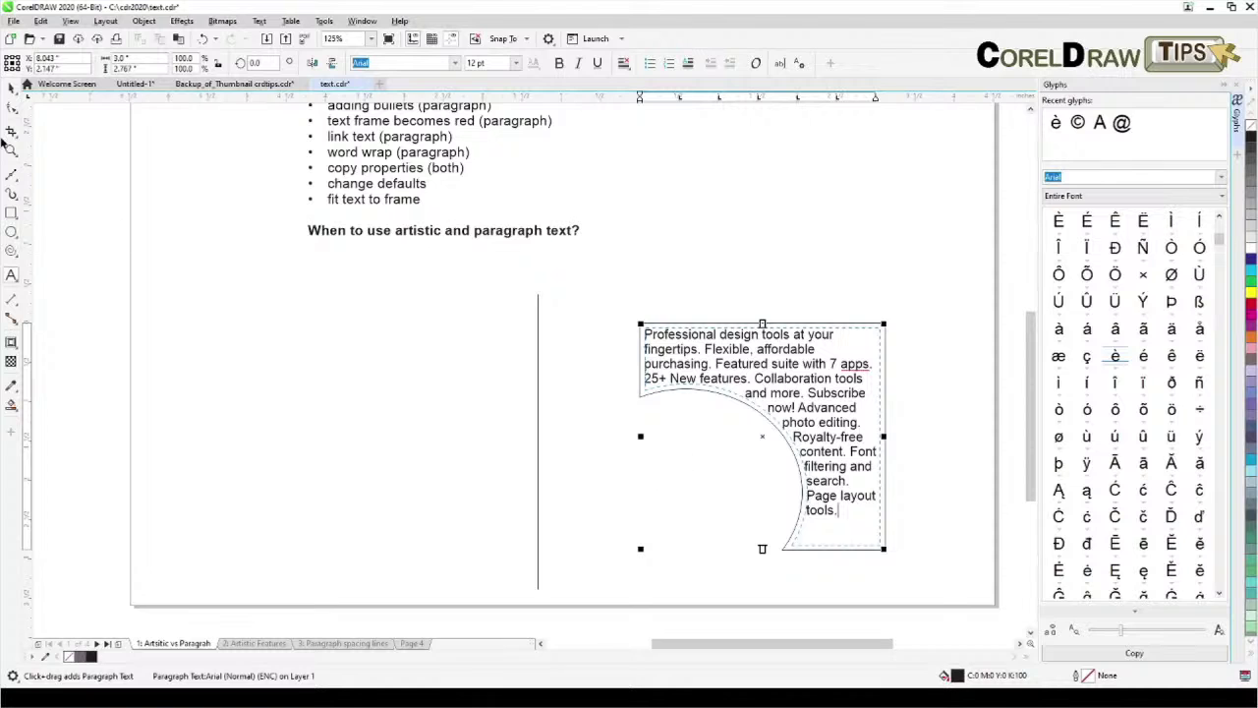
click(11, 88)
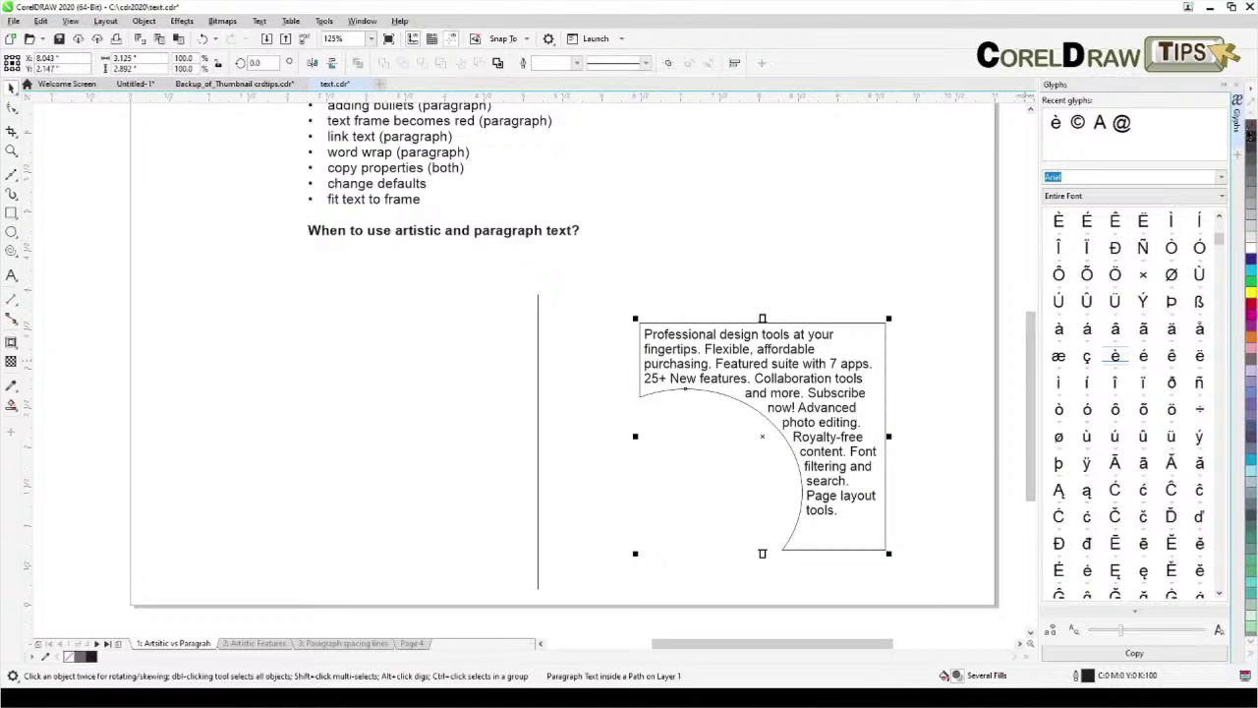
click(942, 266)
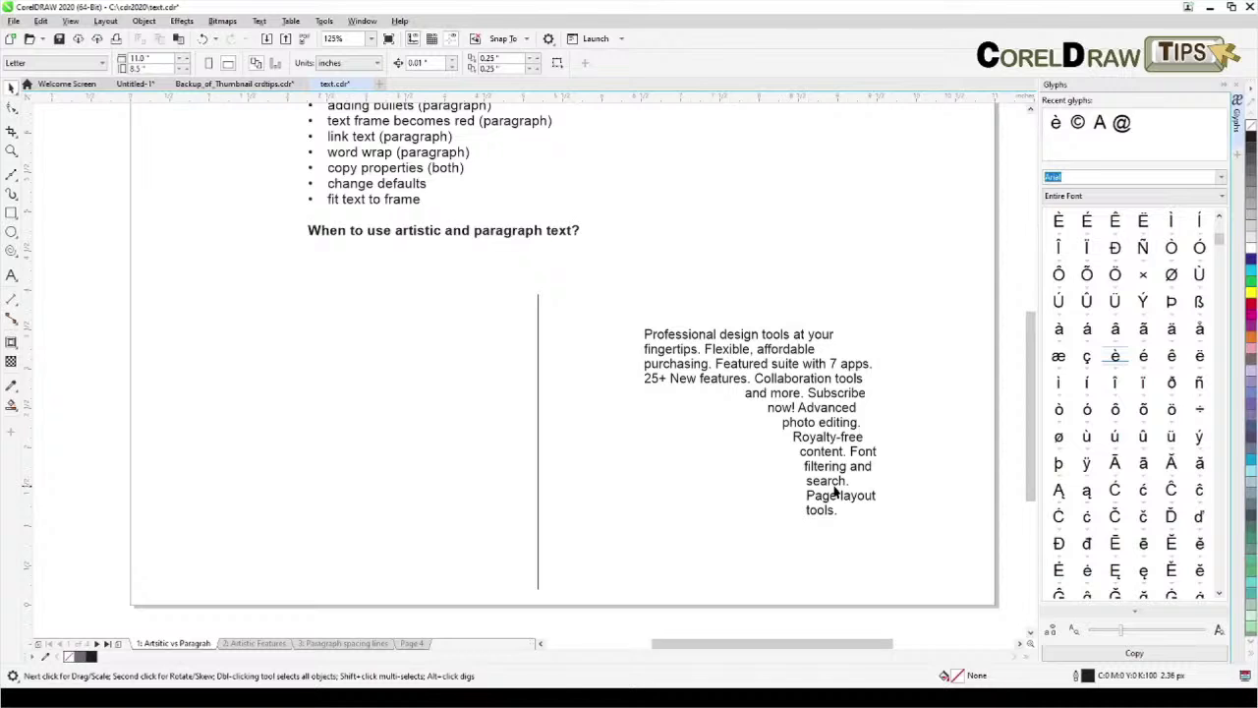
Step: Delete the shaped paragraph text right of the divider line
click(833, 492)
key(Delete)
key(h)
drag(594, 340, 670, 494)
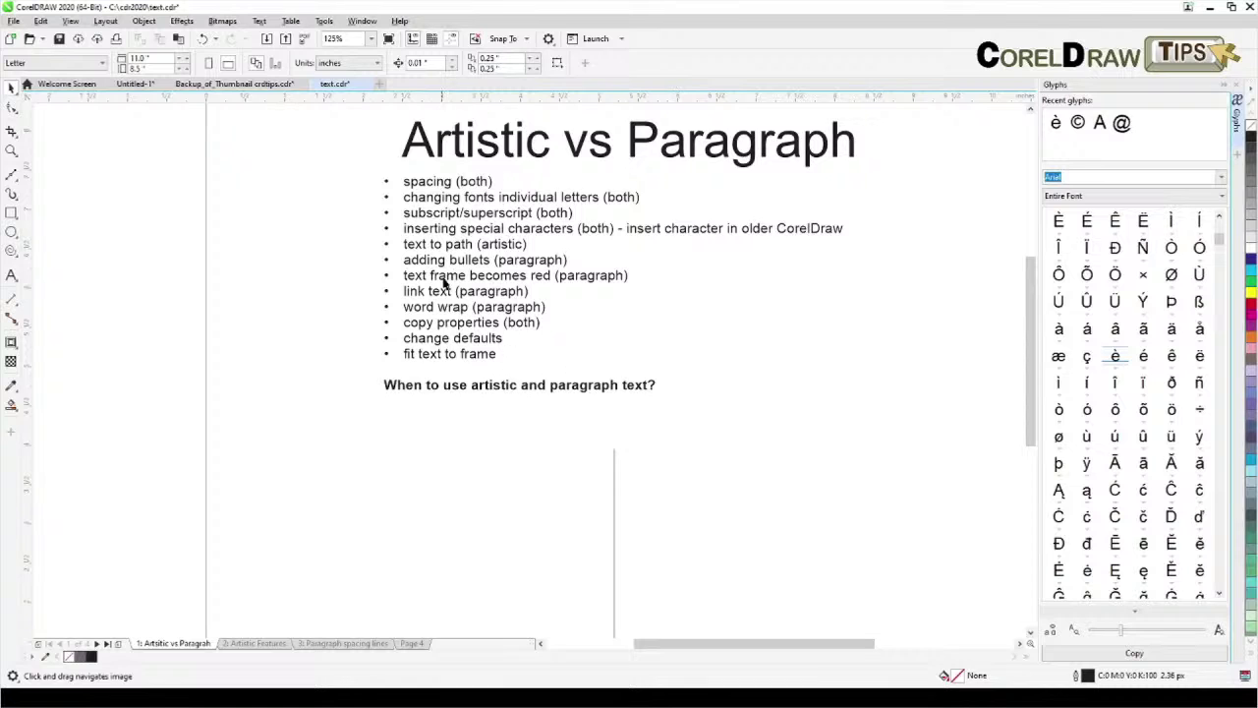
drag(691, 568, 658, 467)
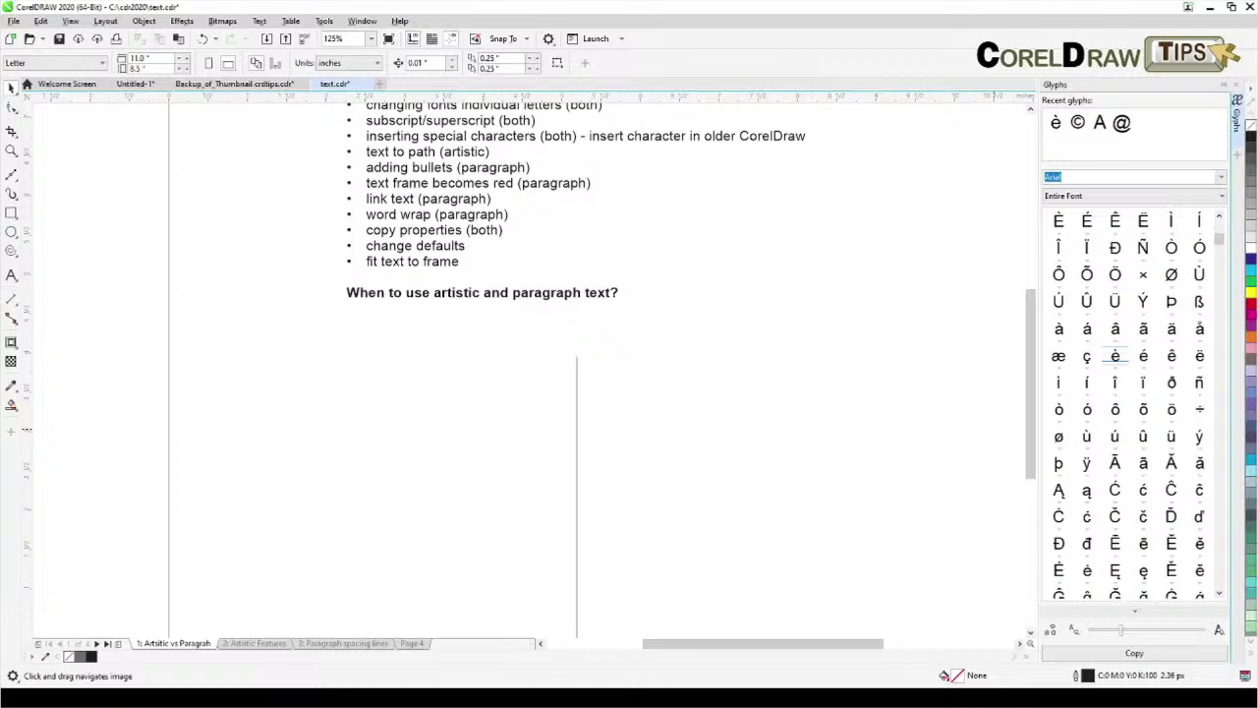
key(space)
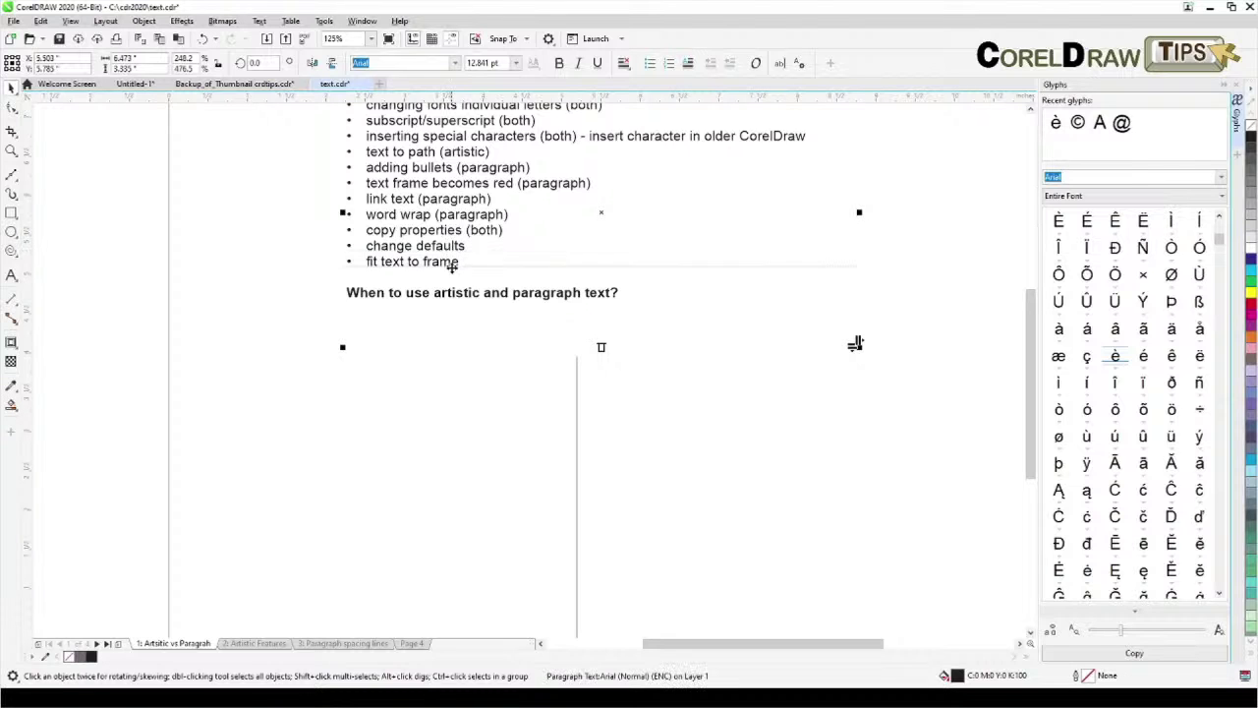
scroll(453, 260, down, 2)
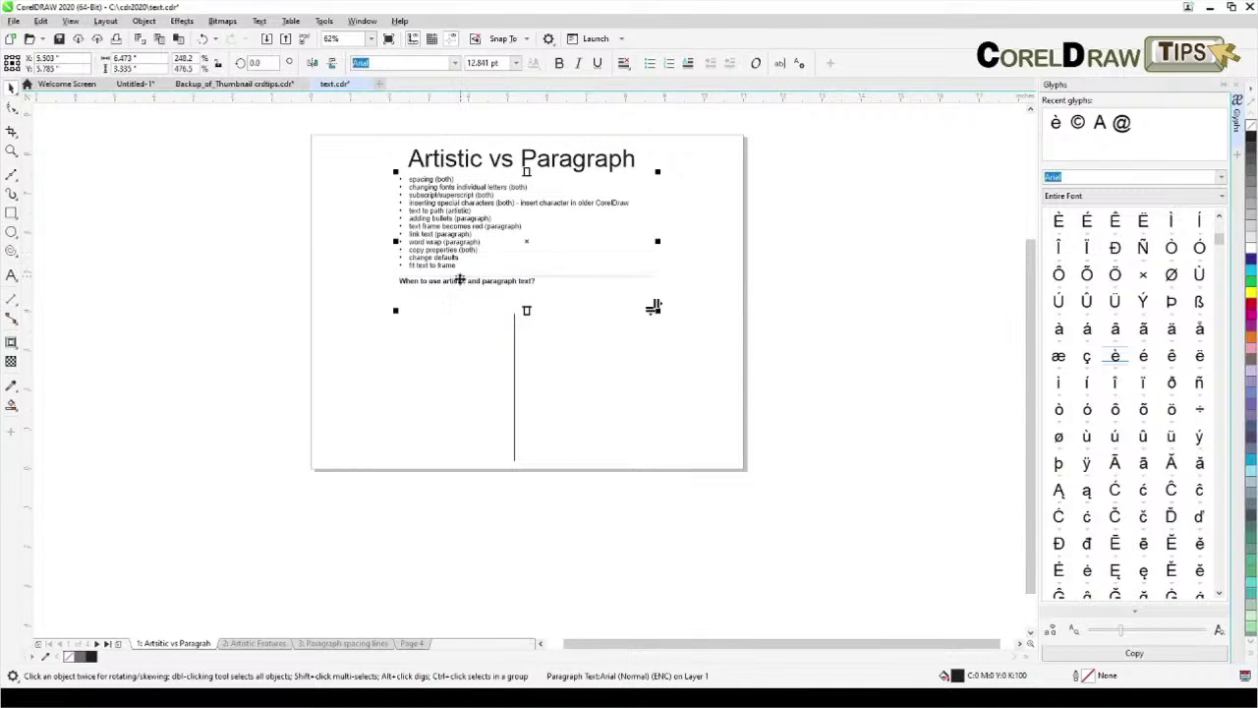
scroll(454, 254, up, 2)
scroll(422, 301, down, 2)
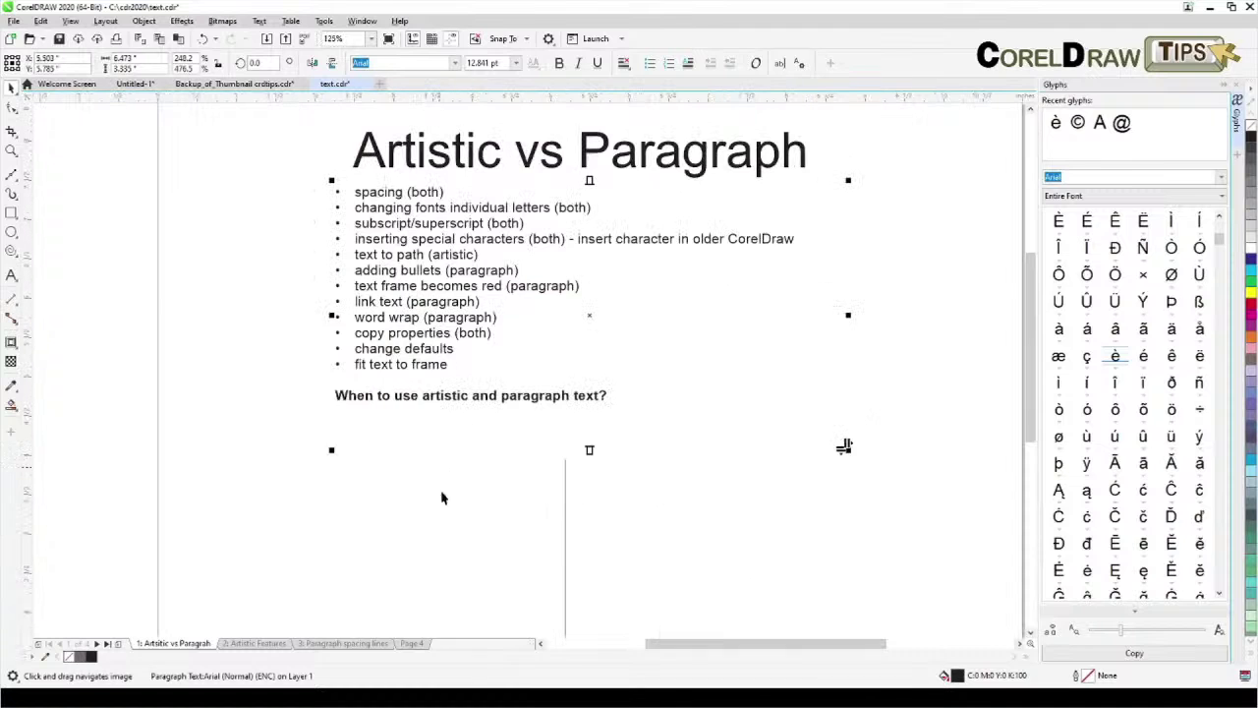
click(466, 595)
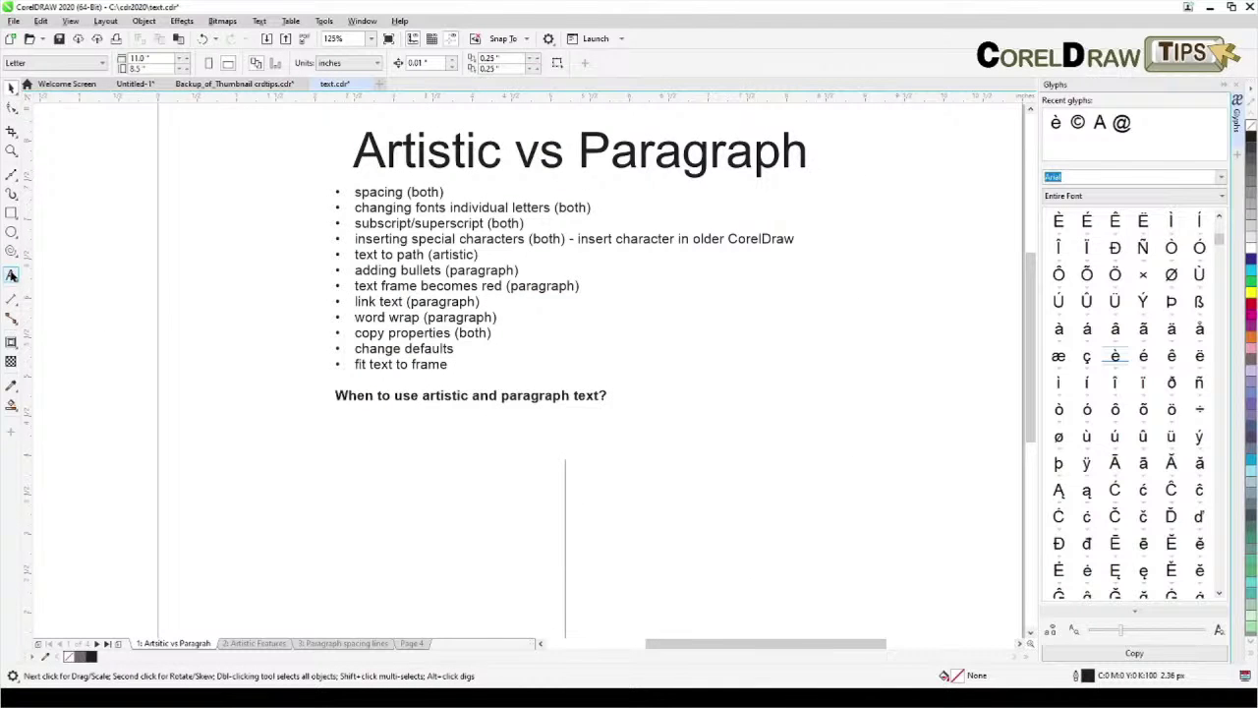
Step: Create a paragraph text frame about 2.87 by 2.35 inches in the empty area right of the divider line
click(14, 278)
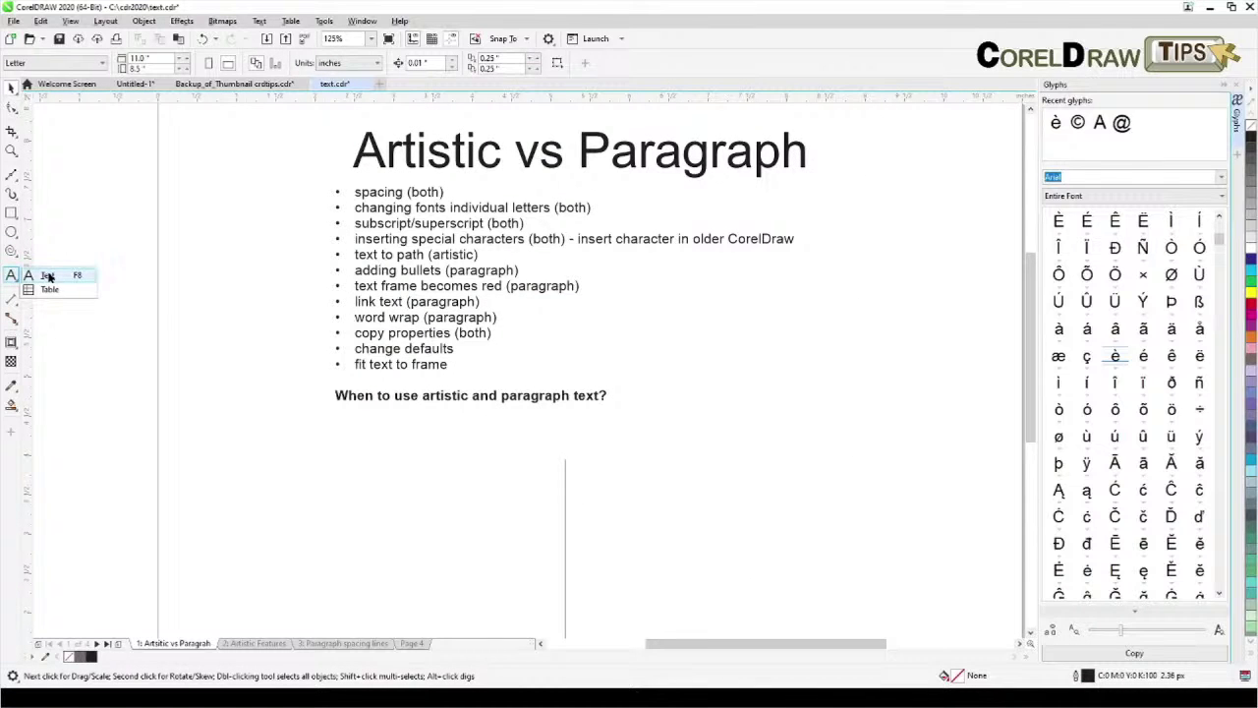
click(48, 276)
scroll(688, 452, down, 2)
drag(587, 367, 812, 553)
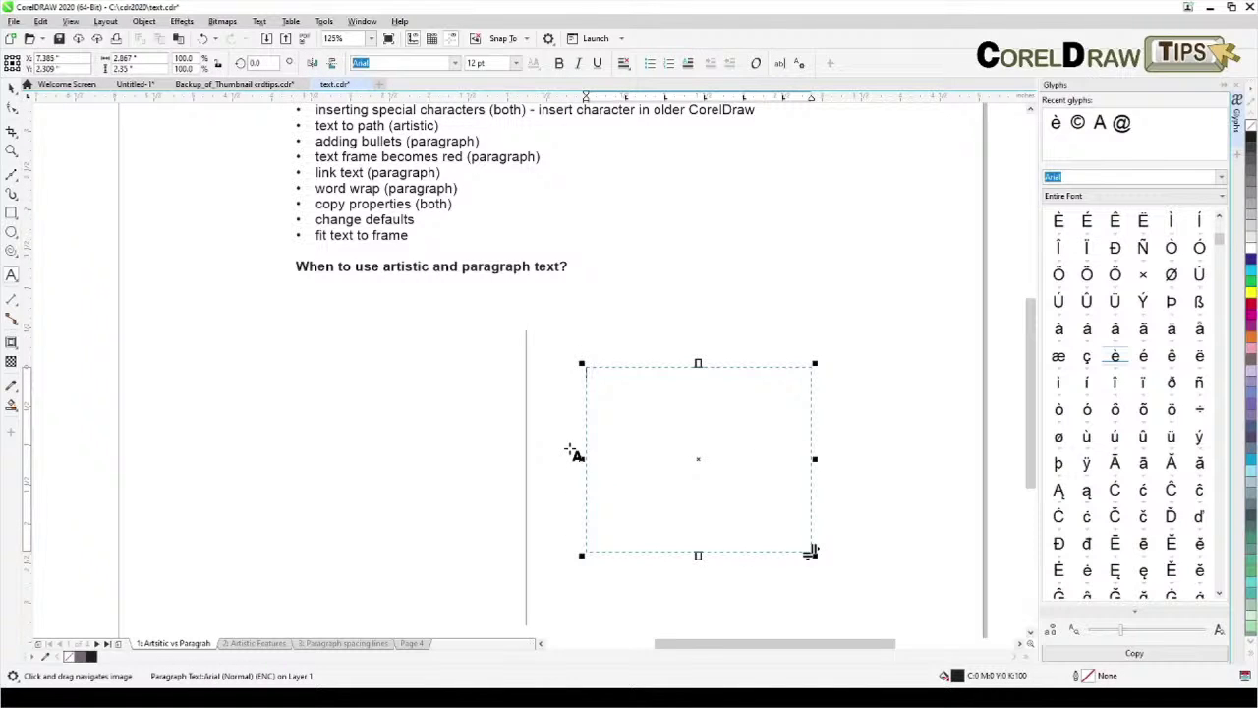
Step: Turn on bullets in the text frame and enter the items "list1", "list 2" and "list 3"
click(649, 64)
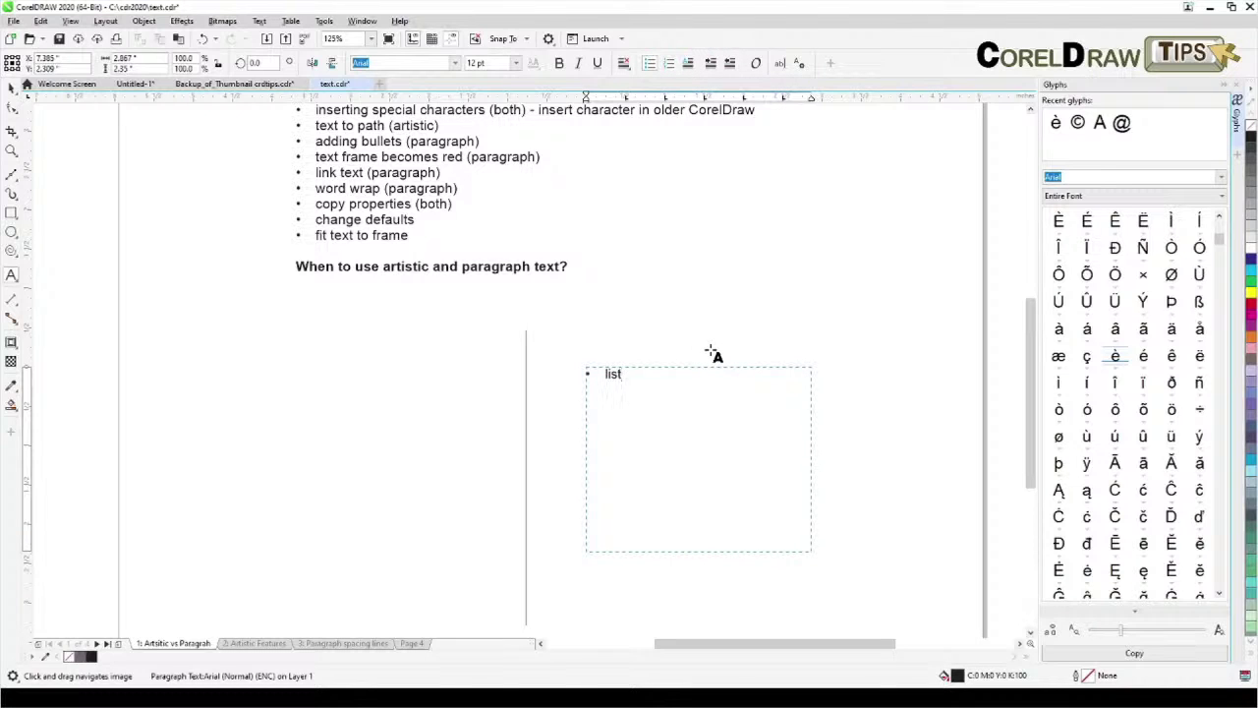
text(list1 )
text(l)
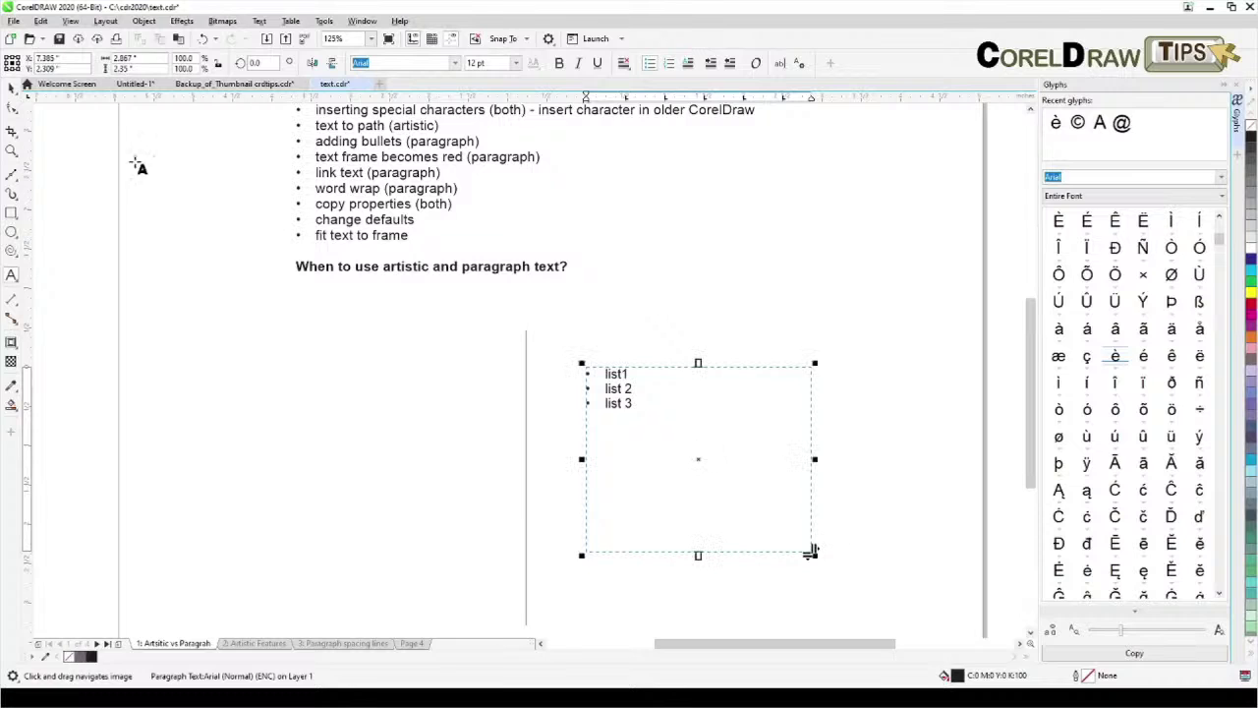
Step: Delete the bulleted list frame right of the divider line
click(11, 88)
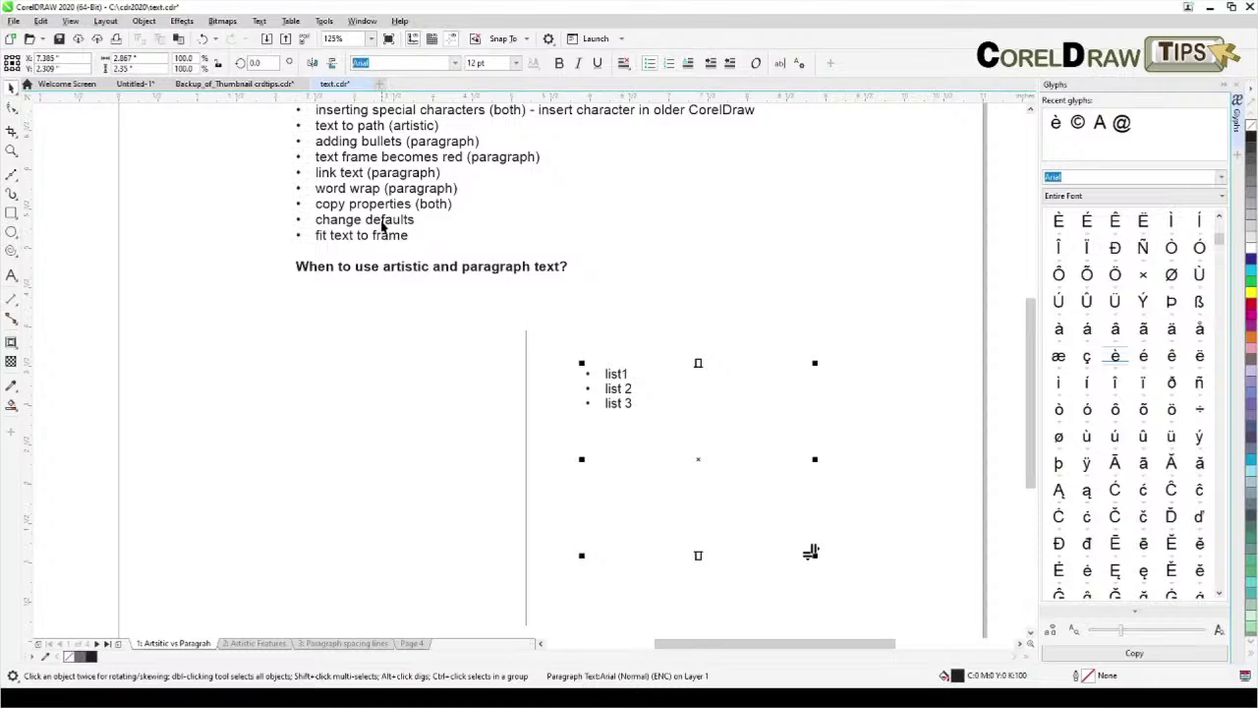
click(424, 341)
drag(424, 341, 491, 384)
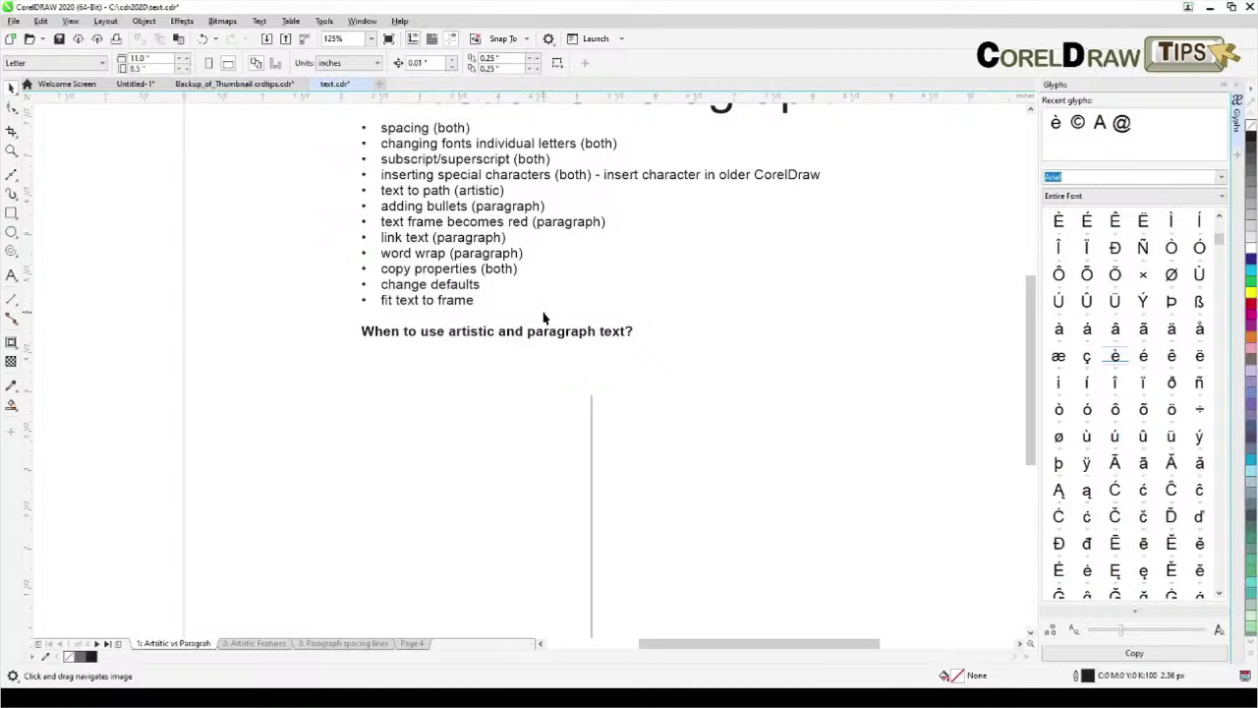
Step: Create a paragraph text frame about 2.58 by 2.86 inches right of the divider line and paste the "Professional design tools" text into it twice
scroll(537, 291, down, 2)
scroll(466, 275, right, 3)
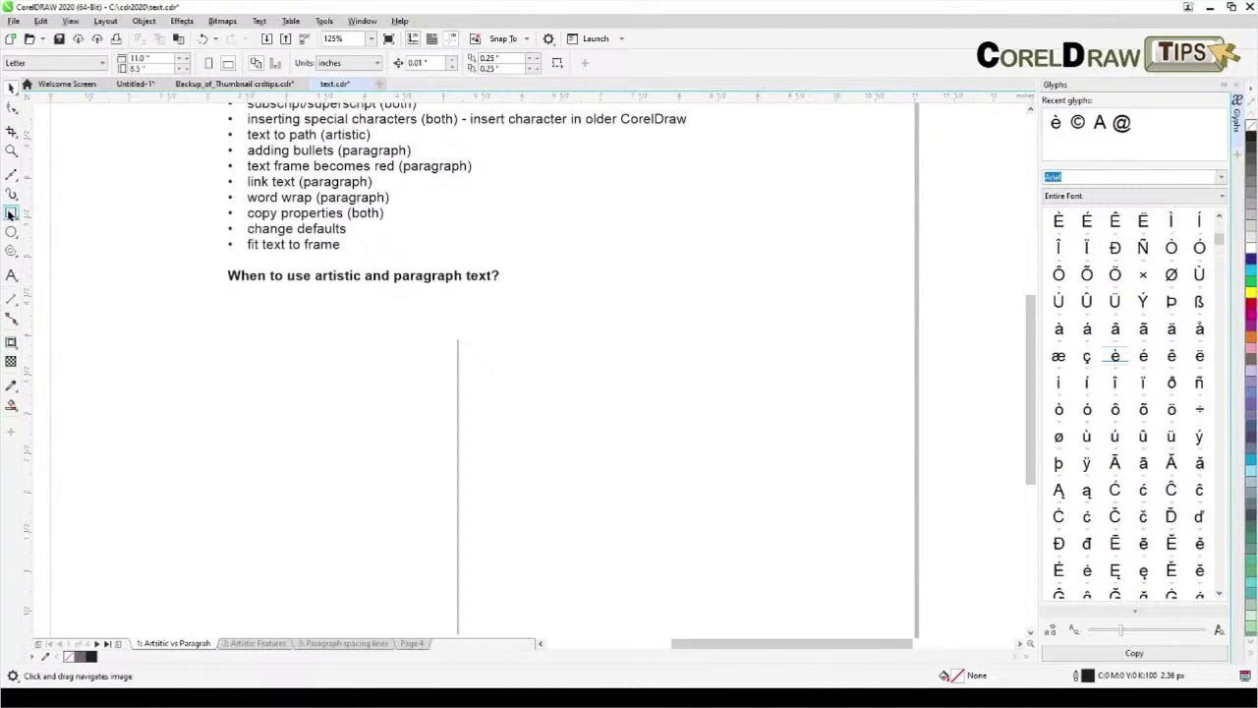
click(12, 275)
drag(509, 340, 718, 571)
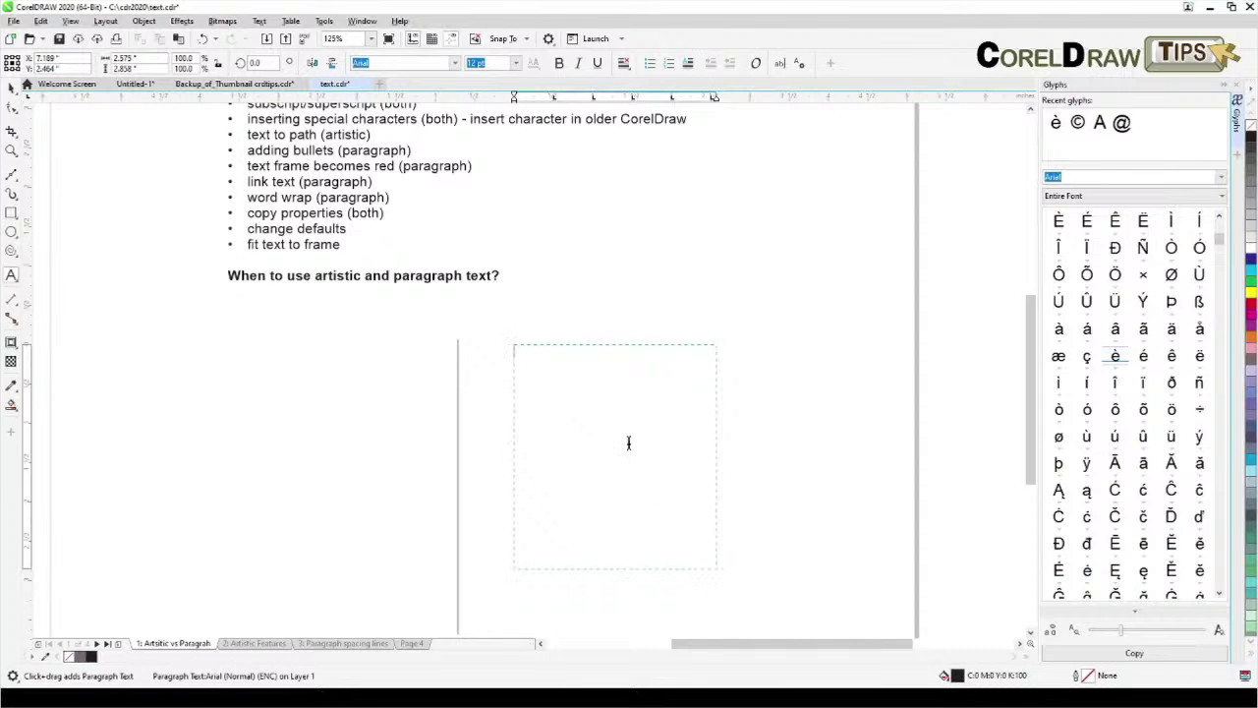
click(12, 88)
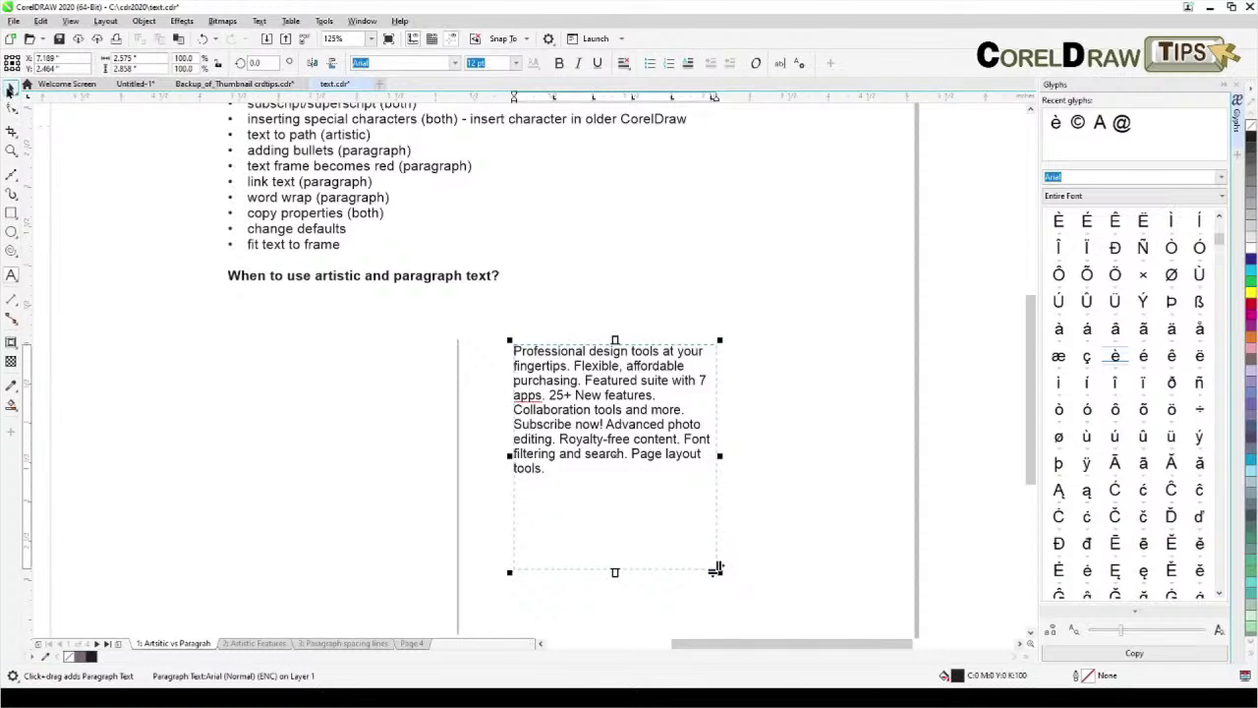
double_click(555, 470)
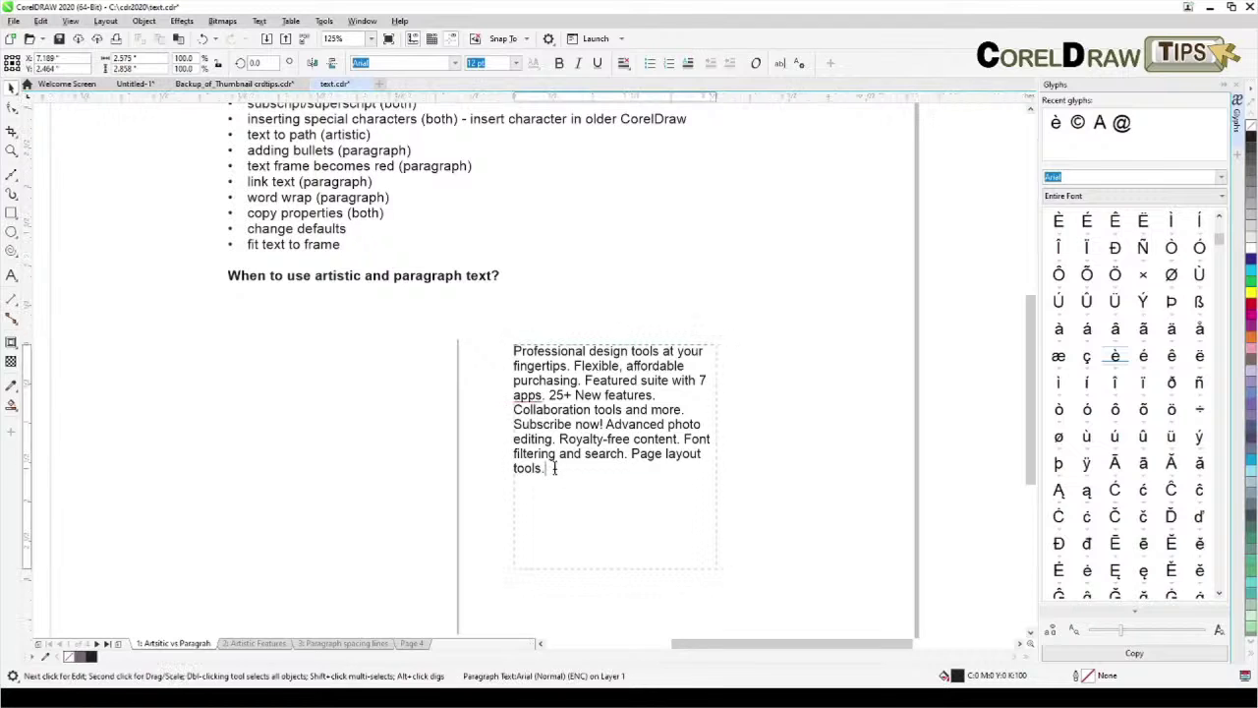
key(ctrl+v)
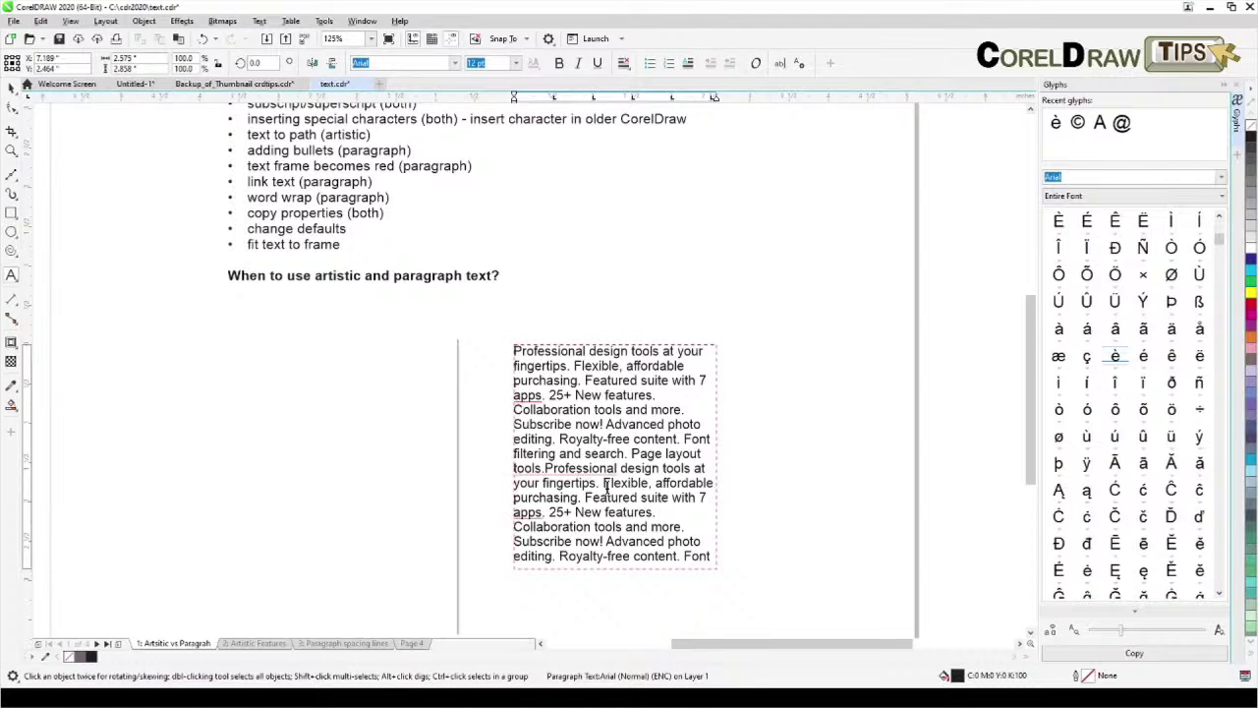
Step: Enlarge the overflowing text frame to about 2.6 by 3.58 inches so that all its text fits
click(11, 88)
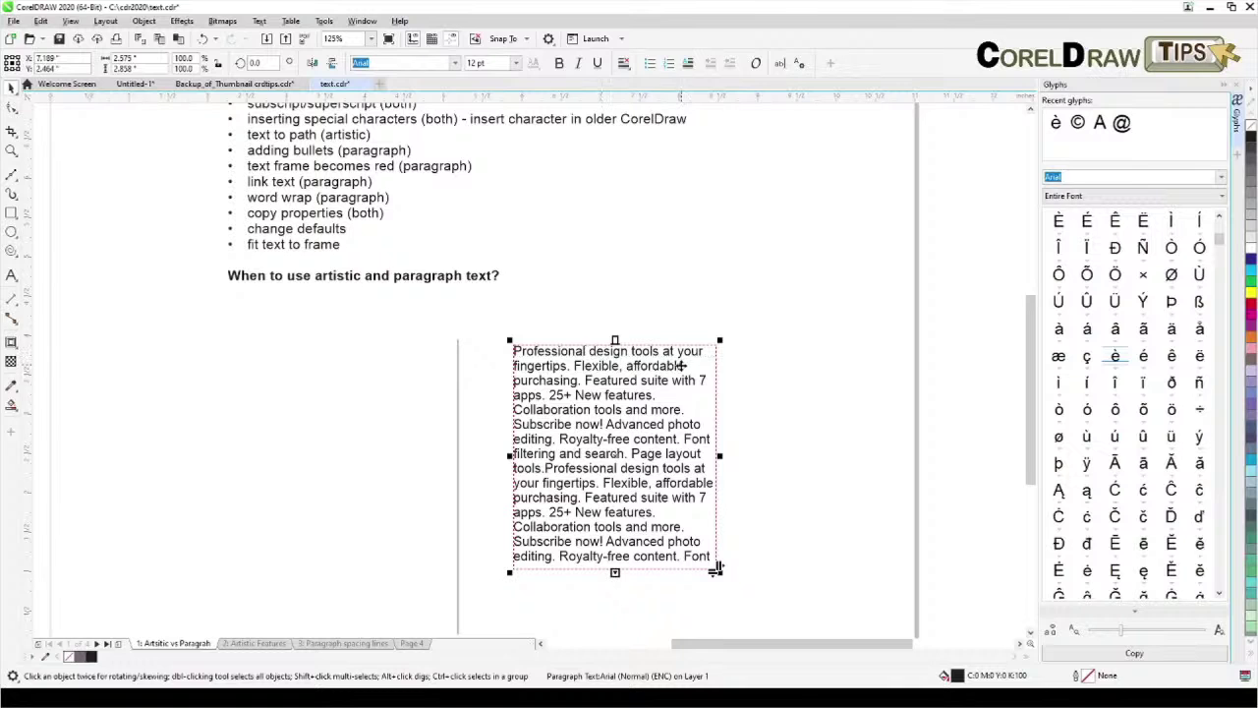
drag(715, 569, 725, 466)
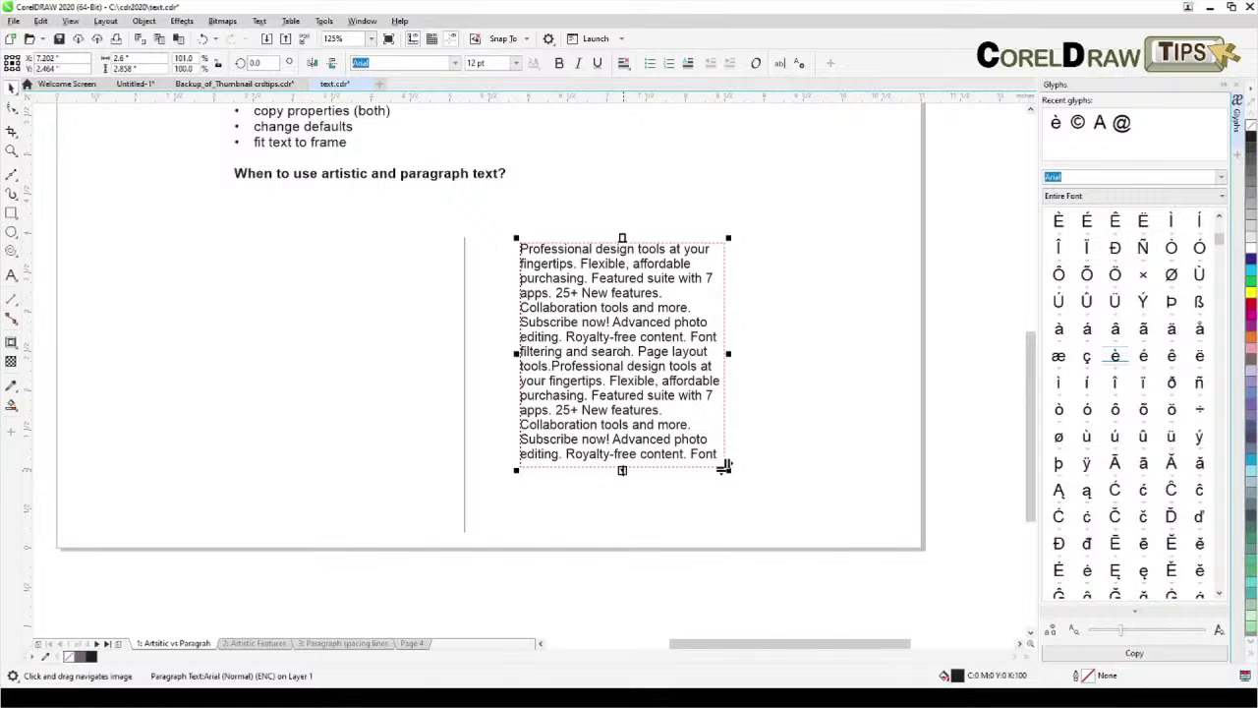
drag(621, 469, 617, 526)
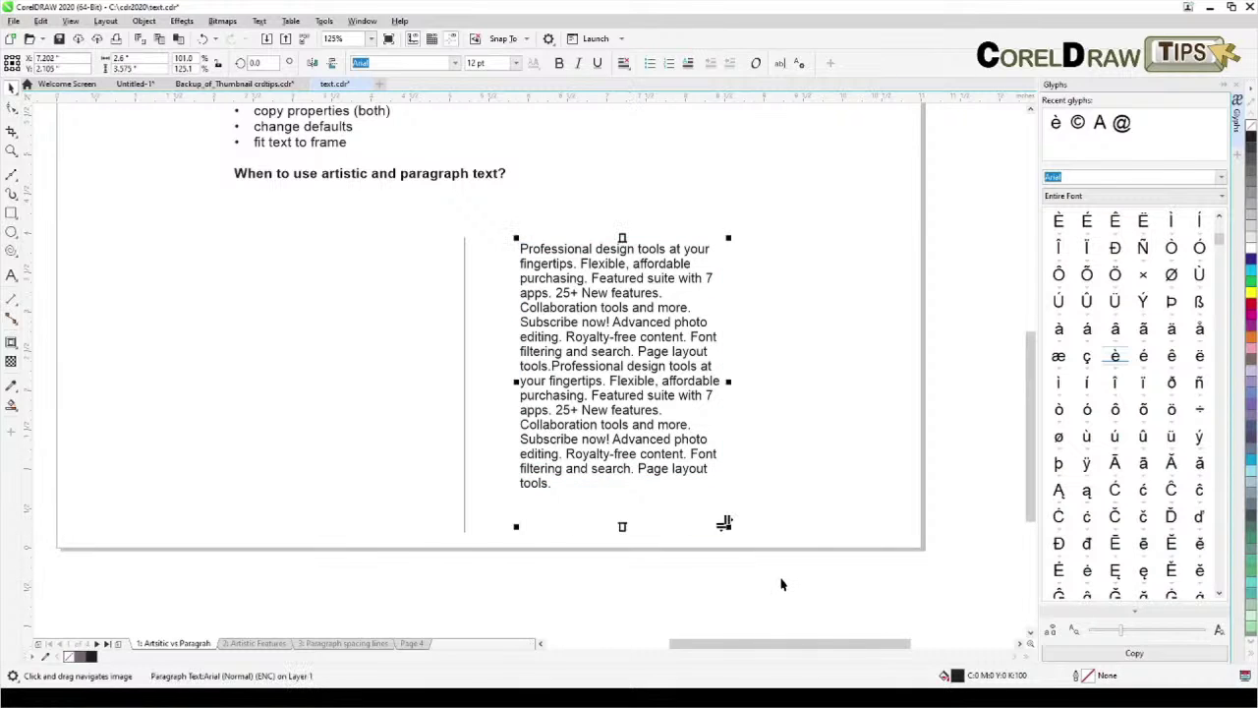
click(828, 584)
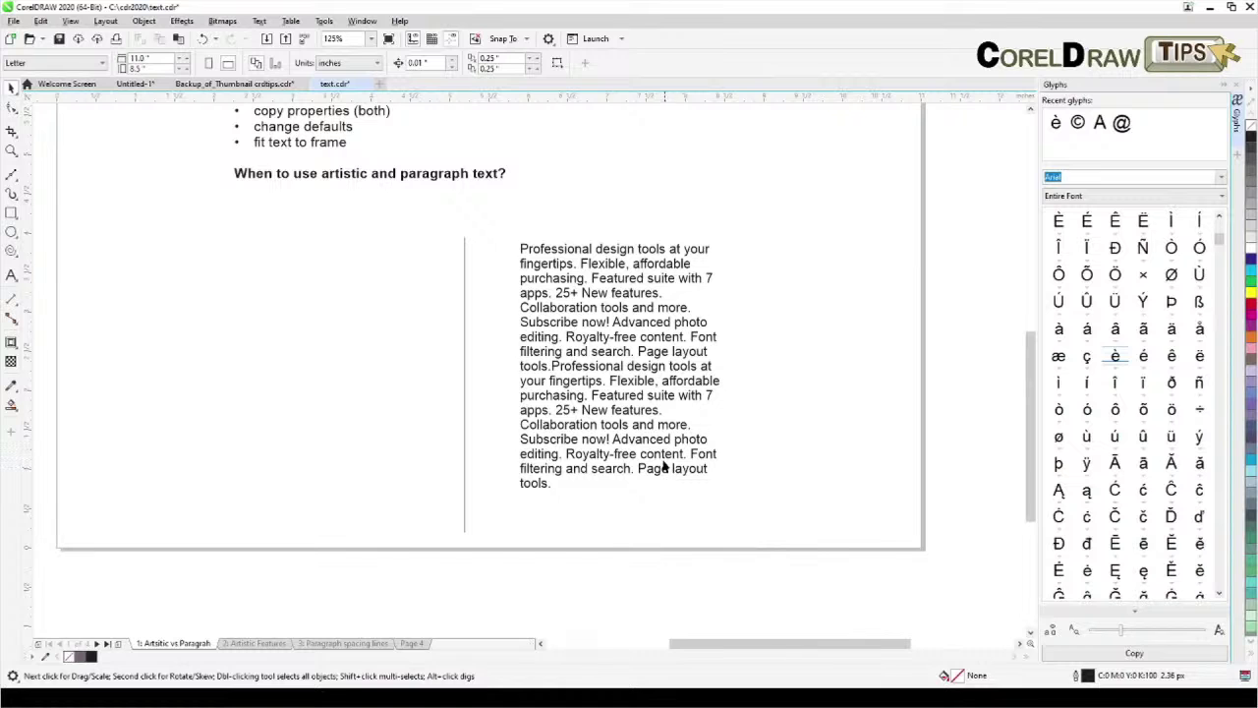
Step: Delete the enlarged paragraph text frame right of the divider line
scroll(598, 322, up, 5)
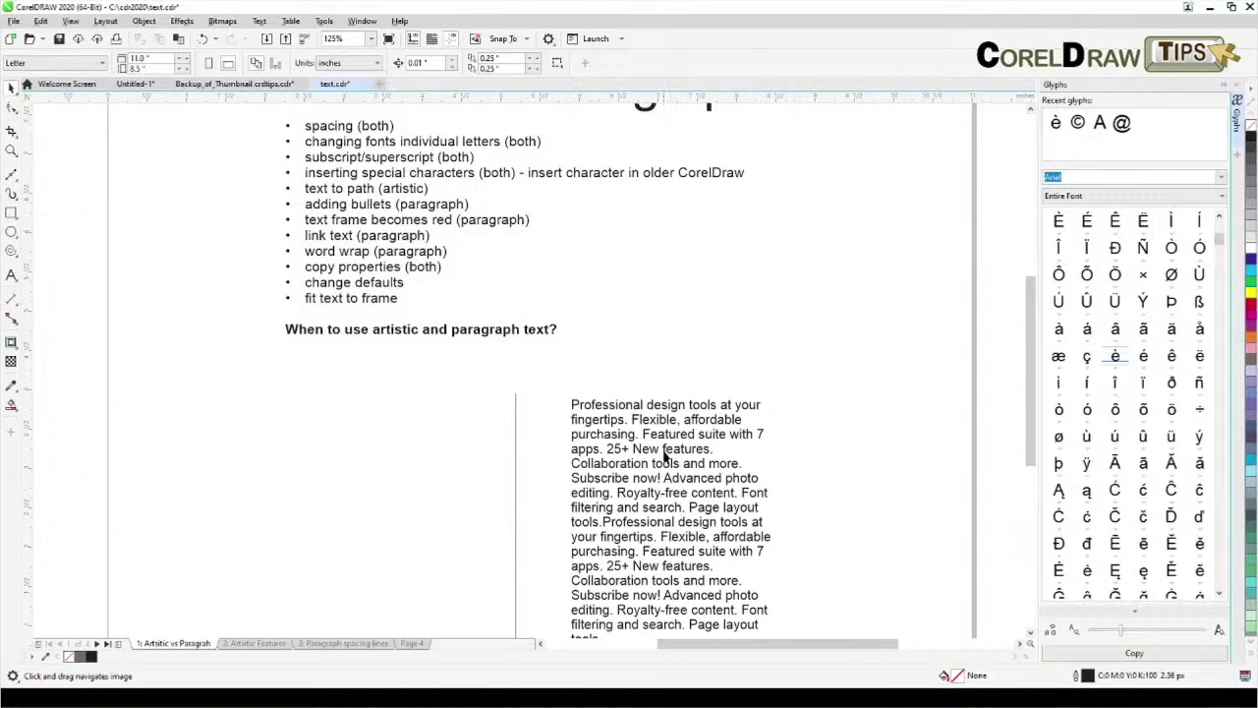
scroll(668, 450, down, 1)
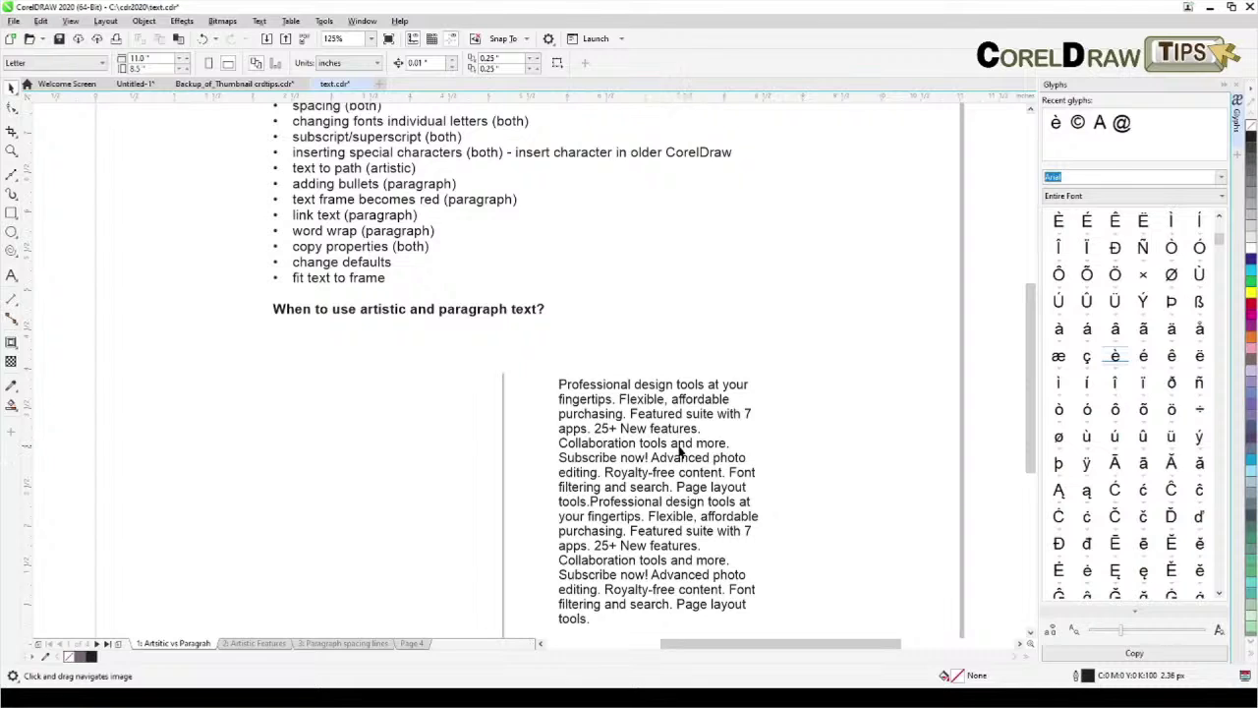
key(Escape)
key(Delete)
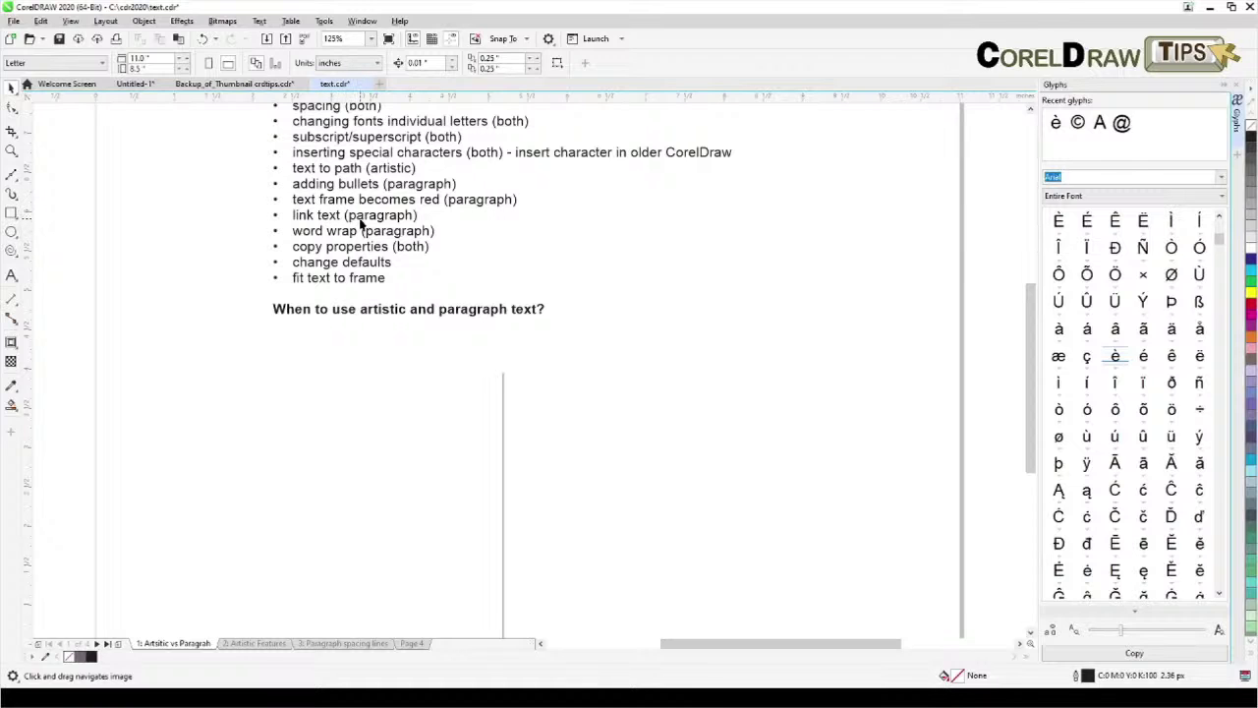
Step: Create a paragraph text frame about 2.3 by 3.43 inches right of the divider line and paste the "Professional design tools" text into it
scroll(511, 365, down, 3)
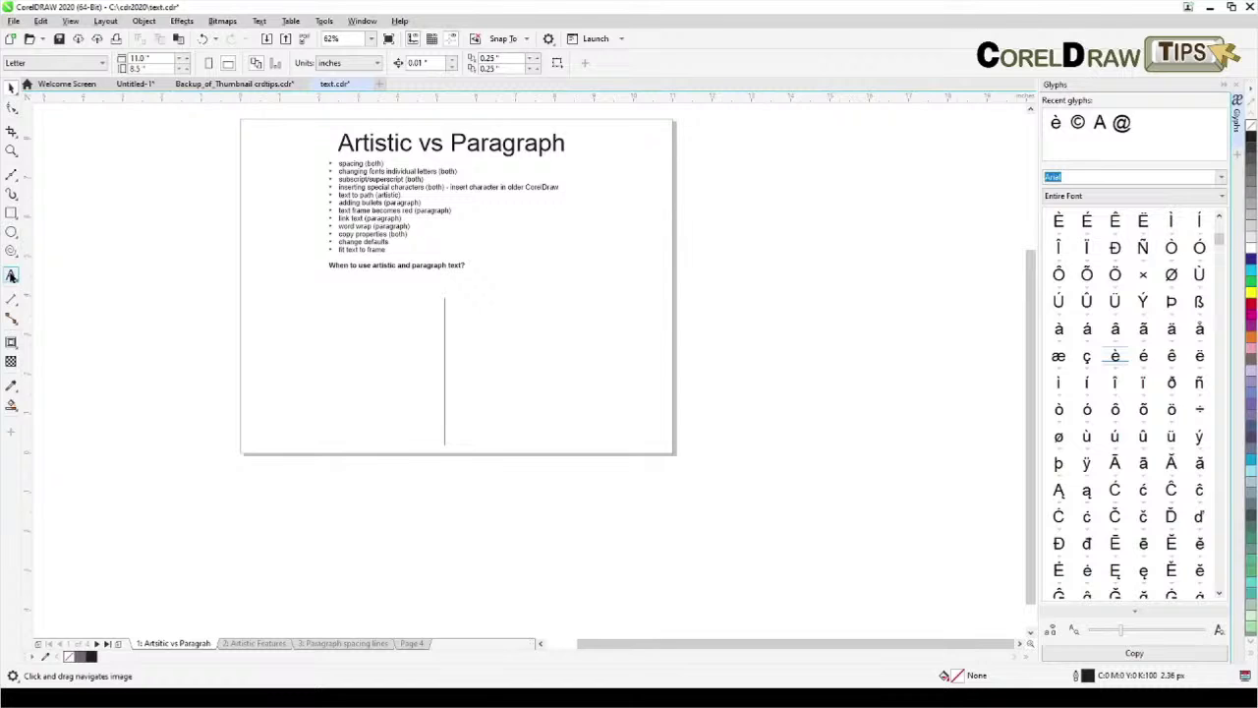
click(11, 276)
drag(464, 305, 556, 443)
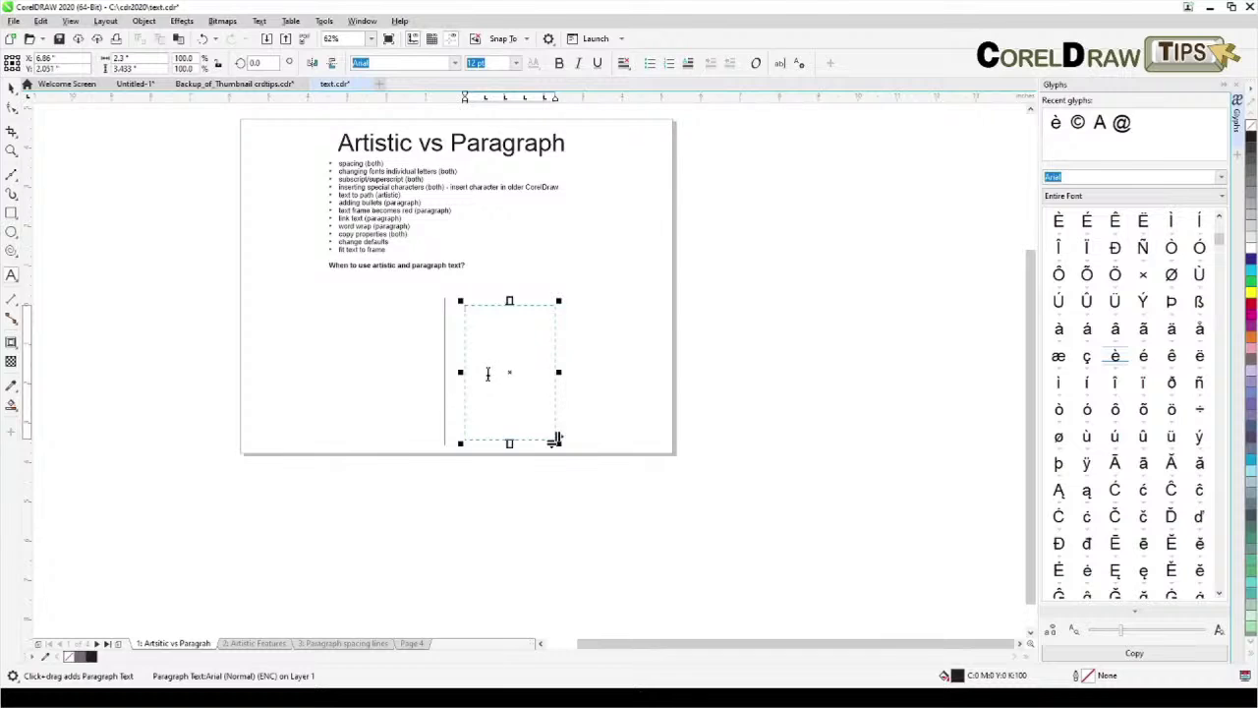
text(Professional design tools at your fingertips. Flexible, affordable purchasing. Featured suite with 7 apps. 25+ New features. Collaboration tools and more. Subscribe now! Advanced photo editing. Royalty-free content. Font filtering and search. Page layout tools.)
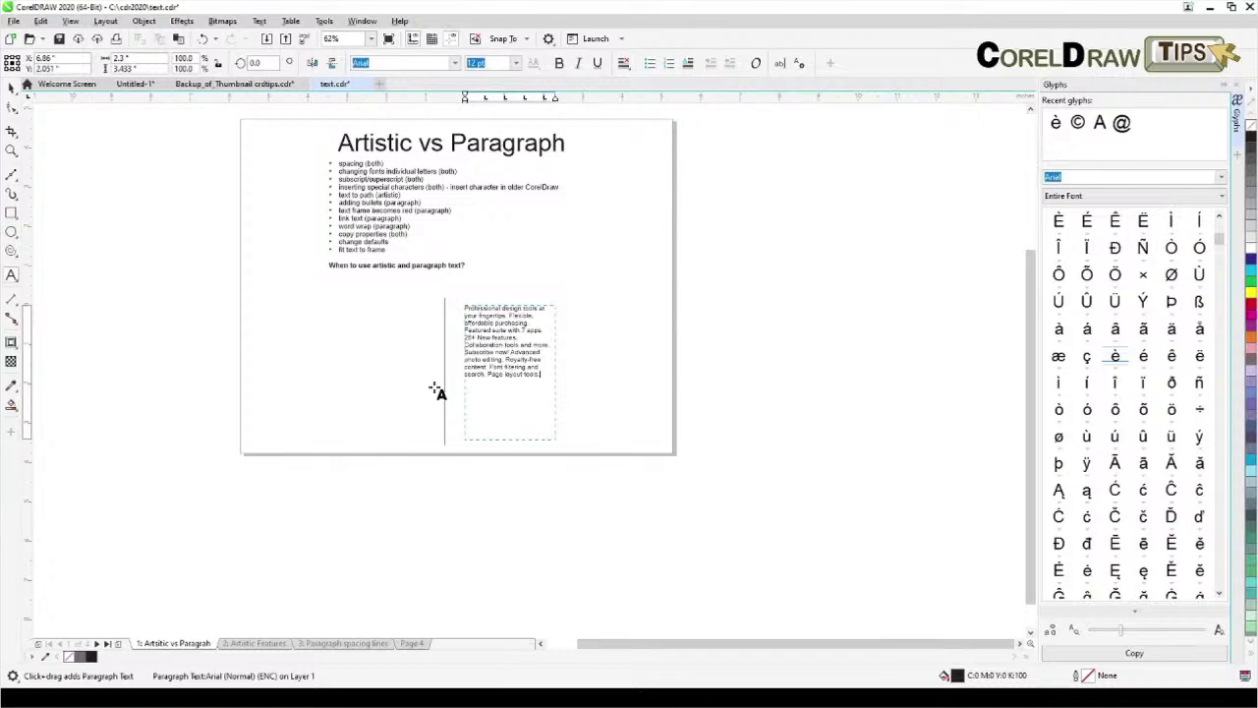
Step: Append two more copies of the "Professional design tools" paragraph in the frame's Edit Text dialog and apply the change
click(778, 64)
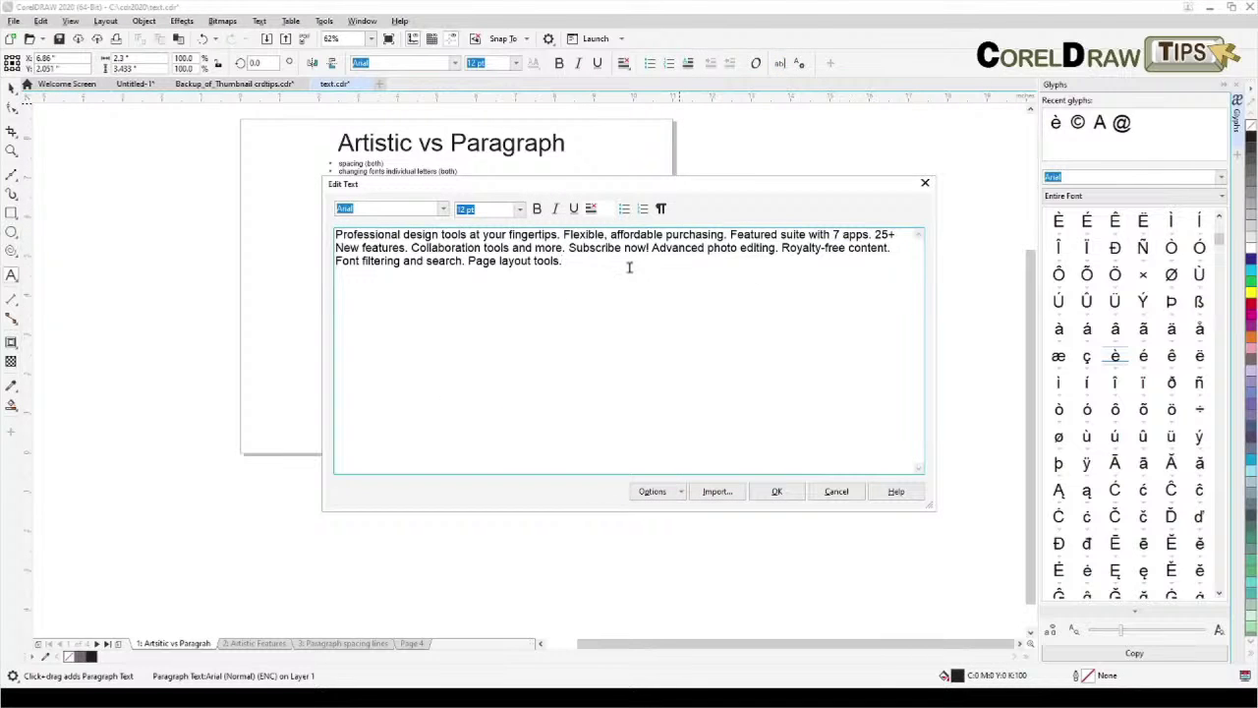
text(Professional design tools at your fingertips. Flexible, affordable purchasing. Featured suite with 7 apps. 25+ New features. Collaboration tools and more. Subscribe now! Advanced photo editing. Royalty-free content. Font filtering and search. Page layout tools.)
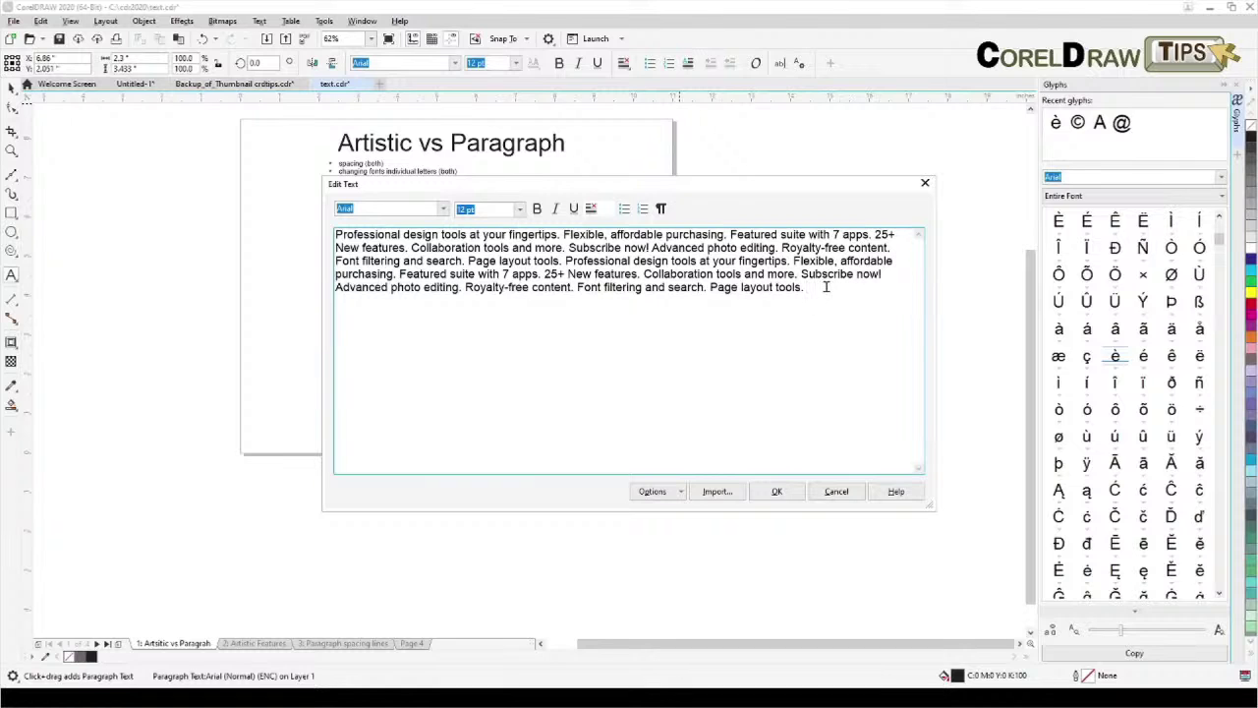
text(Professional design tools at your fingertips. Flexible, affordable purchasing. Featured suite with 7 apps. 25+ New features. Collaboration tools and more. Subscribe now! Advanced photo editing. Royalty-free content. Font filtering and search. Page layout tools.)
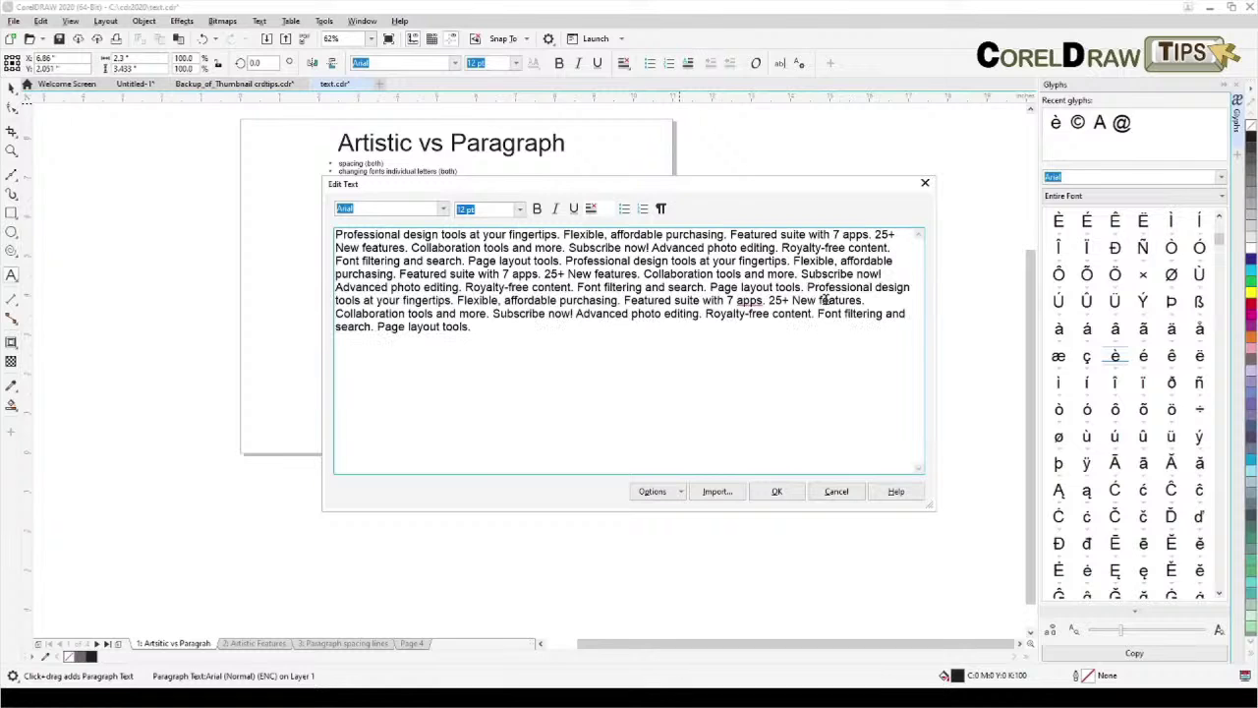
click(772, 492)
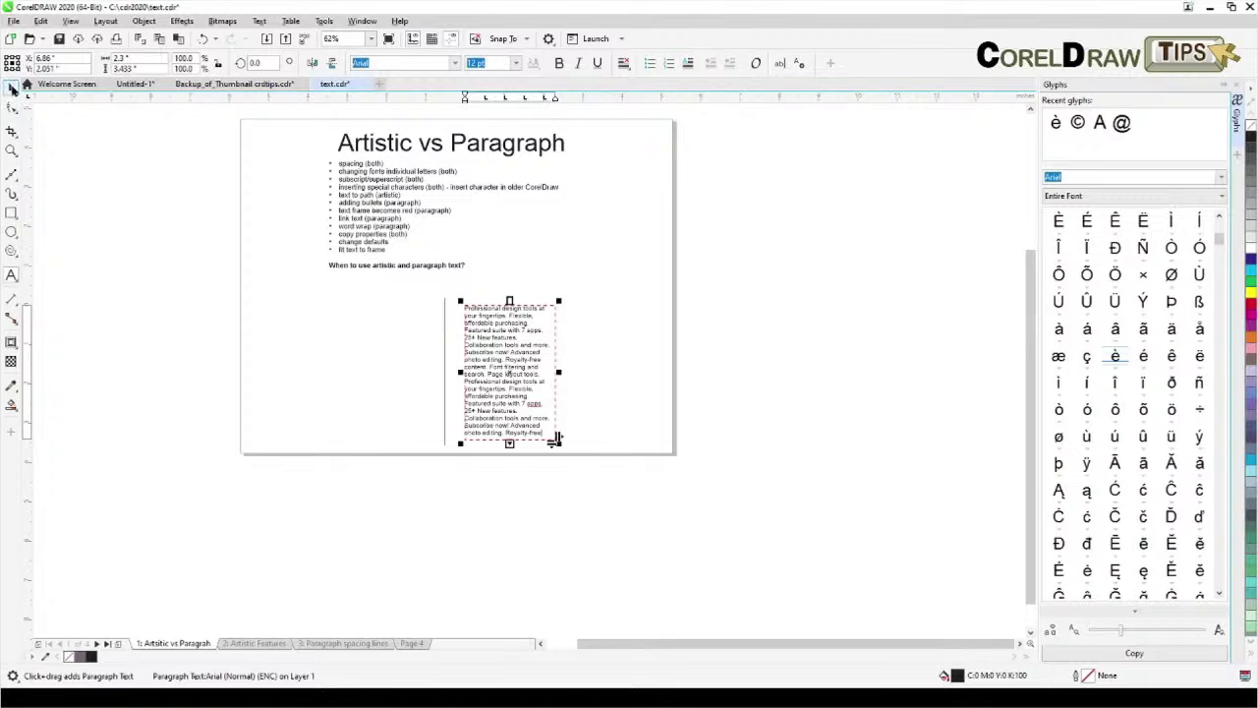
Step: Extend the overflowing text frame's lower edge slightly to make the frame about 3.46 inches high
click(12, 87)
scroll(496, 393, up, 1)
click(676, 548)
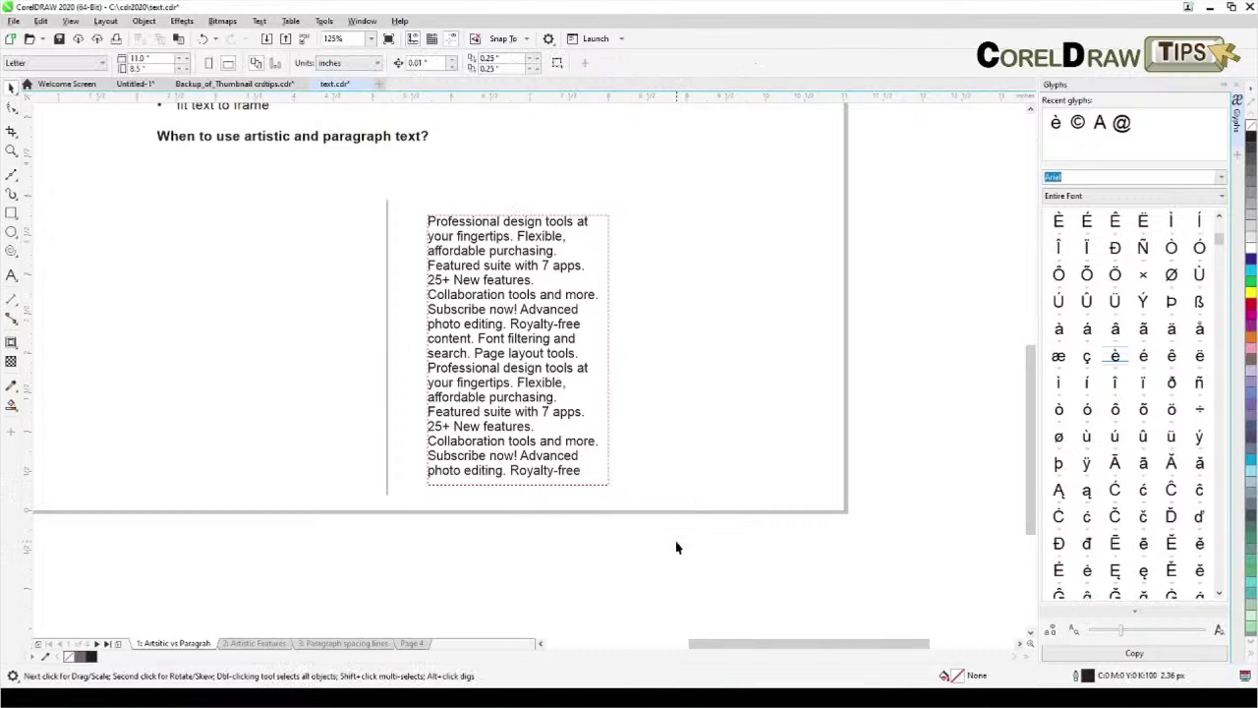
click(478, 396)
drag(518, 489, 518, 496)
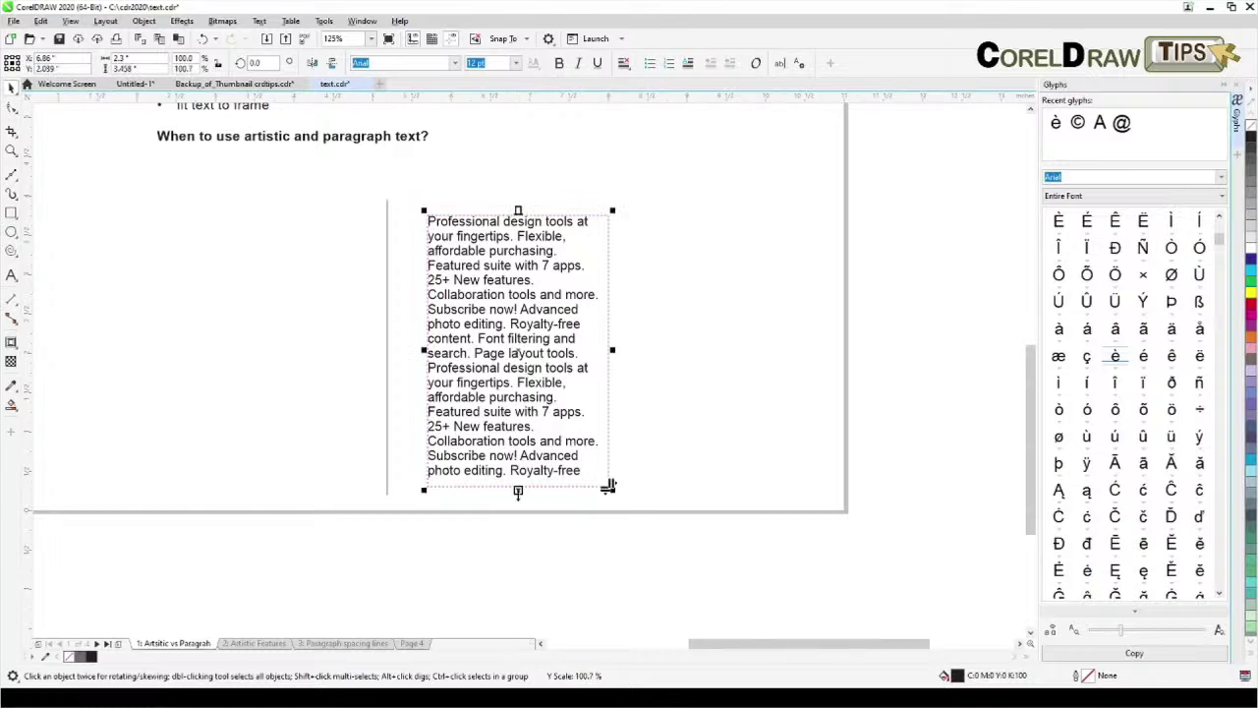
click(487, 524)
click(511, 488)
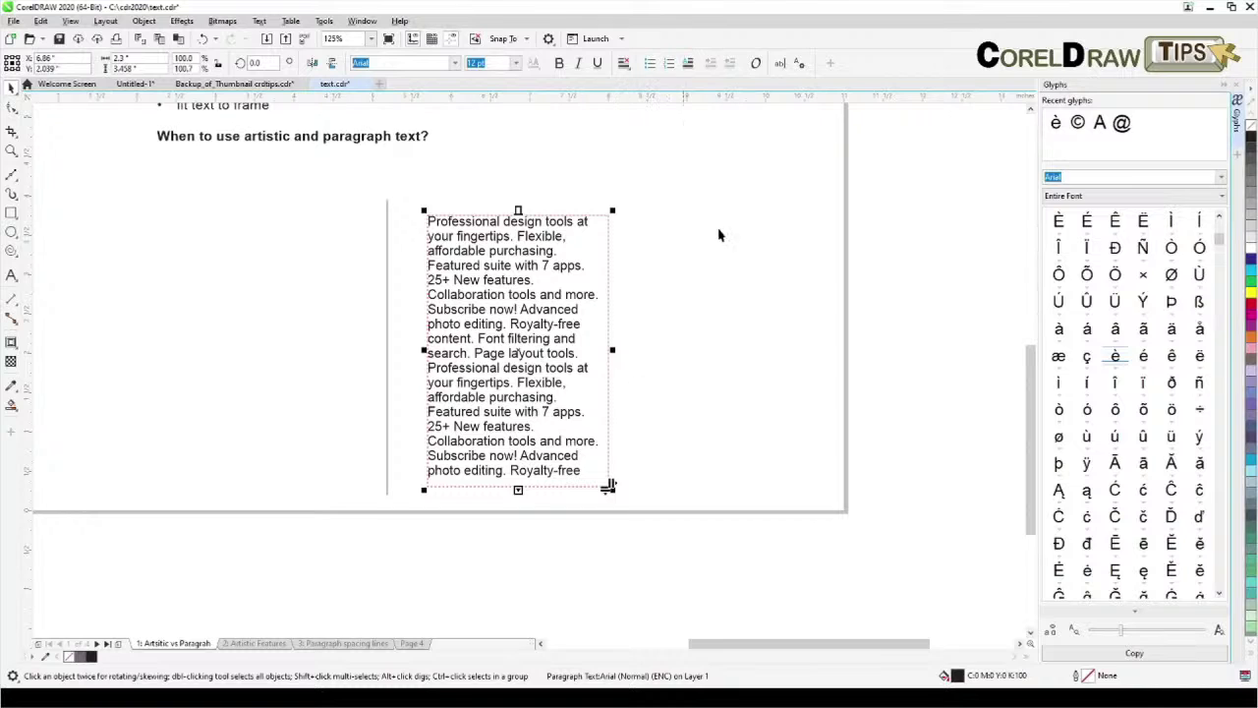
click(747, 245)
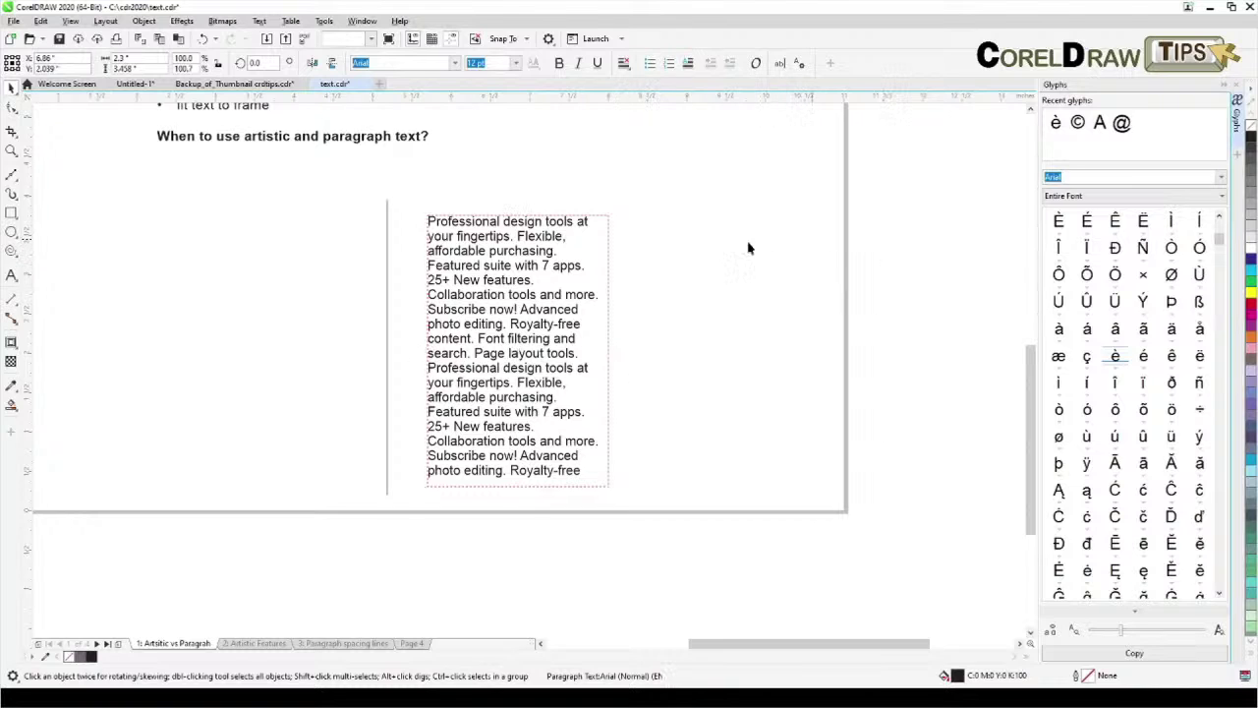
Step: Create an empty paragraph text frame about 2.05 by 3.43 inches beside the overflowing text frame
click(11, 277)
drag(635, 218, 794, 485)
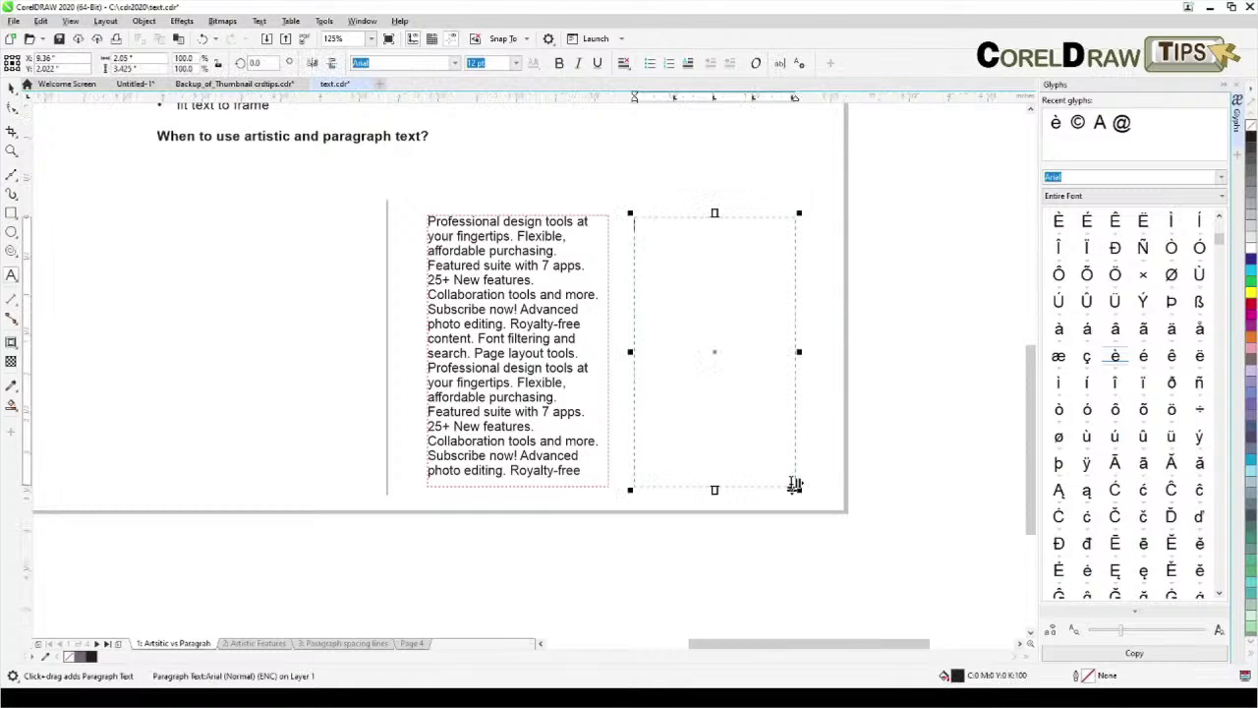
click(11, 89)
click(161, 430)
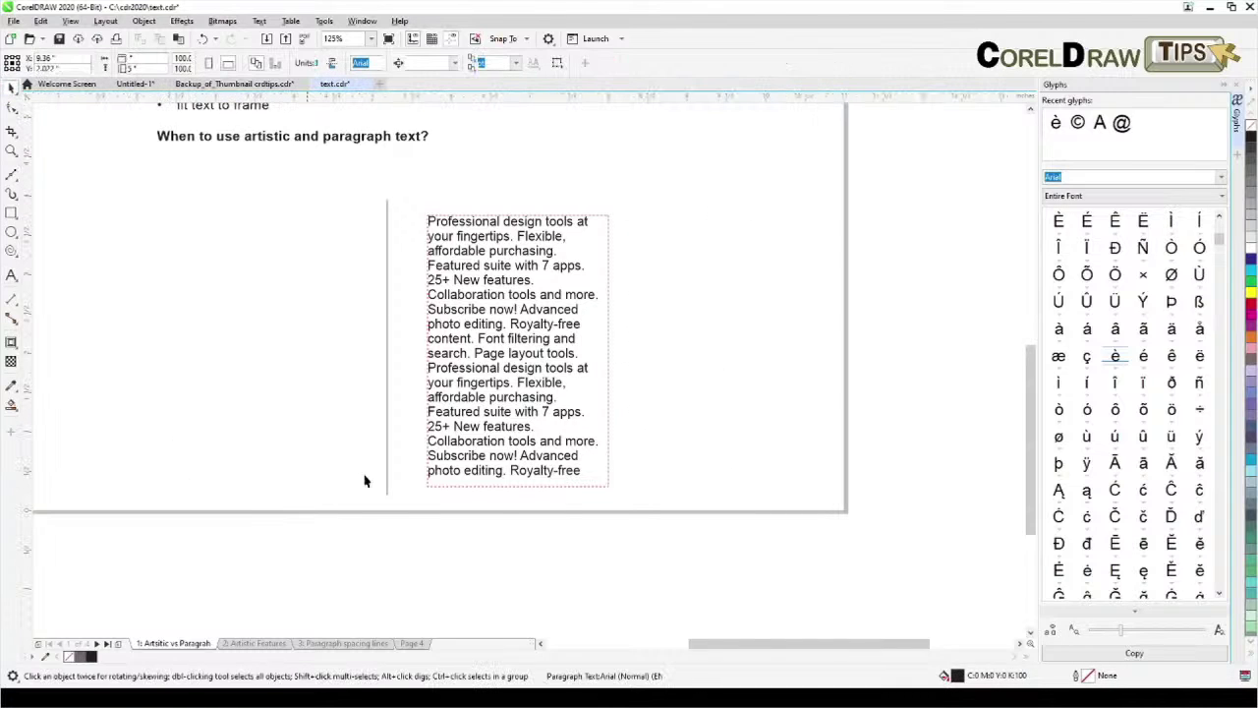
click(605, 236)
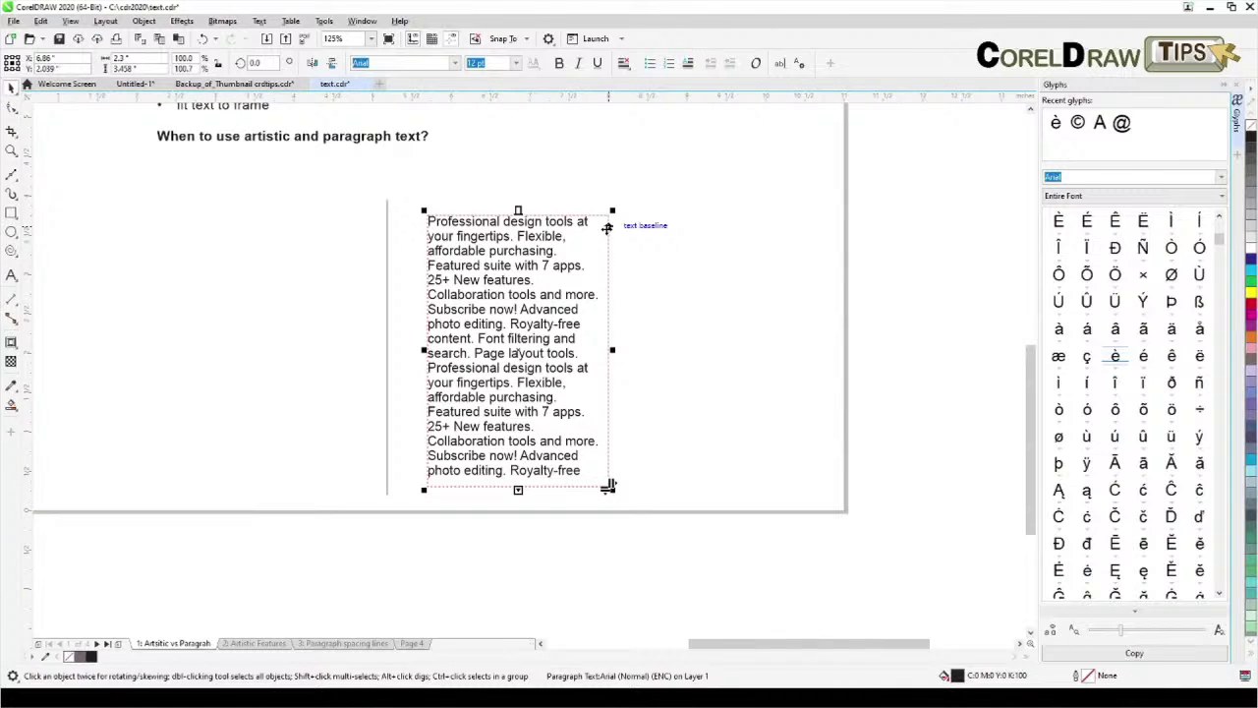
shift+click(675, 238)
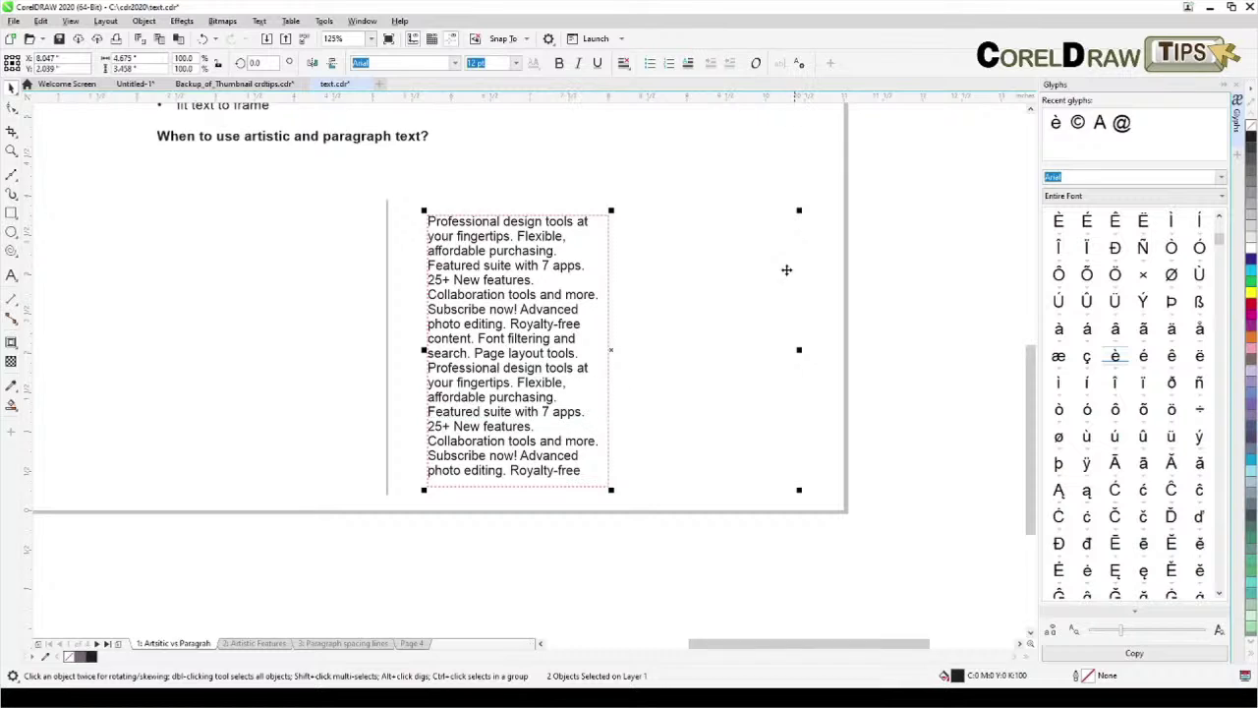
click(260, 21)
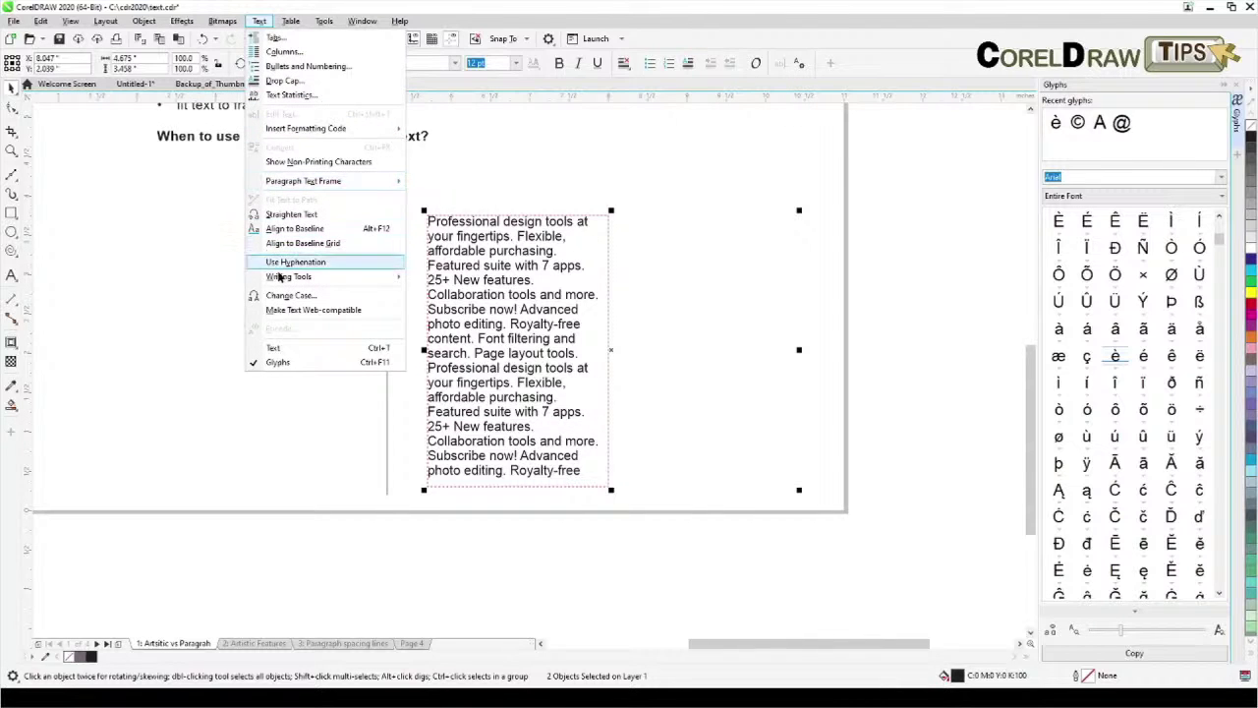
click(324, 350)
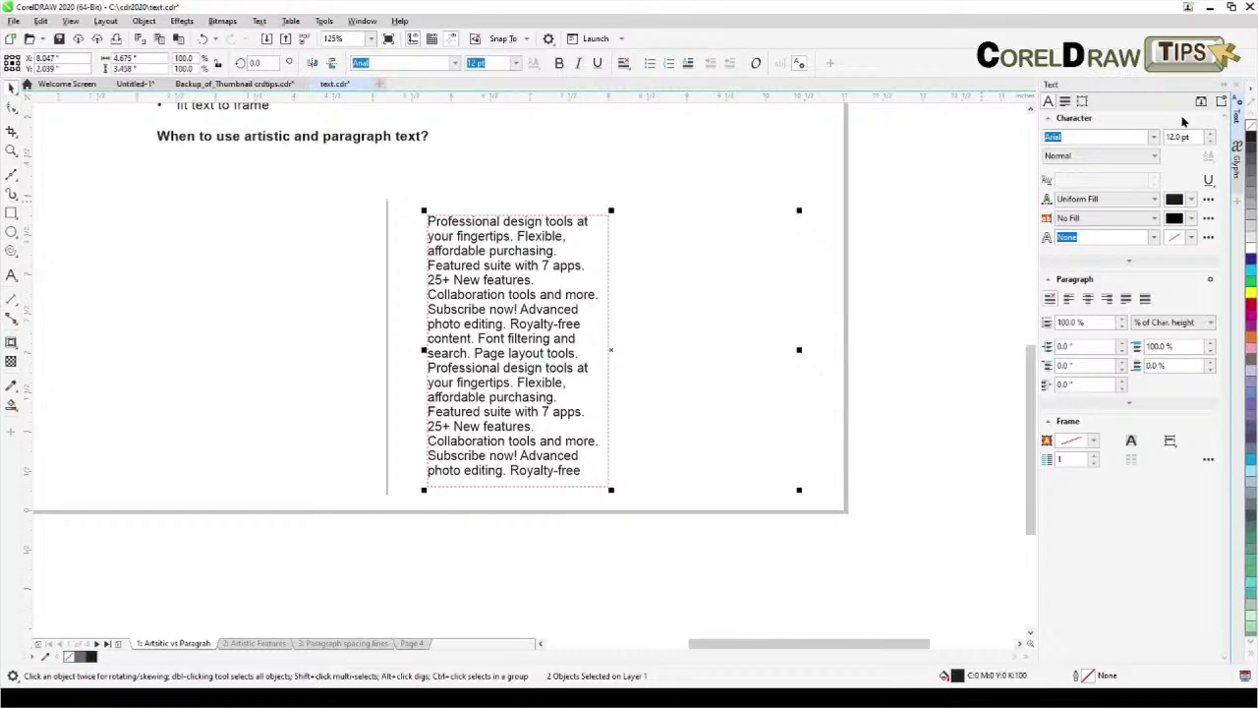
click(1238, 88)
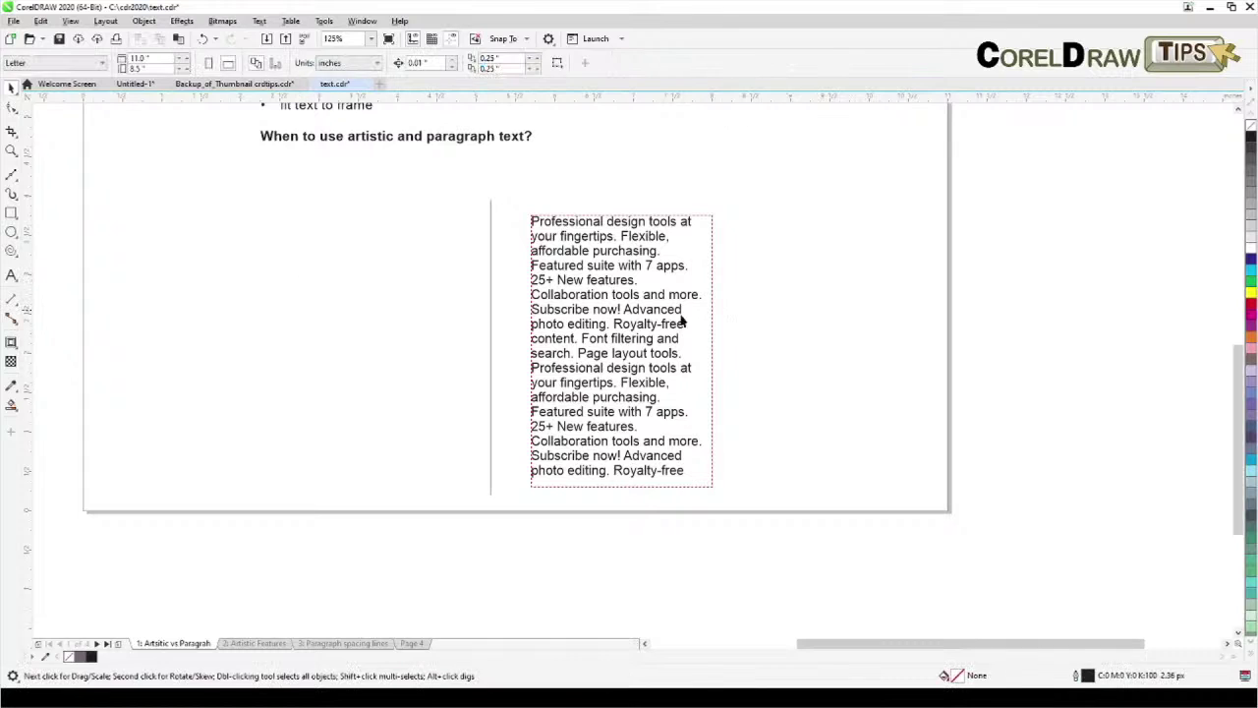
Step: Select the overflowing text frame and the empty frame beside it and link them so the text flows between them
click(677, 323)
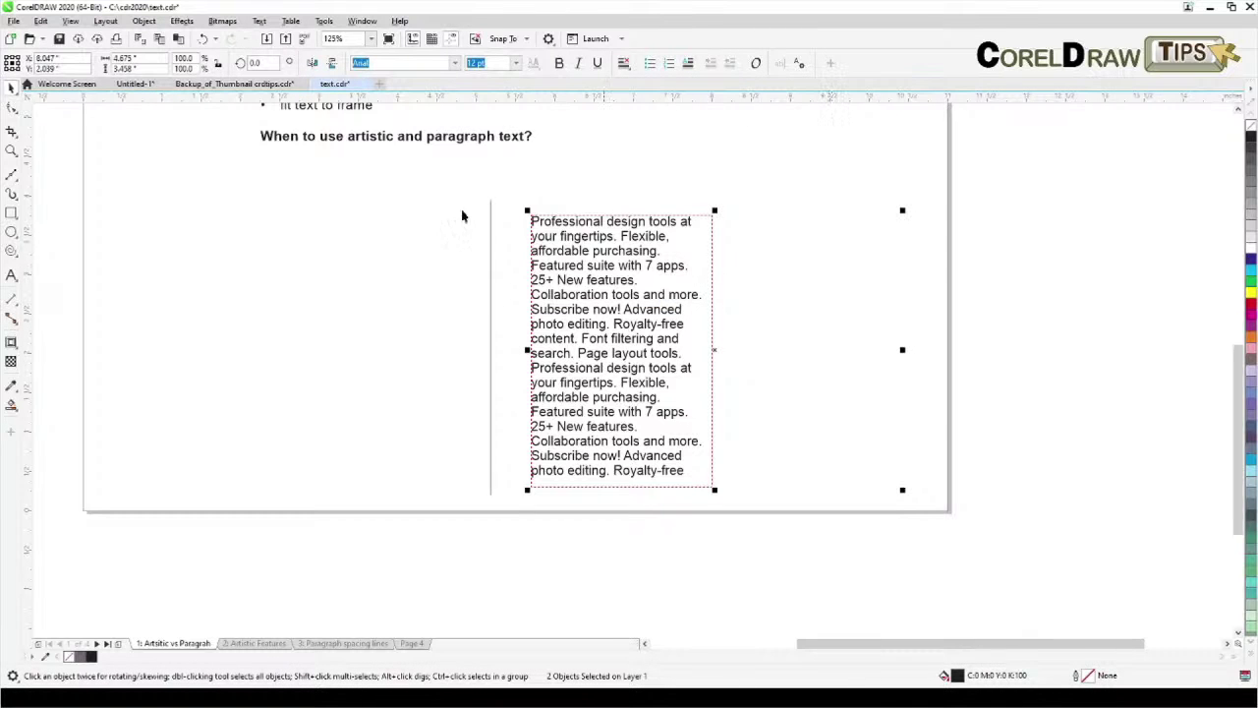
click(264, 21)
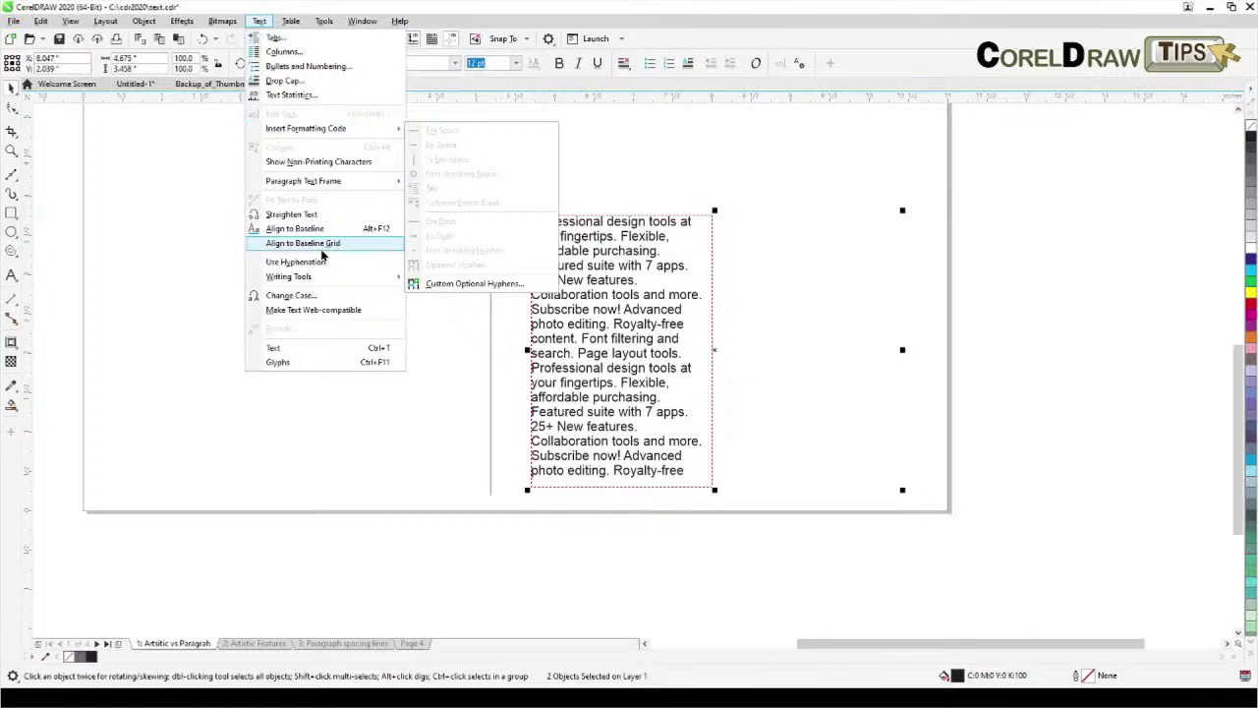
mouse_move(317, 279)
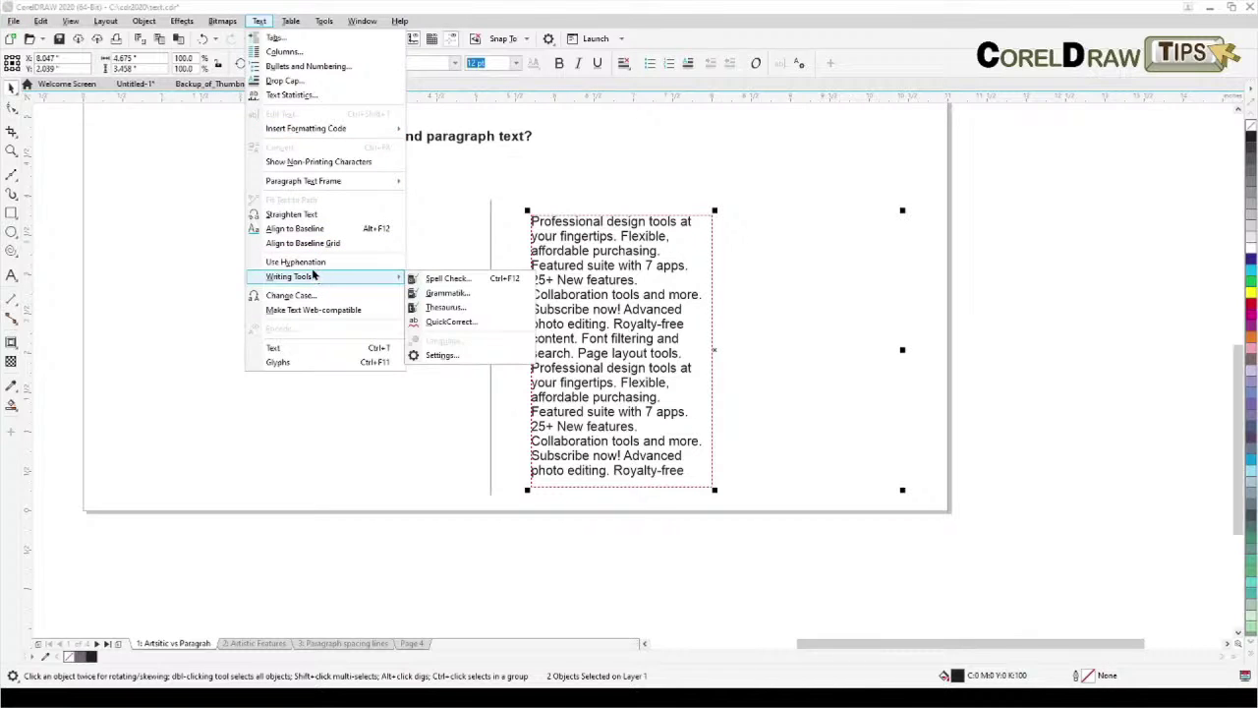
mouse_move(320, 186)
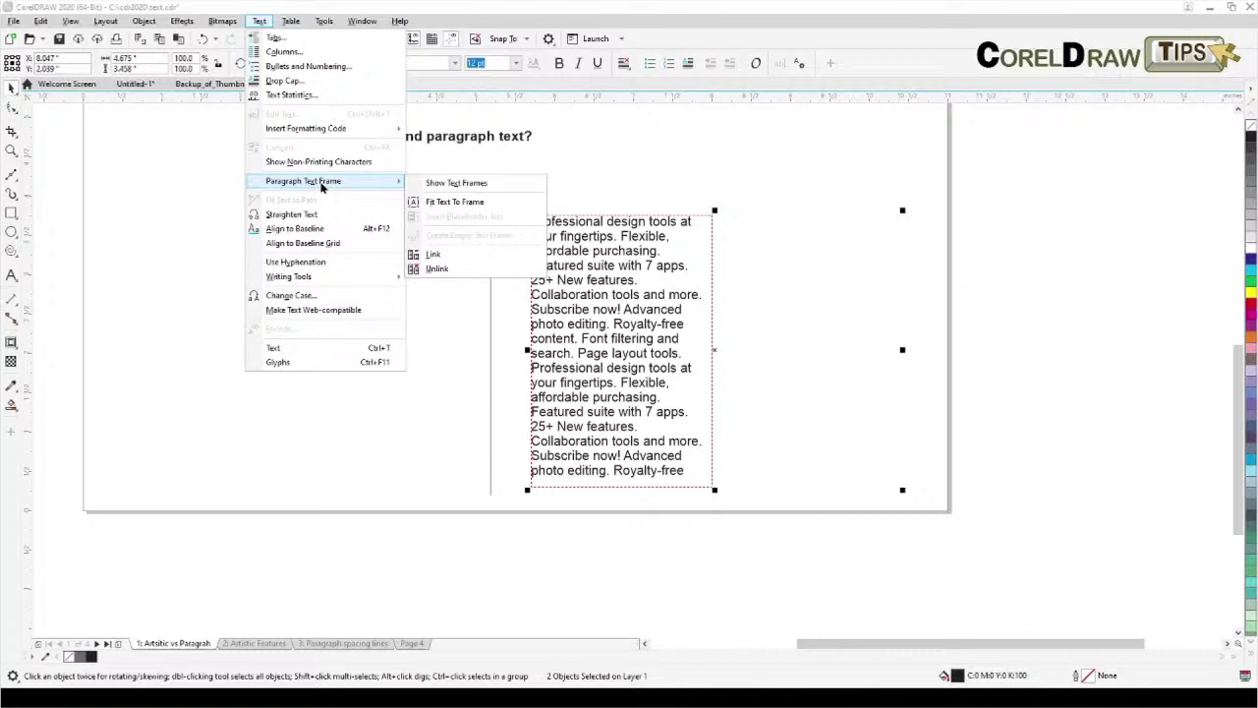
click(436, 254)
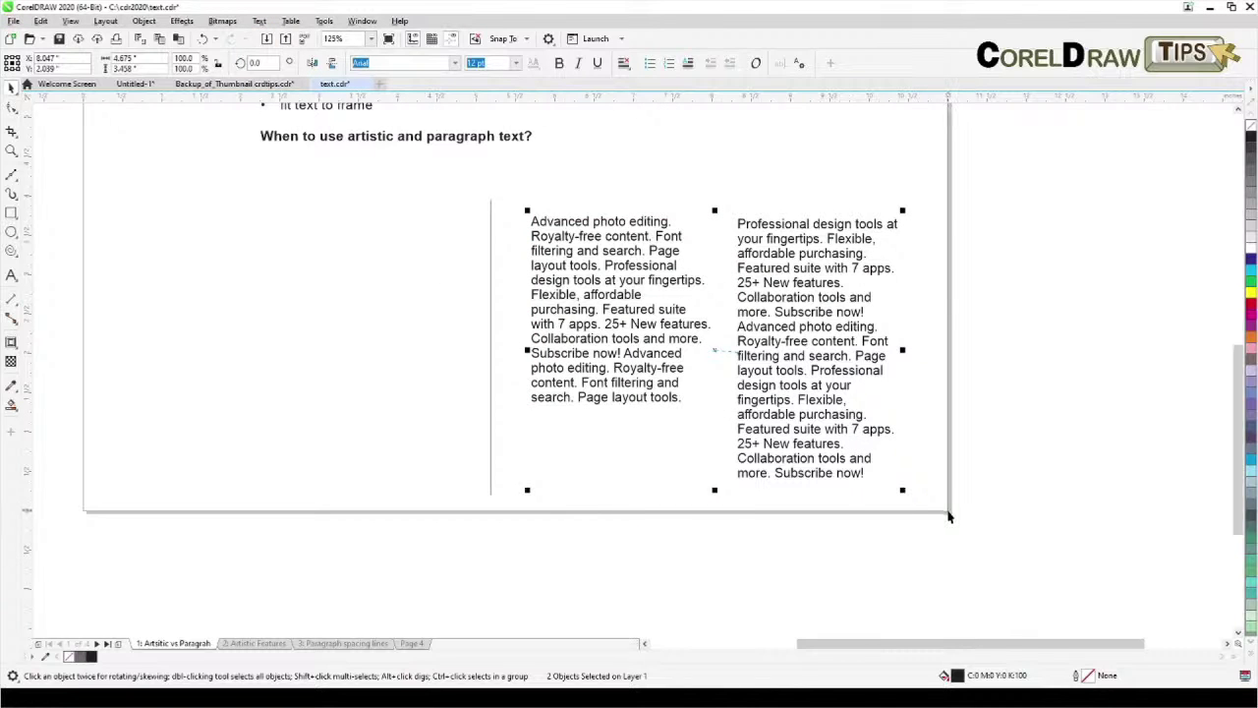
Step: Swap the positions of the two linked text frames so the "Professional design tools" frame sits before the "Advanced photo editing" frame
click(1023, 506)
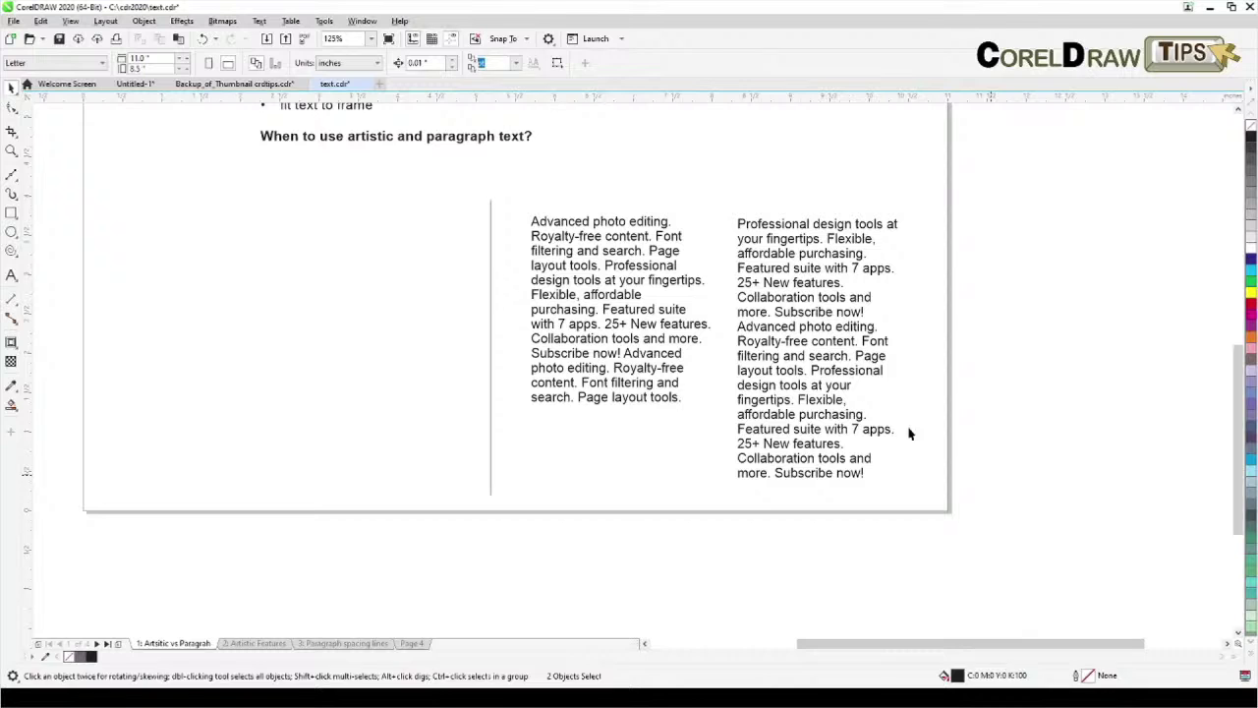
click(780, 331)
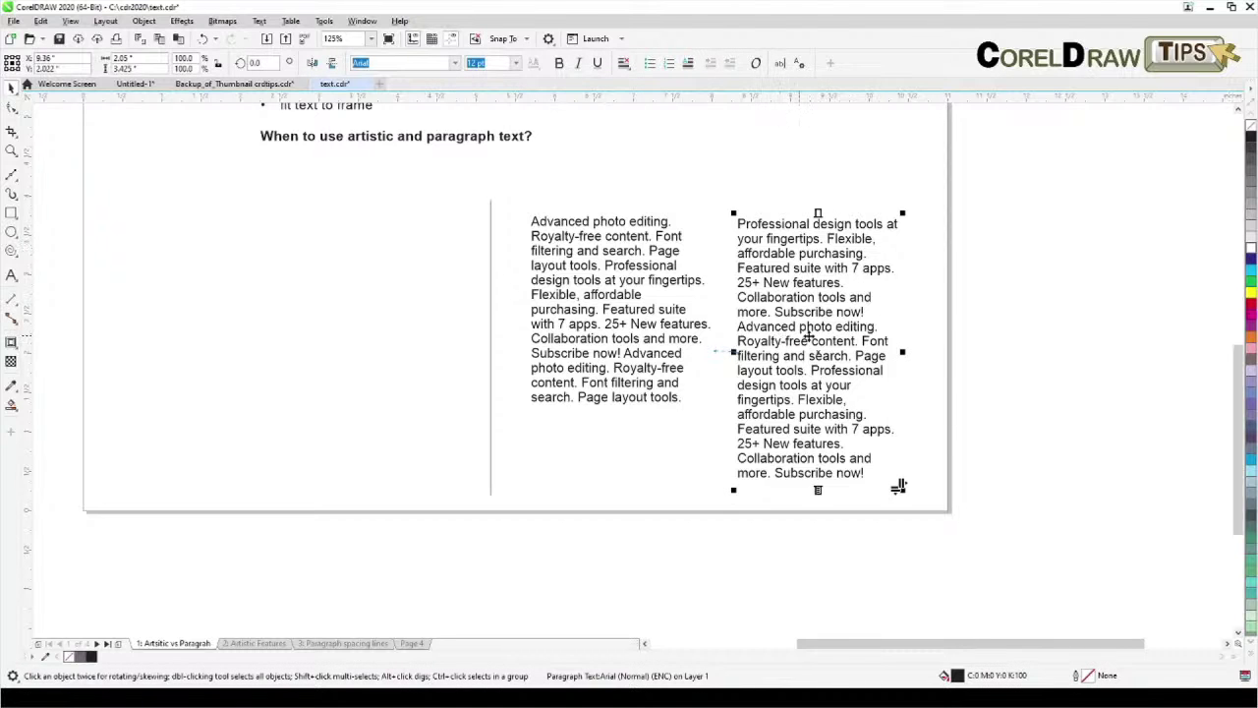
drag(812, 337, 358, 337)
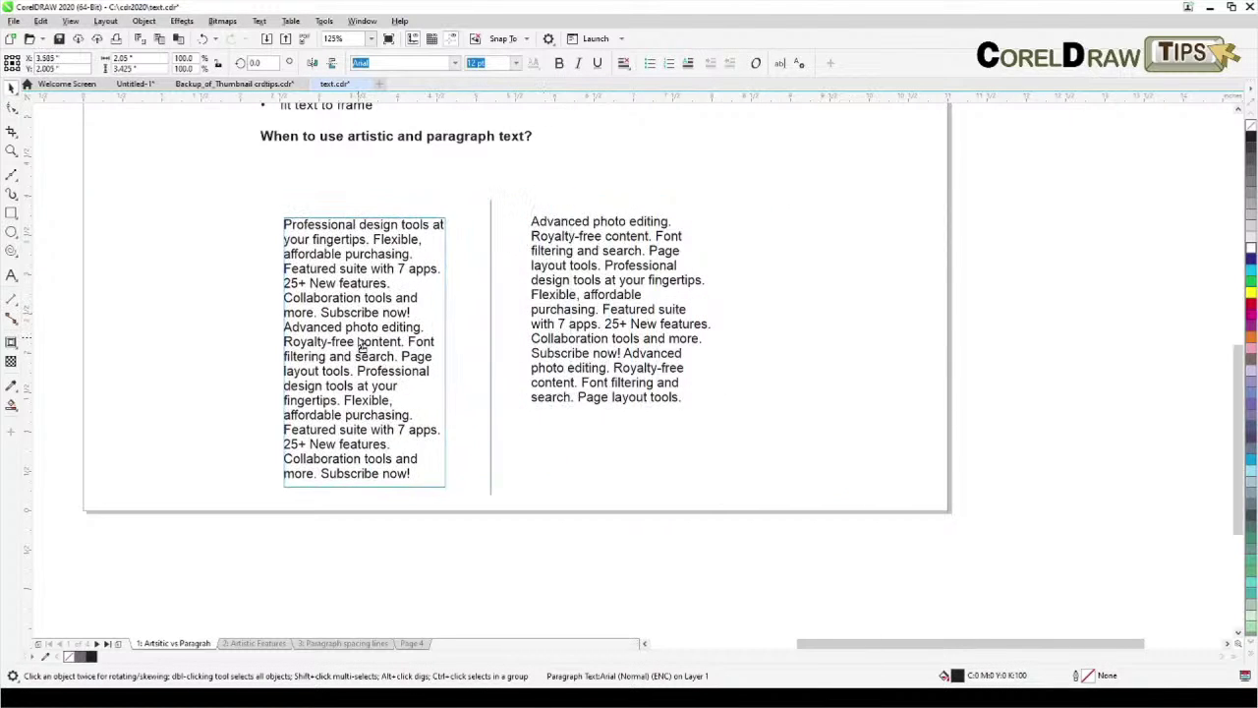
drag(623, 360, 826, 356)
drag(300, 391, 586, 374)
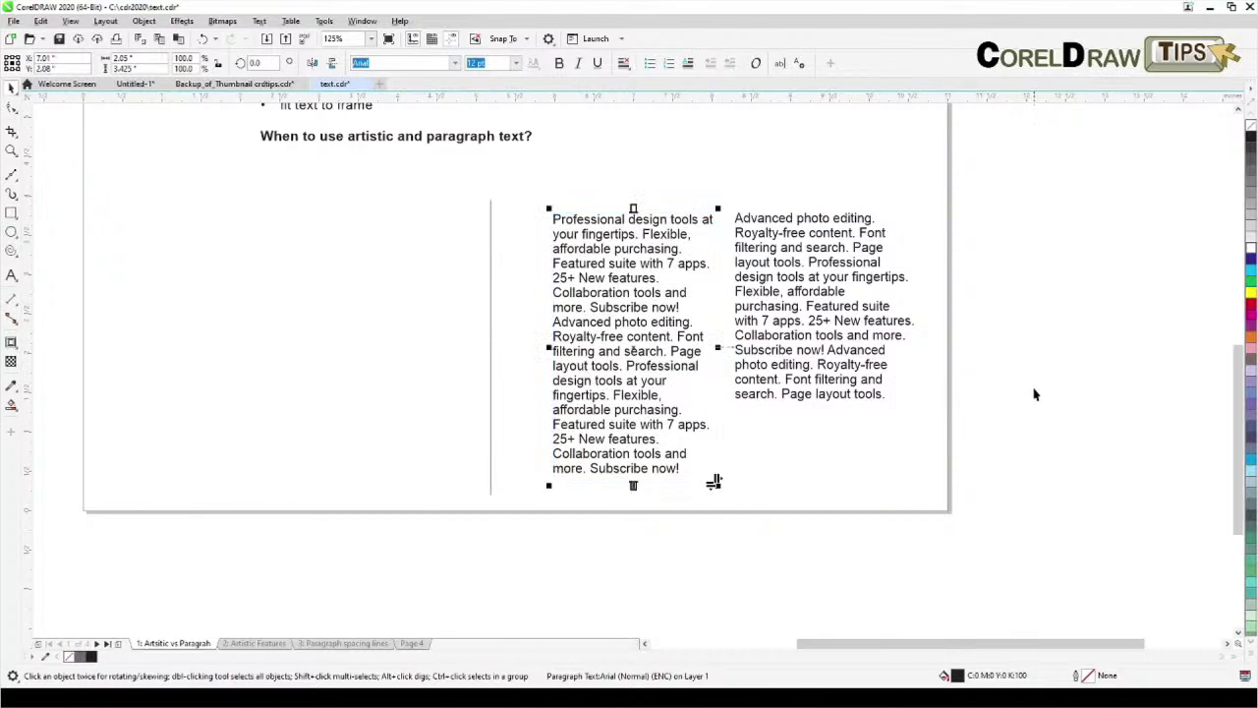
click(964, 455)
click(649, 413)
click(989, 443)
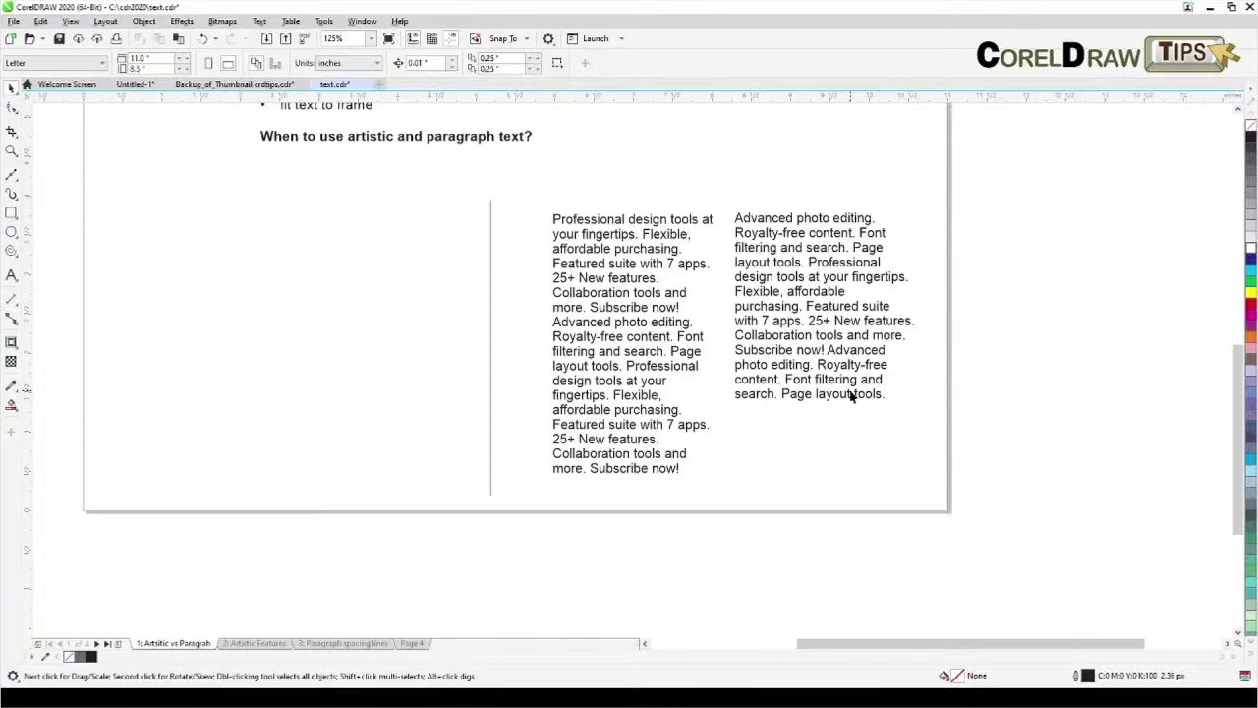
Step: Examine the final entries of the feature list and the "When to use artistic and paragraph text?" heading
scroll(587, 443, down, 2)
scroll(604, 384, up, 2)
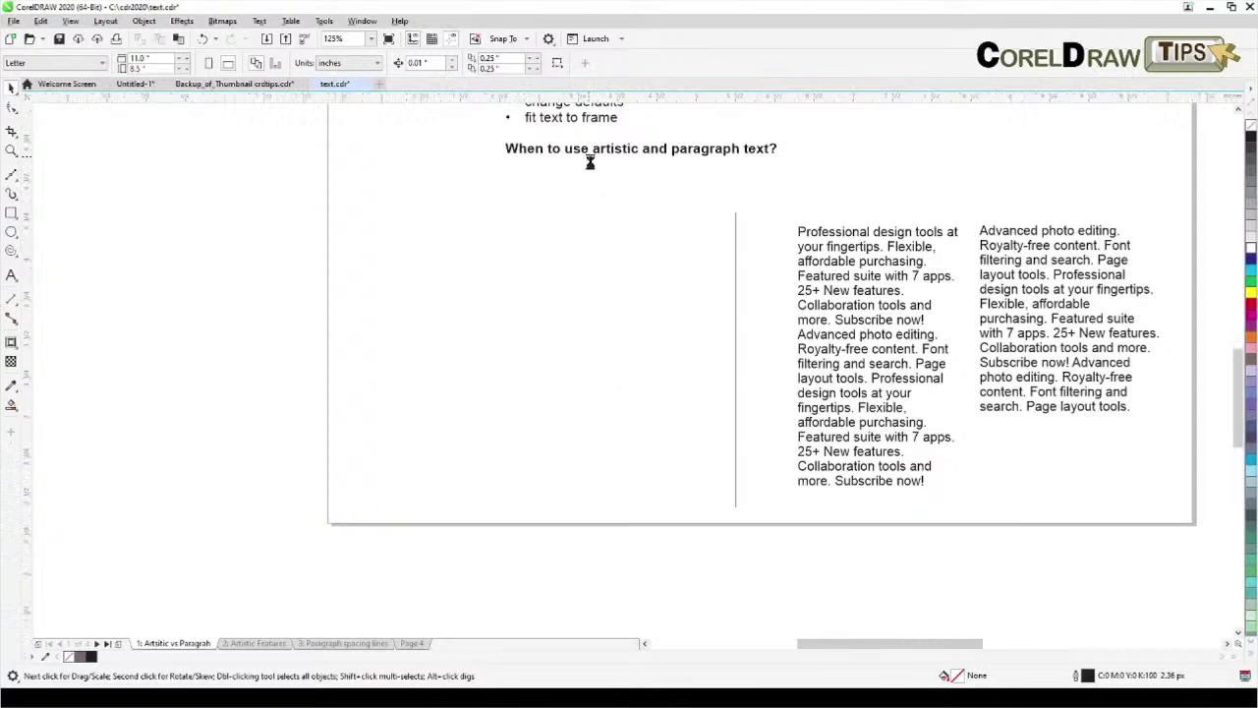
scroll(590, 162, up, 2)
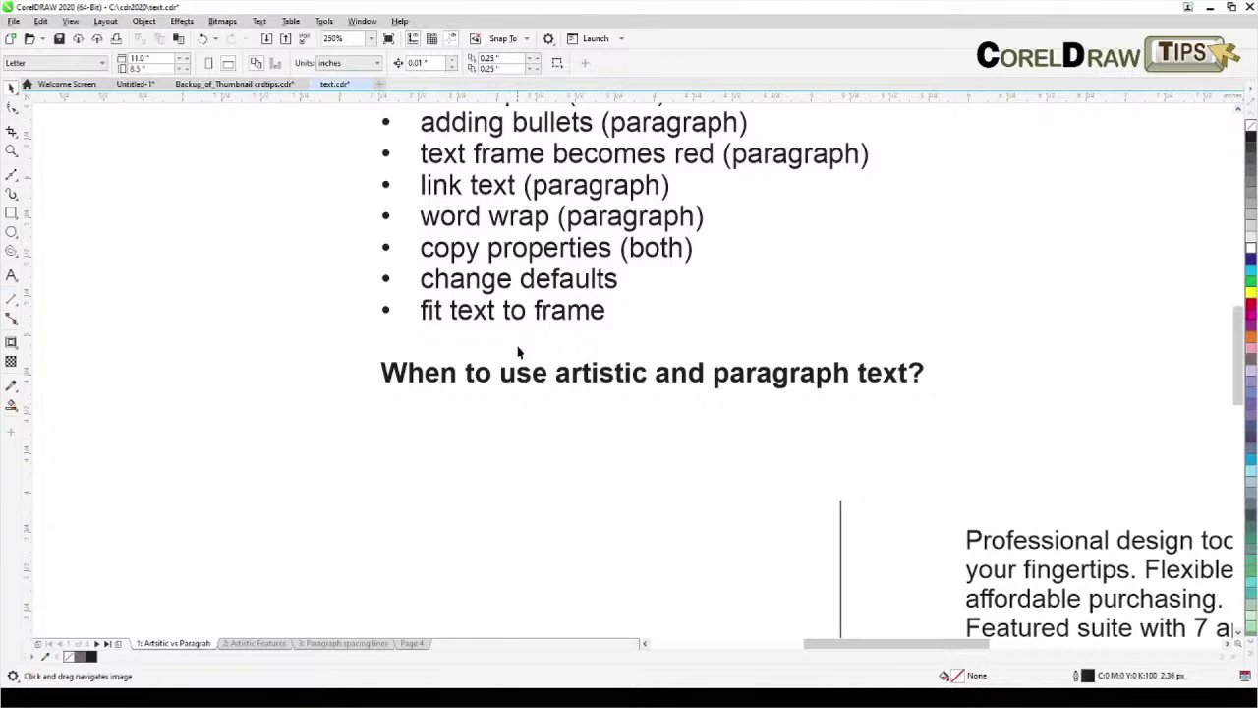
drag(516, 372, 488, 438)
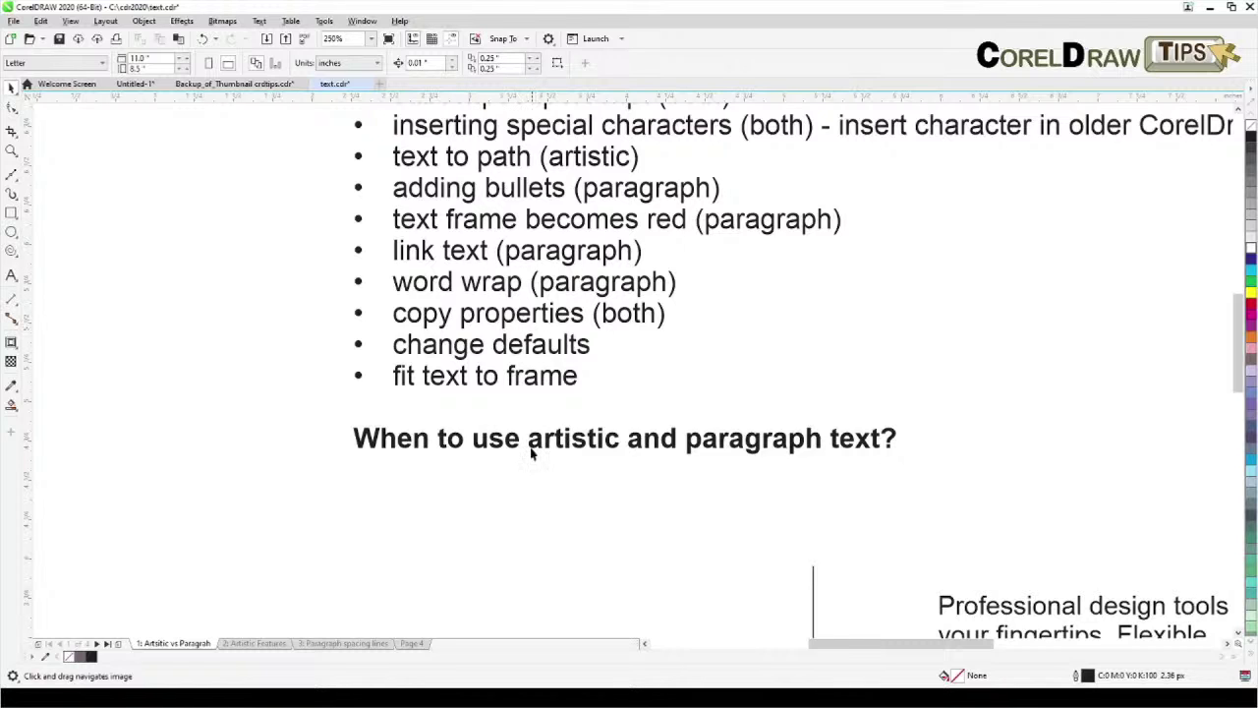
scroll(529, 484, down, 2)
drag(534, 416, 556, 269)
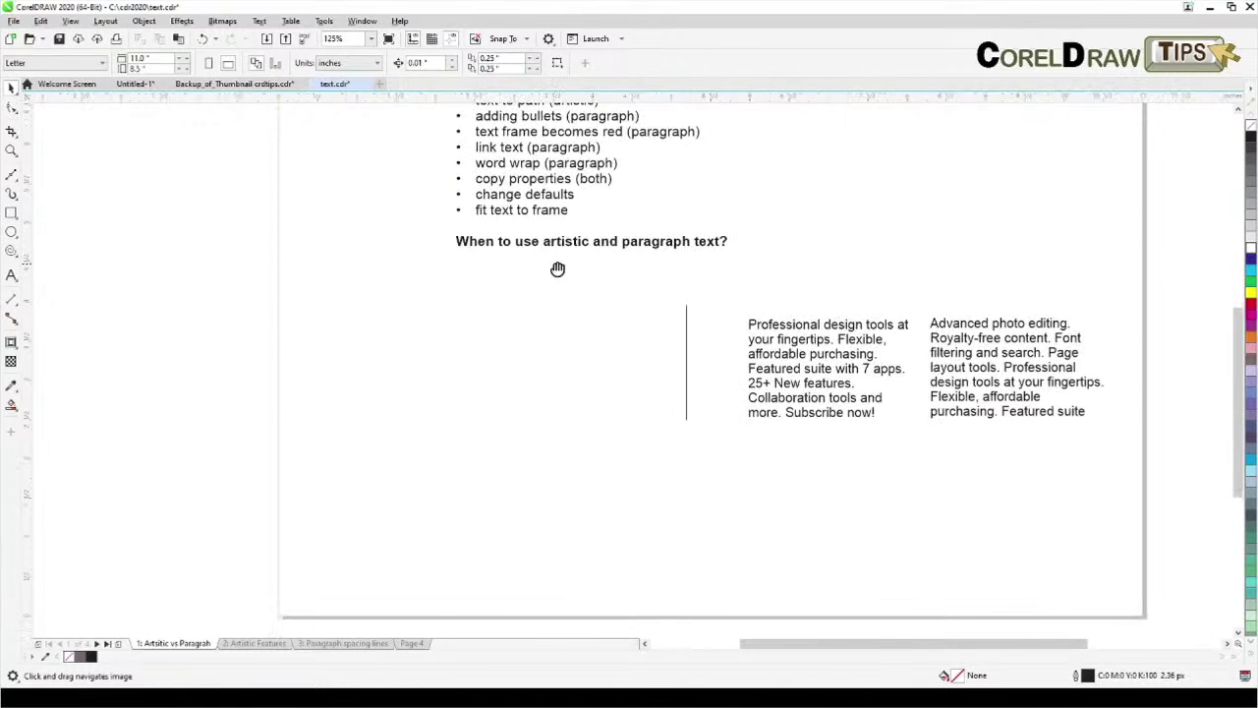
drag(531, 375, 563, 356)
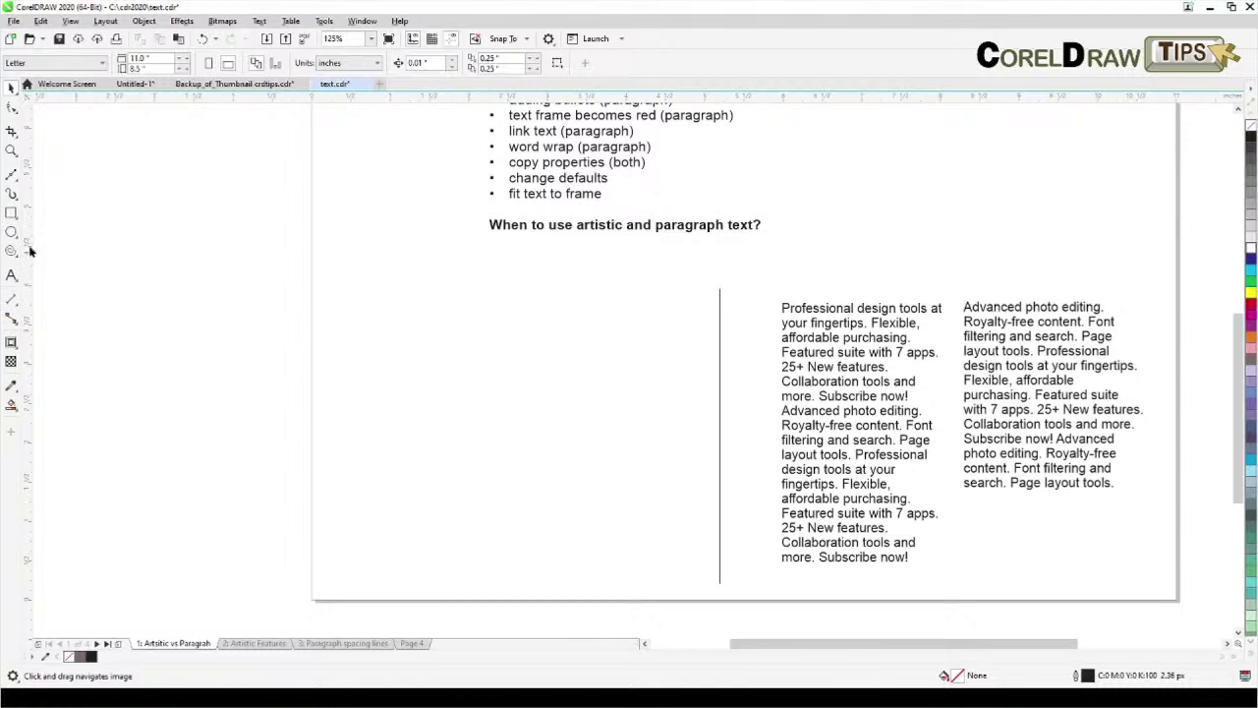
click(11, 276)
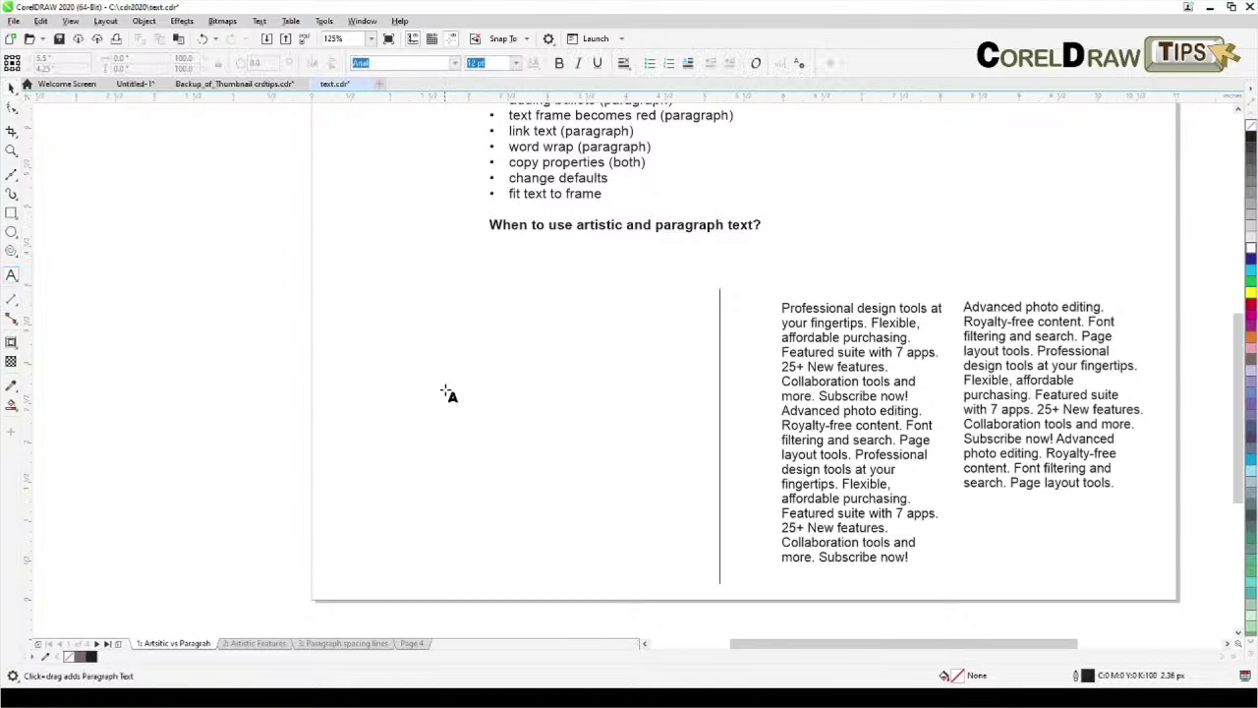
click(381, 325)
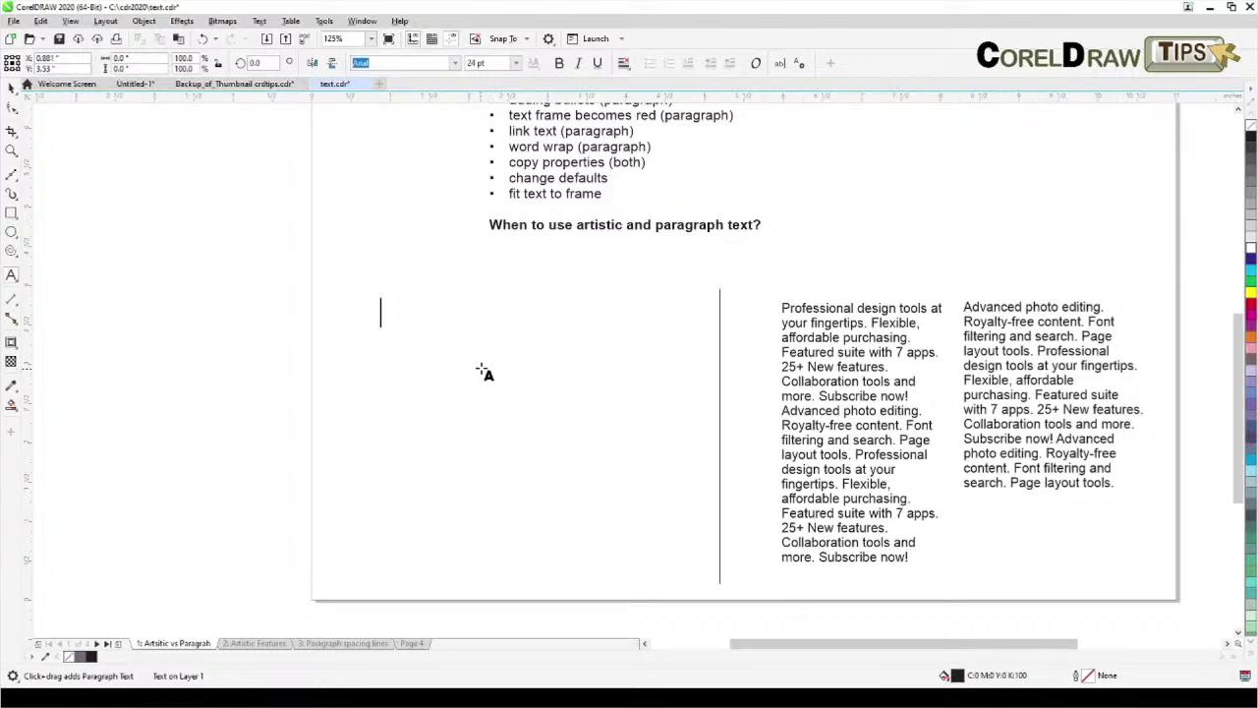
click(9, 89)
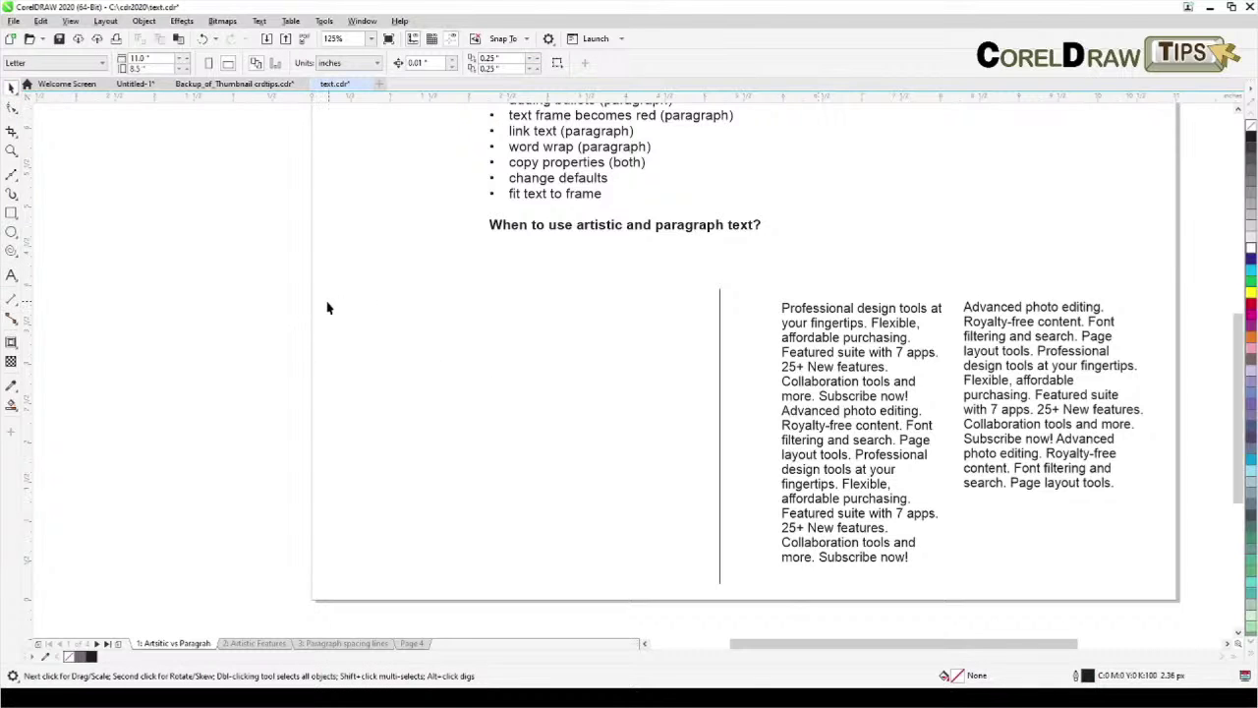
Step: Create a paragraph text frame about 2.33 by 2.67 inches in the page's empty lower-left area and paste the "Professional design tools" paragraph
click(12, 276)
drag(361, 300, 548, 513)
key(ctrl+v)
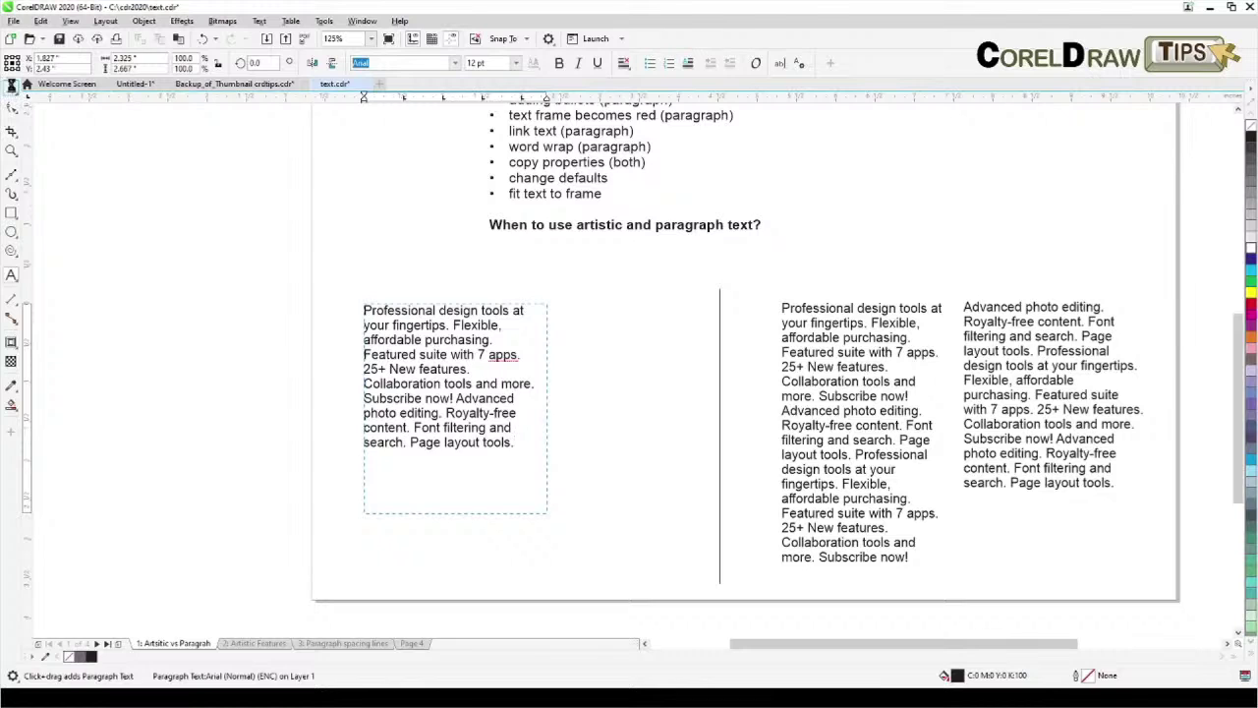
key(ctrl+space)
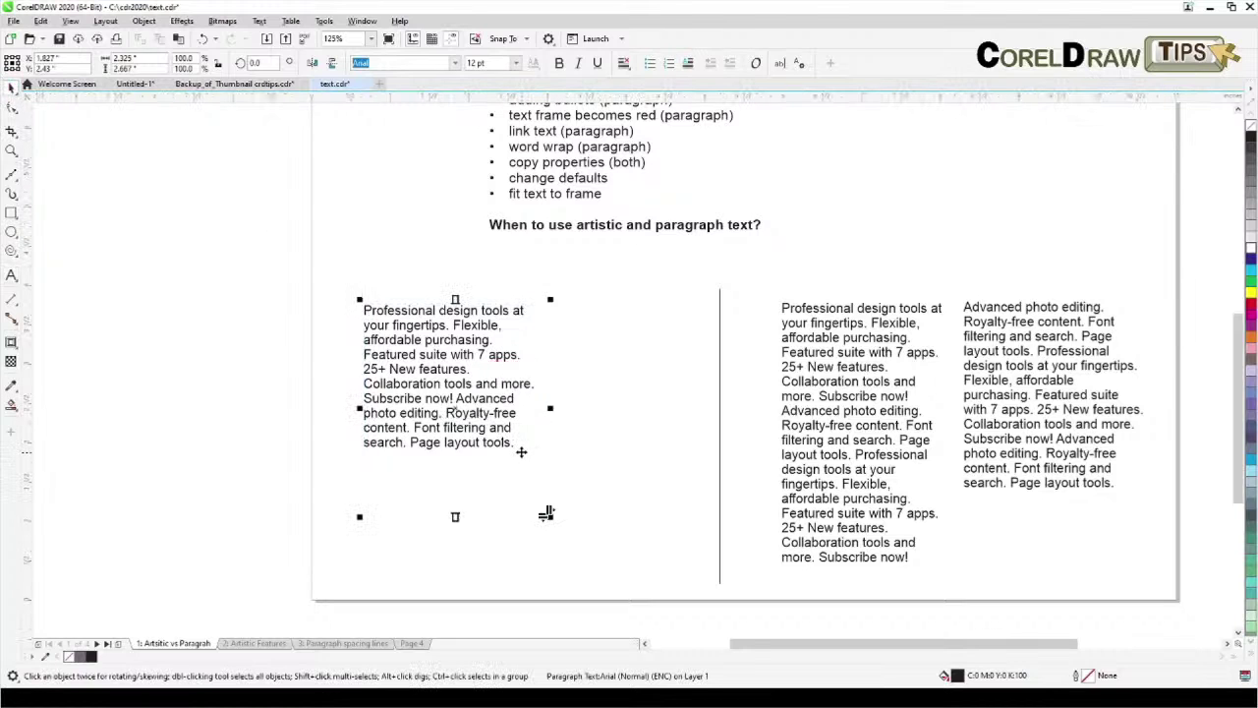
Step: Set the new paragraph frame's font to Arial Rounded MT Bold and deselect it
click(454, 63)
click(408, 204)
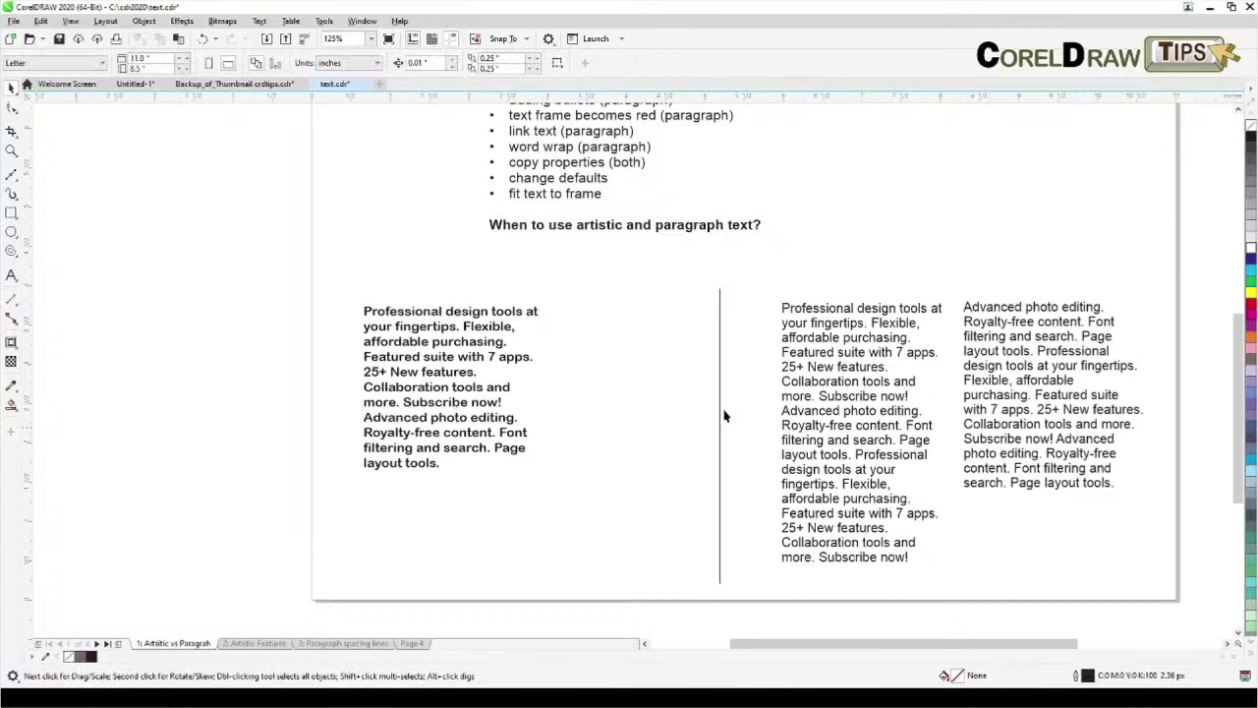
key(Escape)
Step: Copy only the text properties from the Arial Rounded MT Bold paragraph onto both linked text frames
click(880, 403)
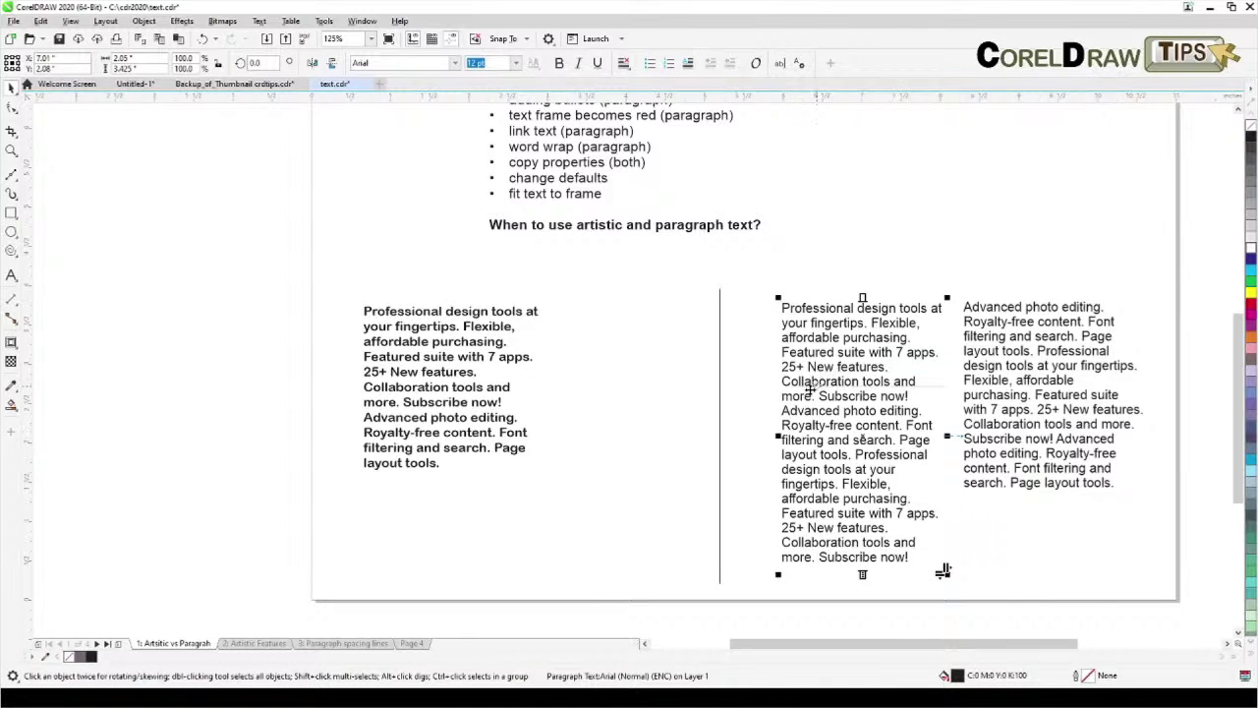
shift+click(996, 354)
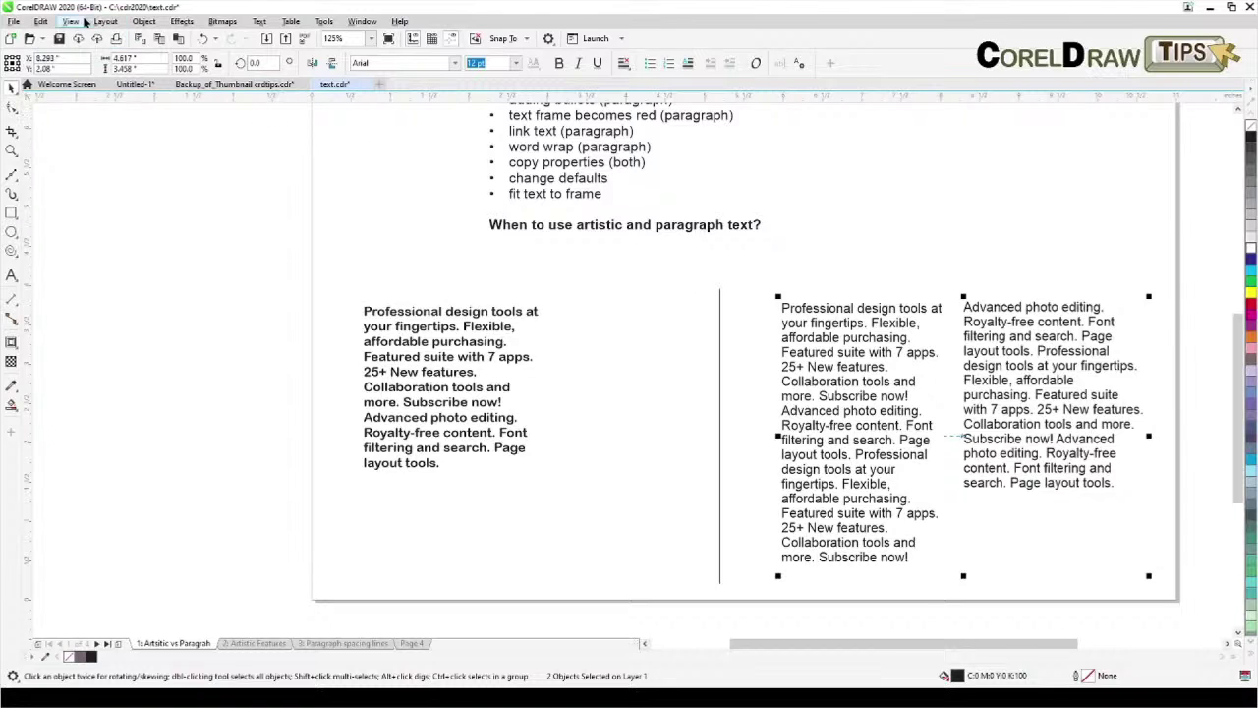
click(40, 20)
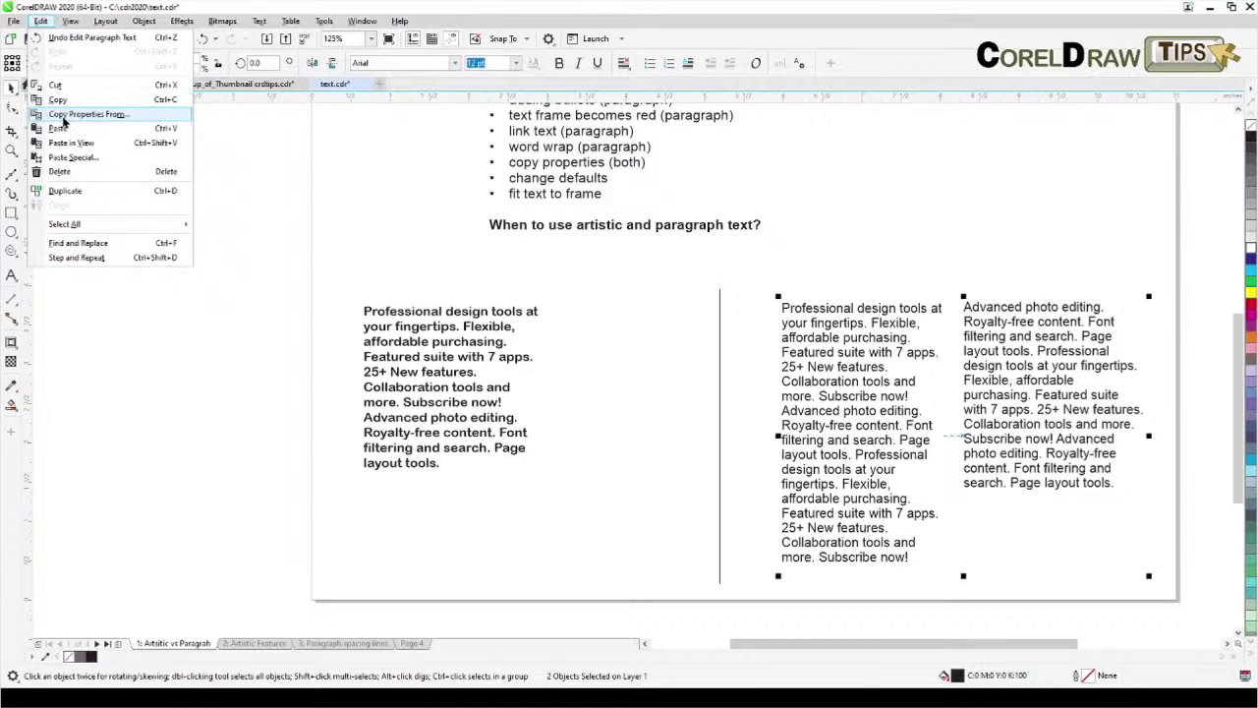
click(86, 114)
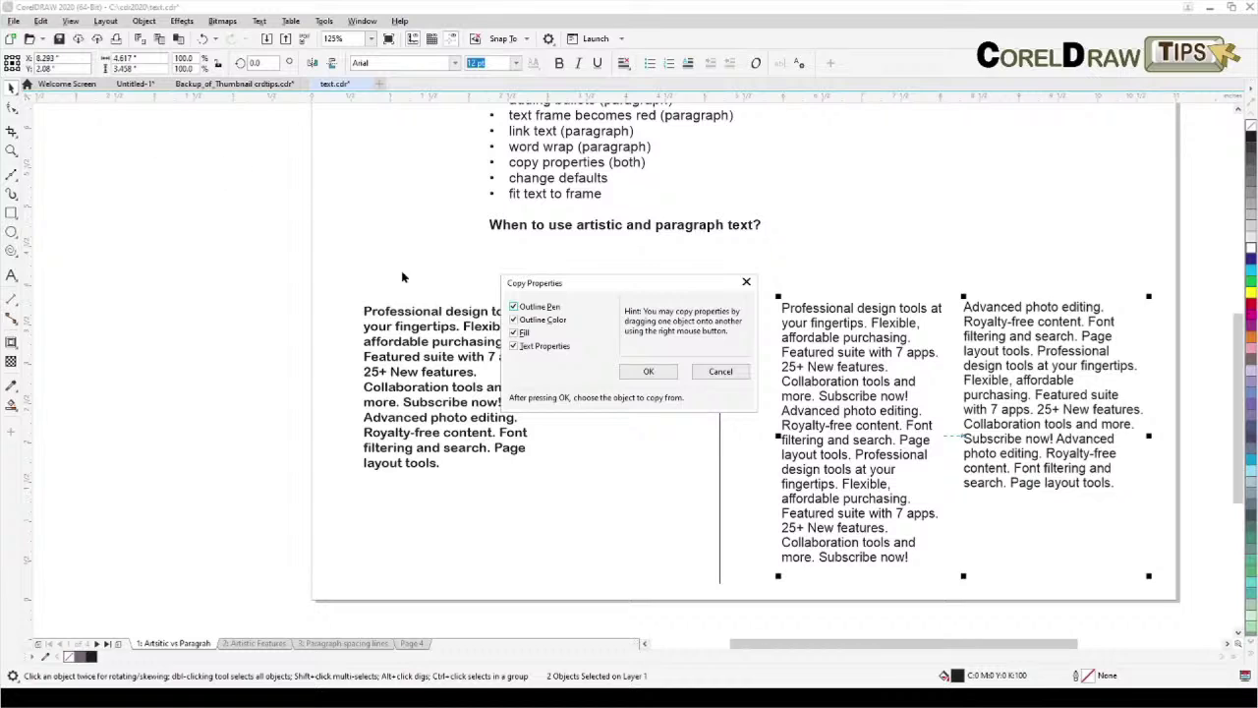
click(513, 334)
click(516, 320)
drag(615, 284, 697, 233)
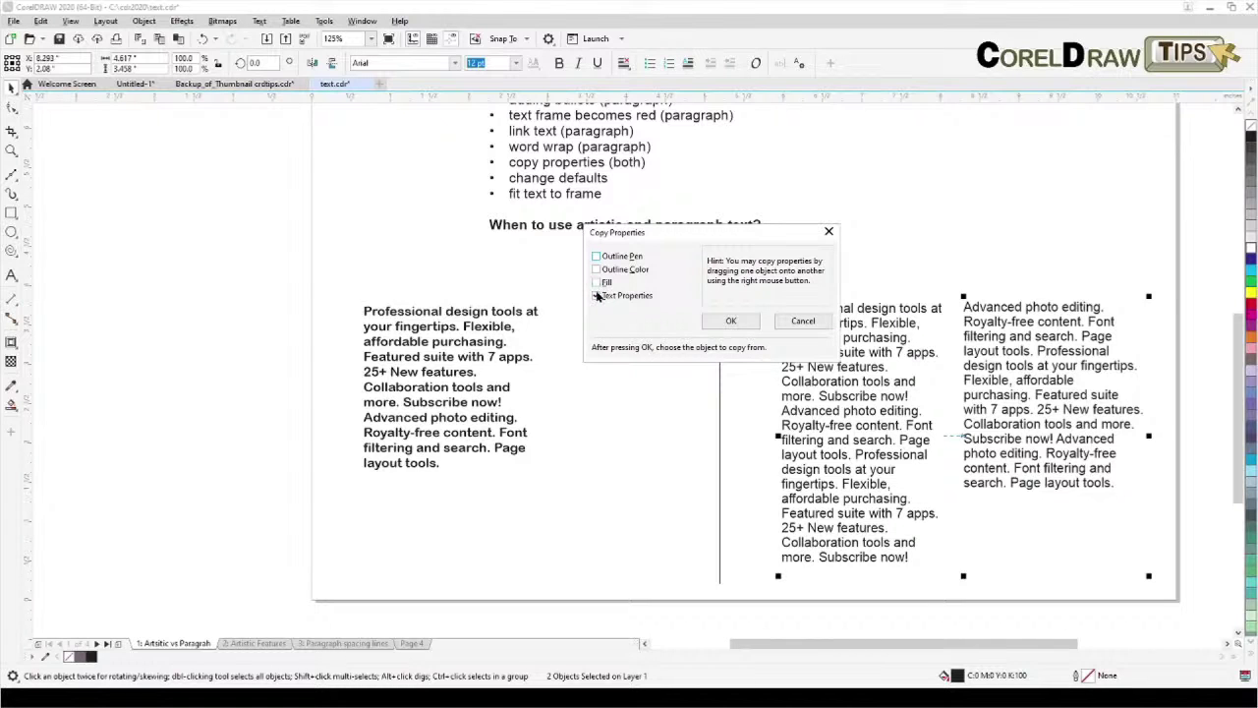
click(729, 323)
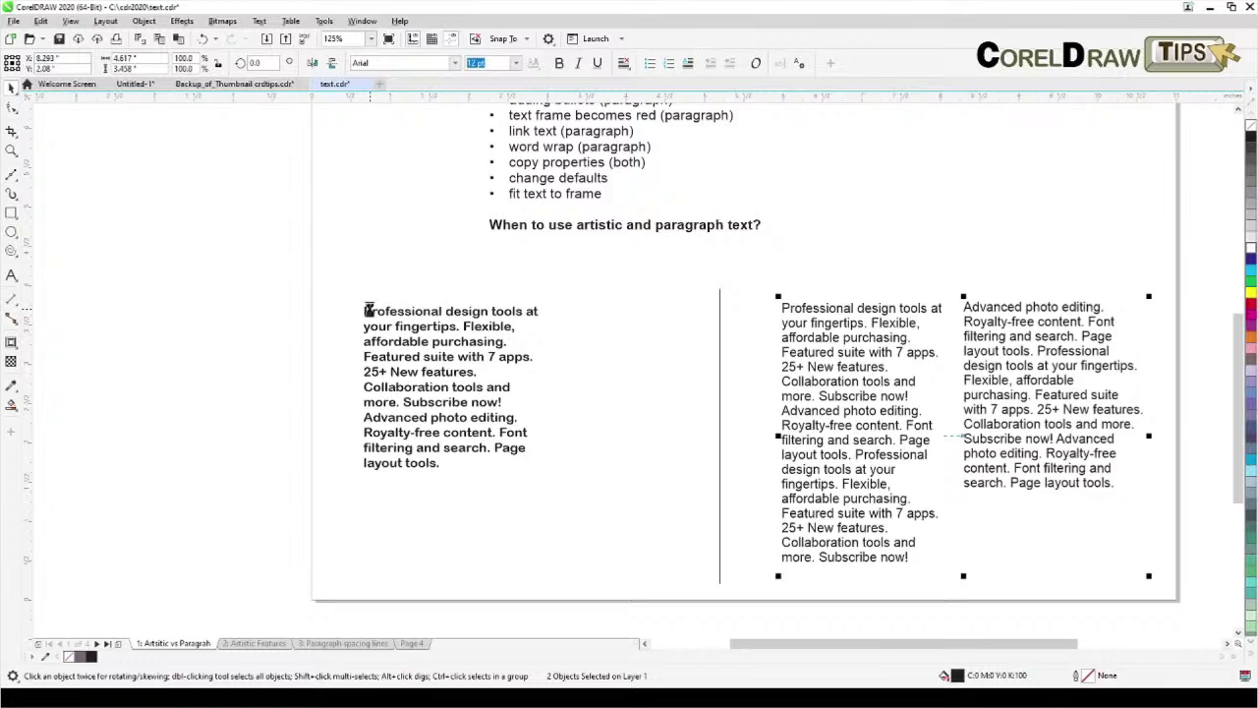
click(366, 311)
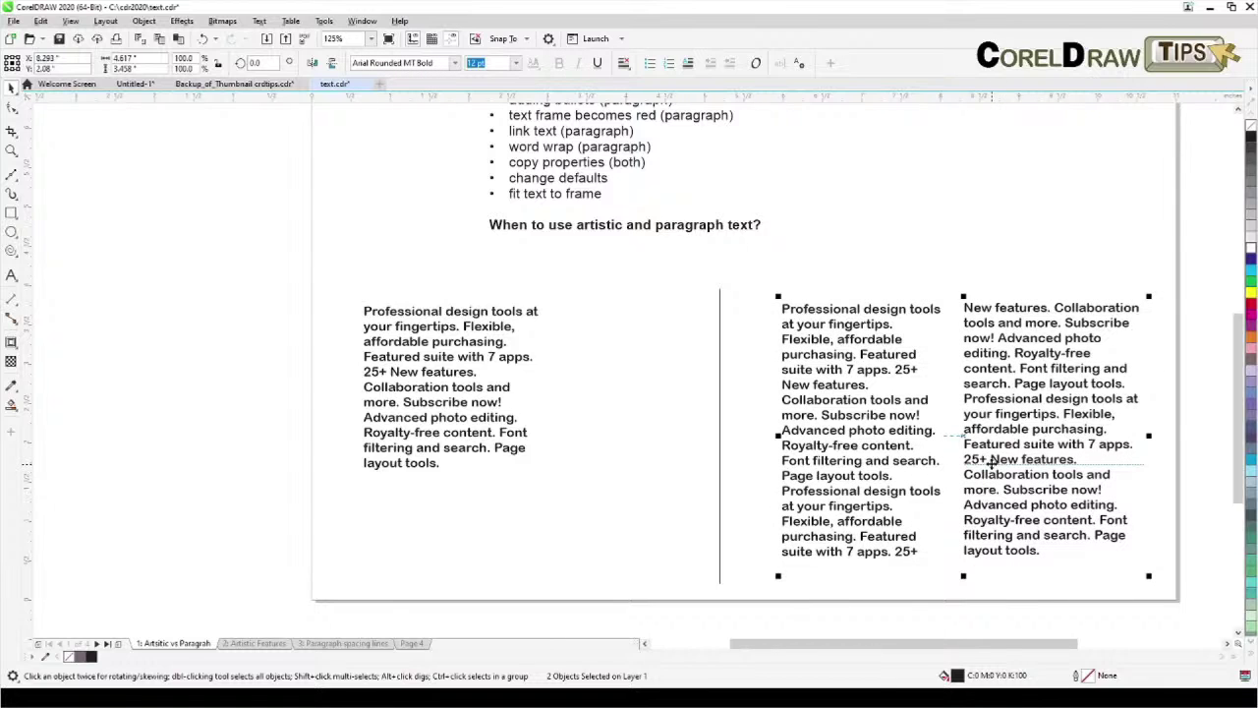
click(564, 525)
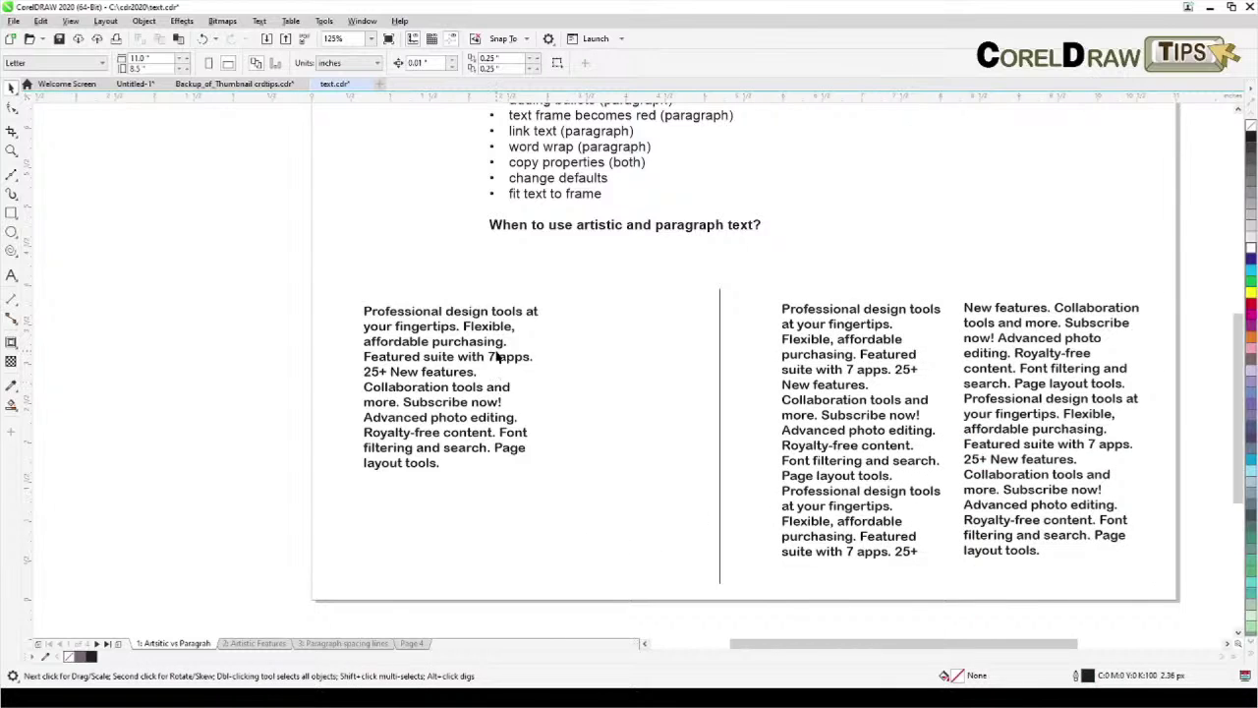
Step: Examine the feature list around the "copy properties (both)" and "change defaults" entries
drag(496, 357, 499, 402)
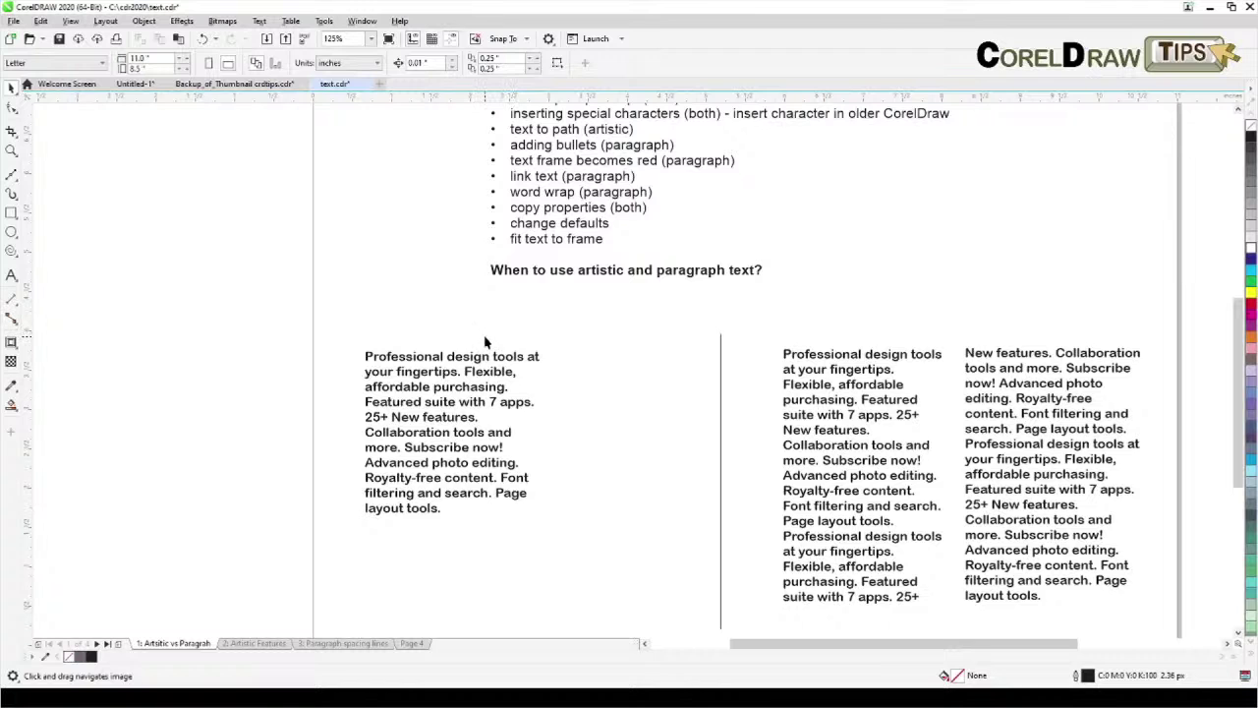
drag(485, 341, 487, 358)
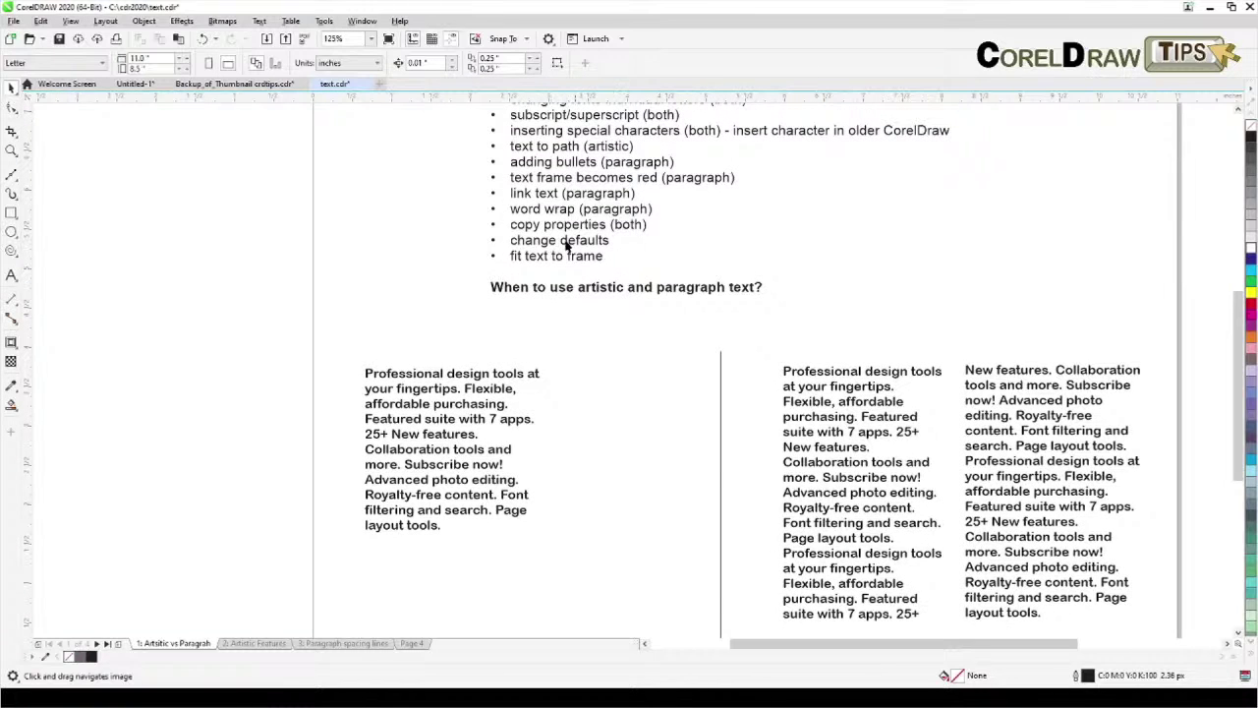
drag(577, 456, 583, 479)
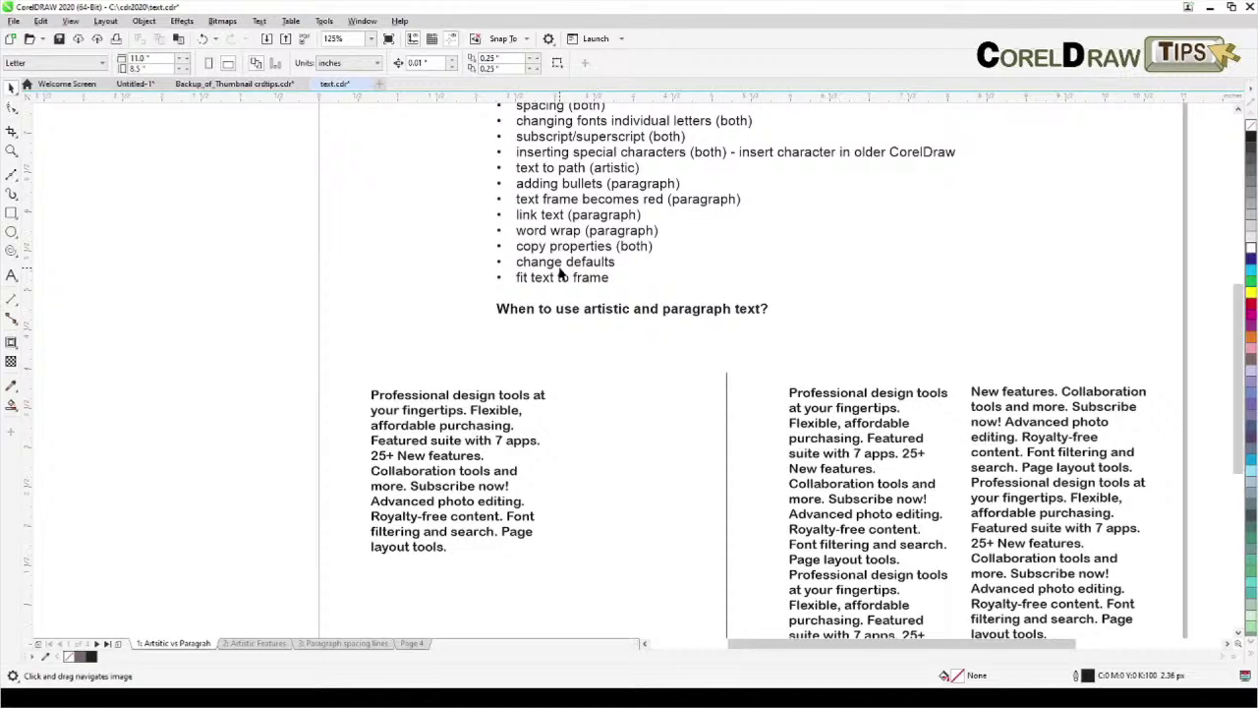
scroll(561, 273, down, 3)
scroll(560, 285, up, 3)
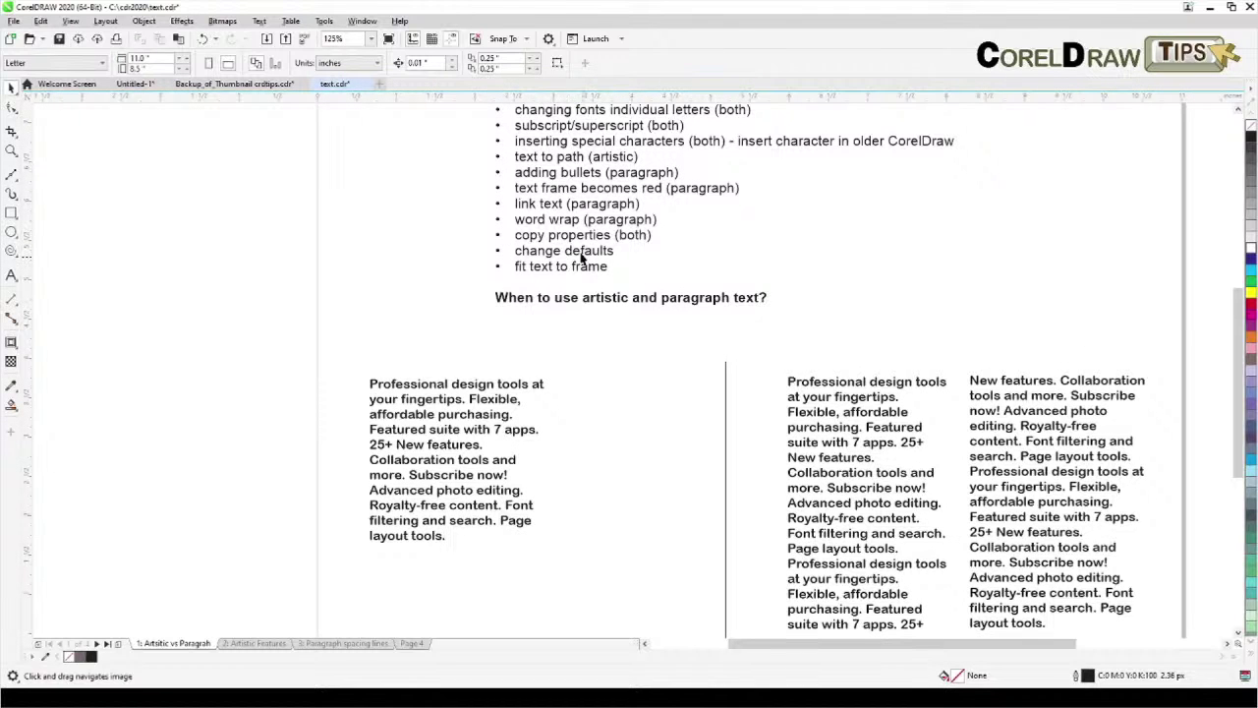
click(580, 257)
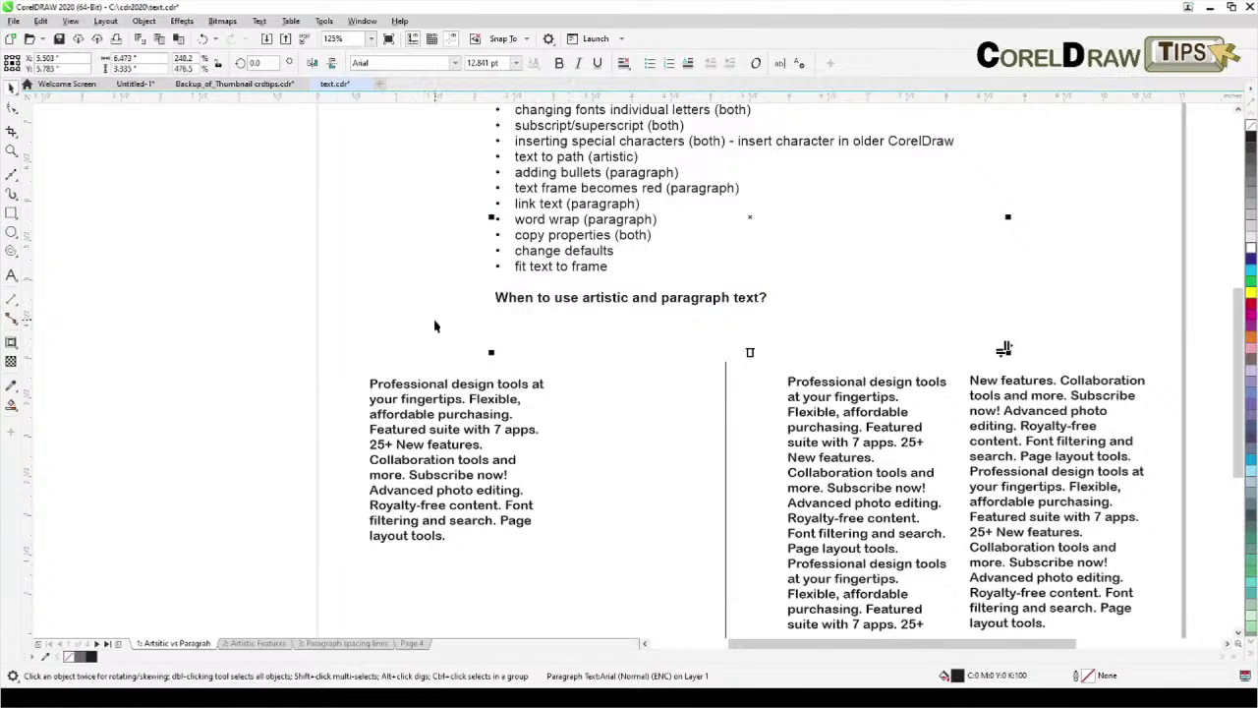
Step: Create a new one-page Letter document, 8.5 by 11 inches, in CMYK at 300 dpi
scroll(435, 325, down, 3)
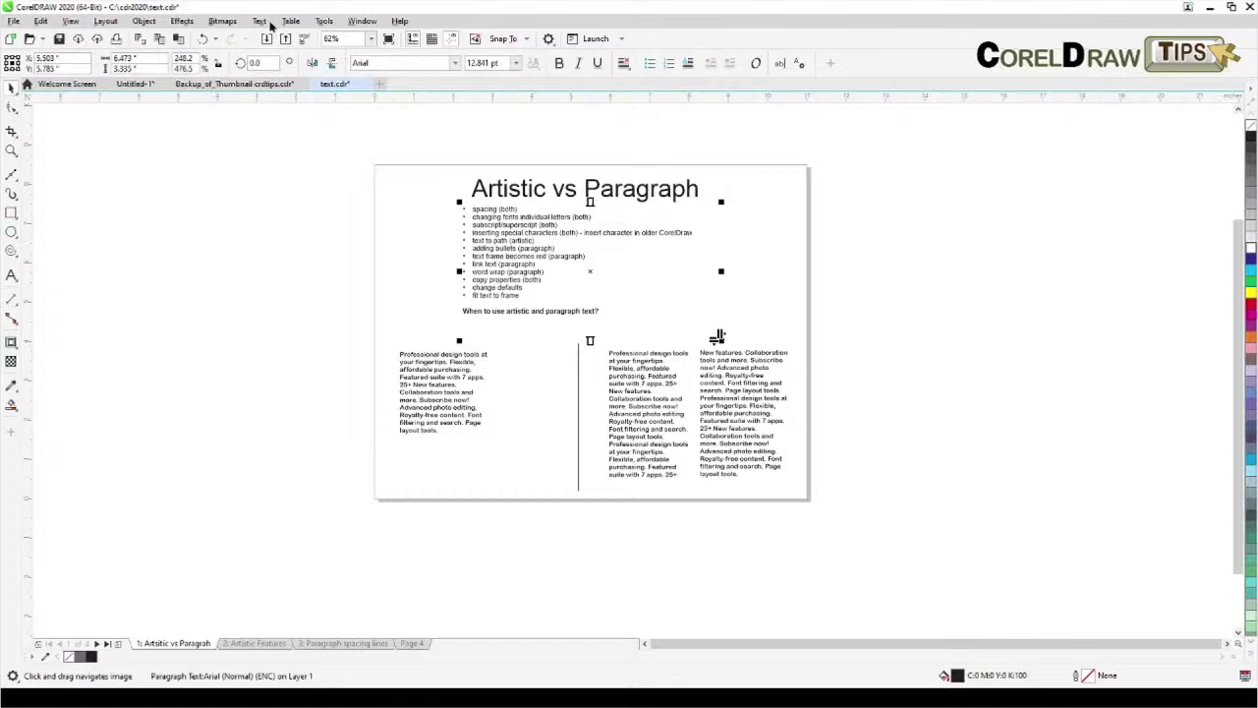
click(379, 85)
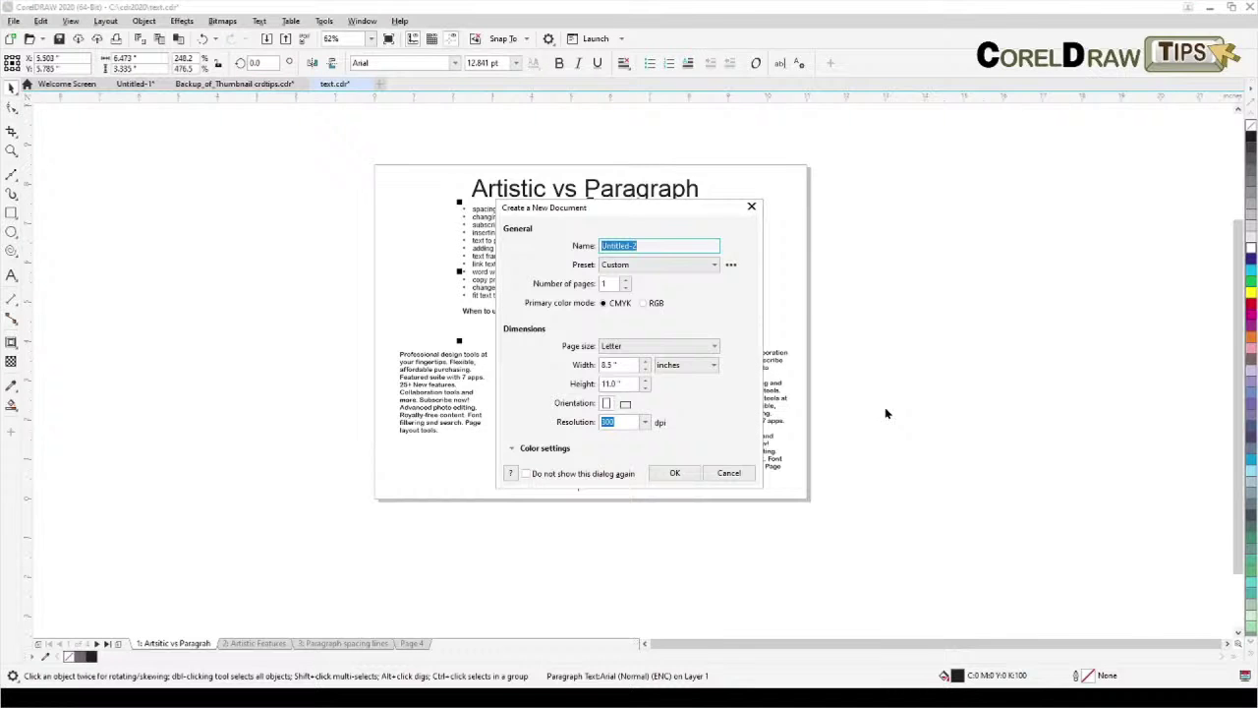
click(675, 474)
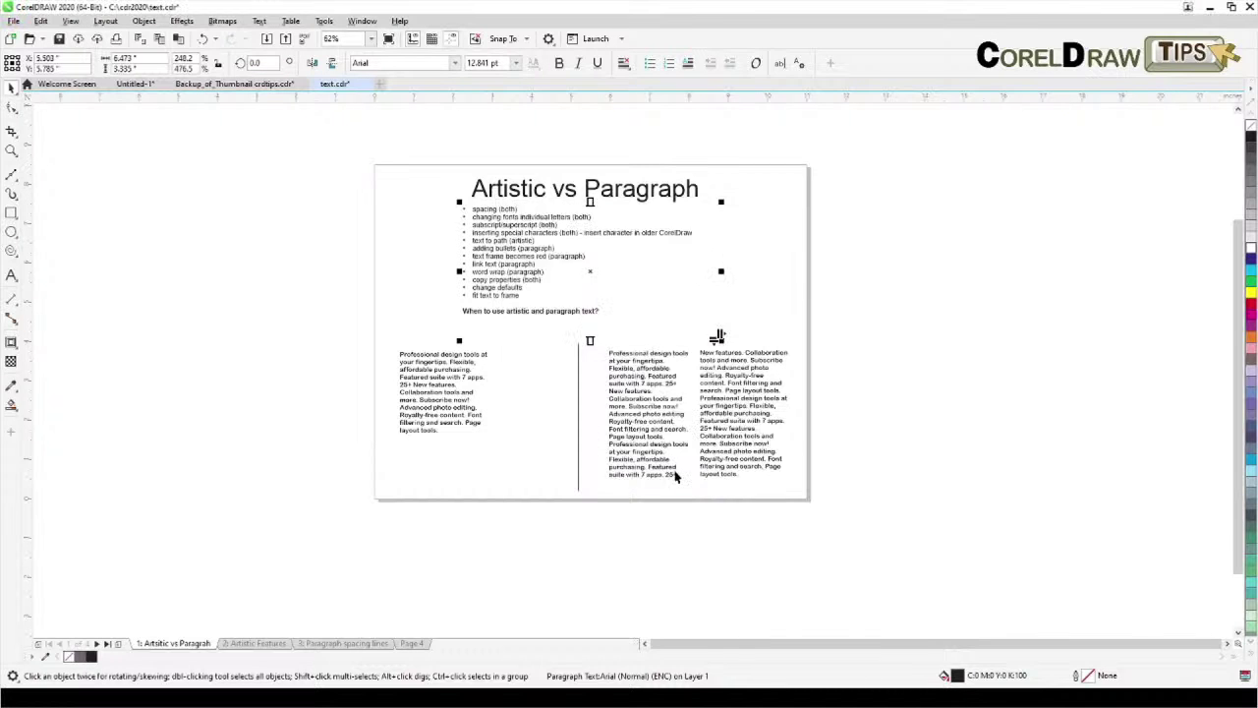
Step: Create a paragraph text frame about 4.85 by 6.41 inches on the blank page and paste the "Professional design tools" paragraph
click(11, 277)
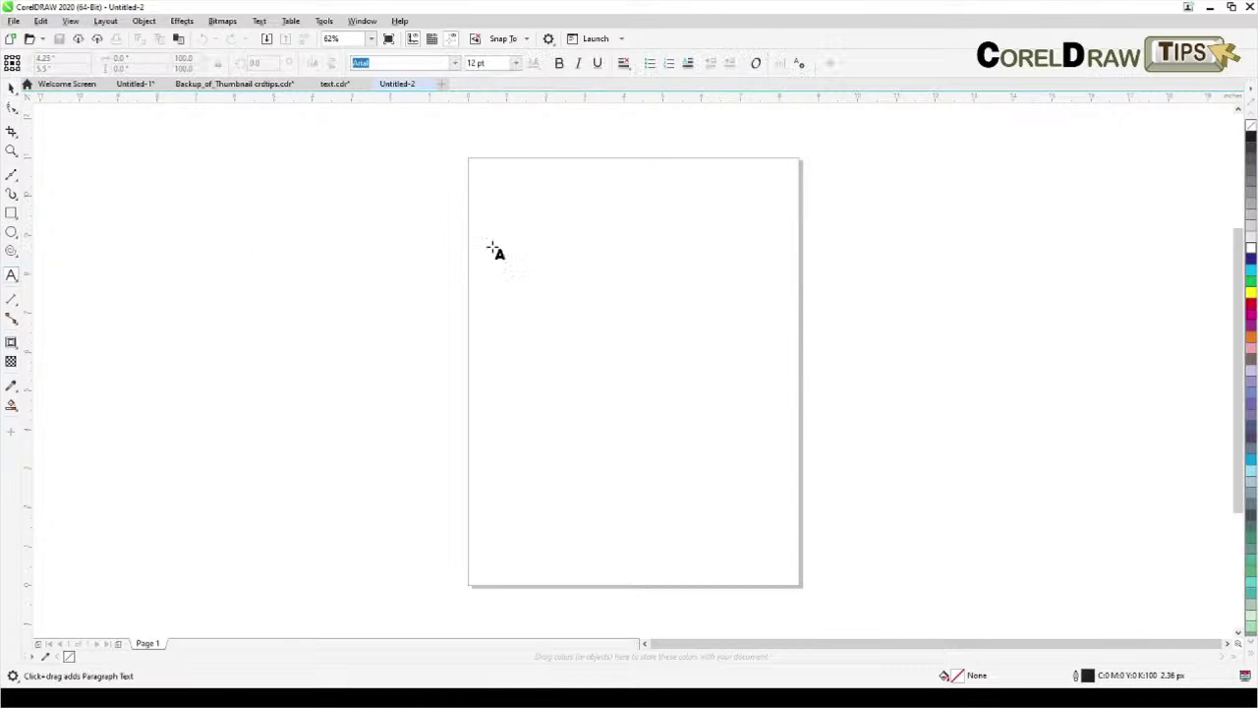
drag(514, 225, 702, 475)
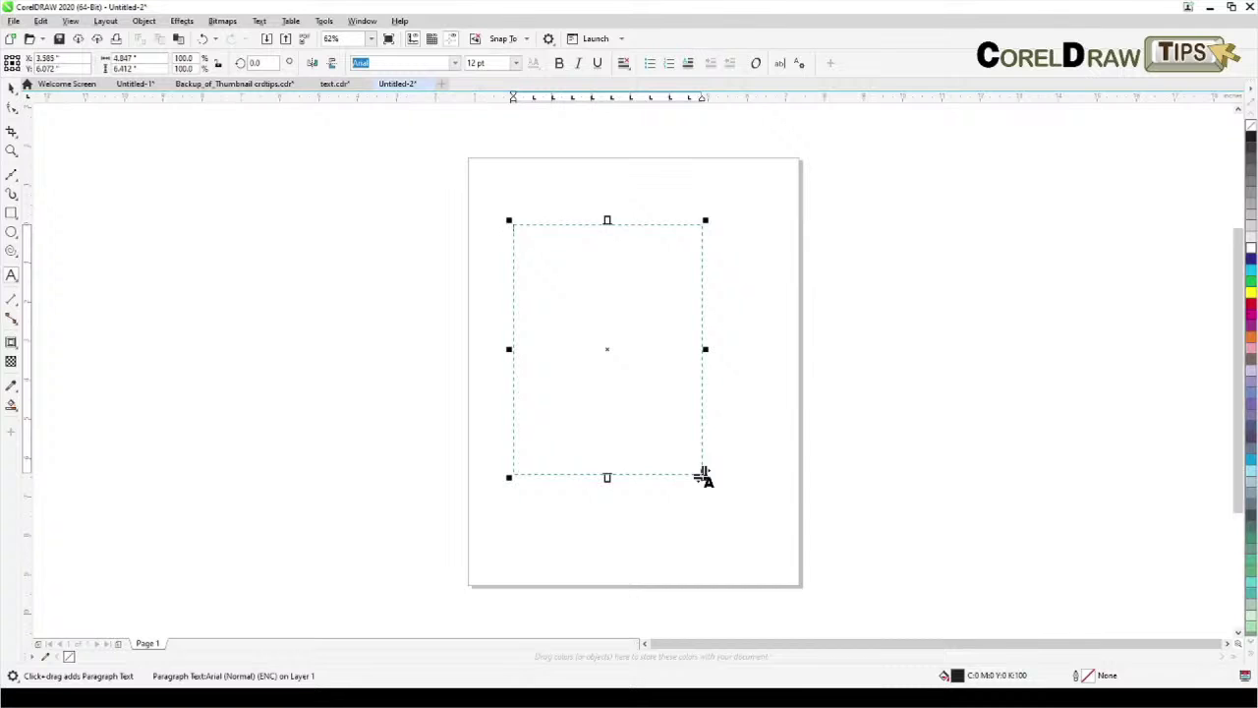
key(ctrl+v)
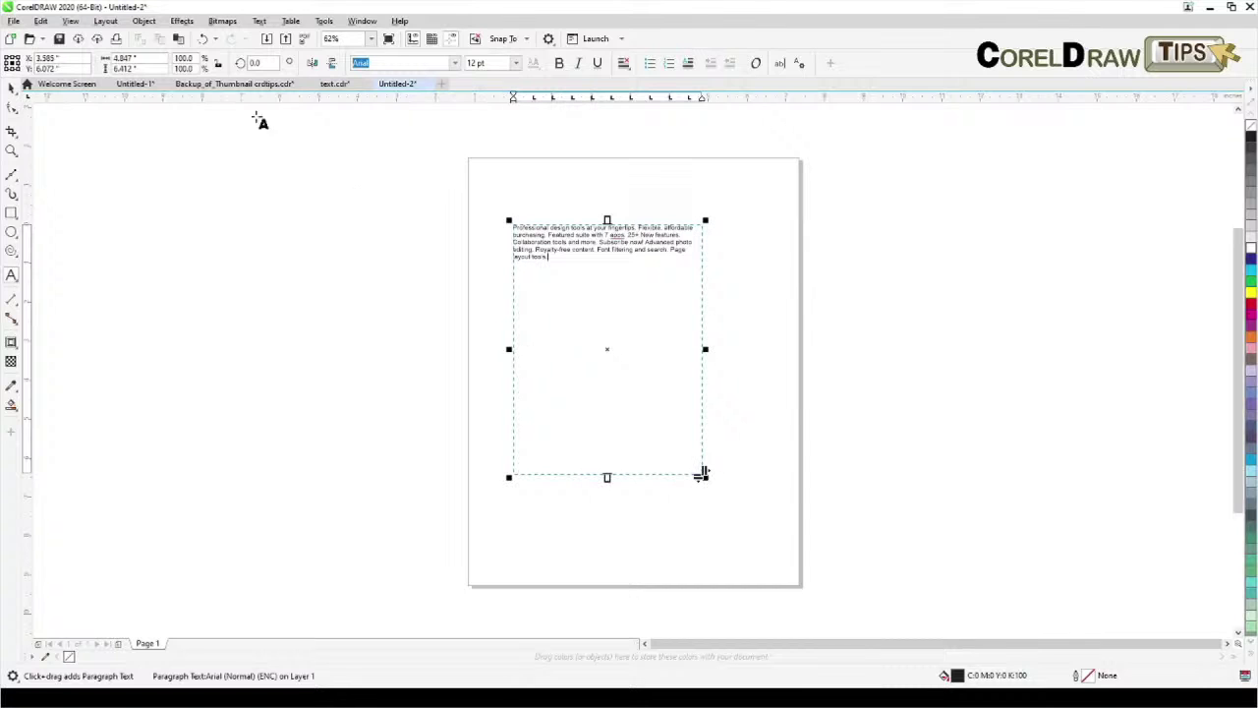
Step: Examine the font and size of the pasted "Professional design tools" paragraph, leaving nothing selected
click(11, 87)
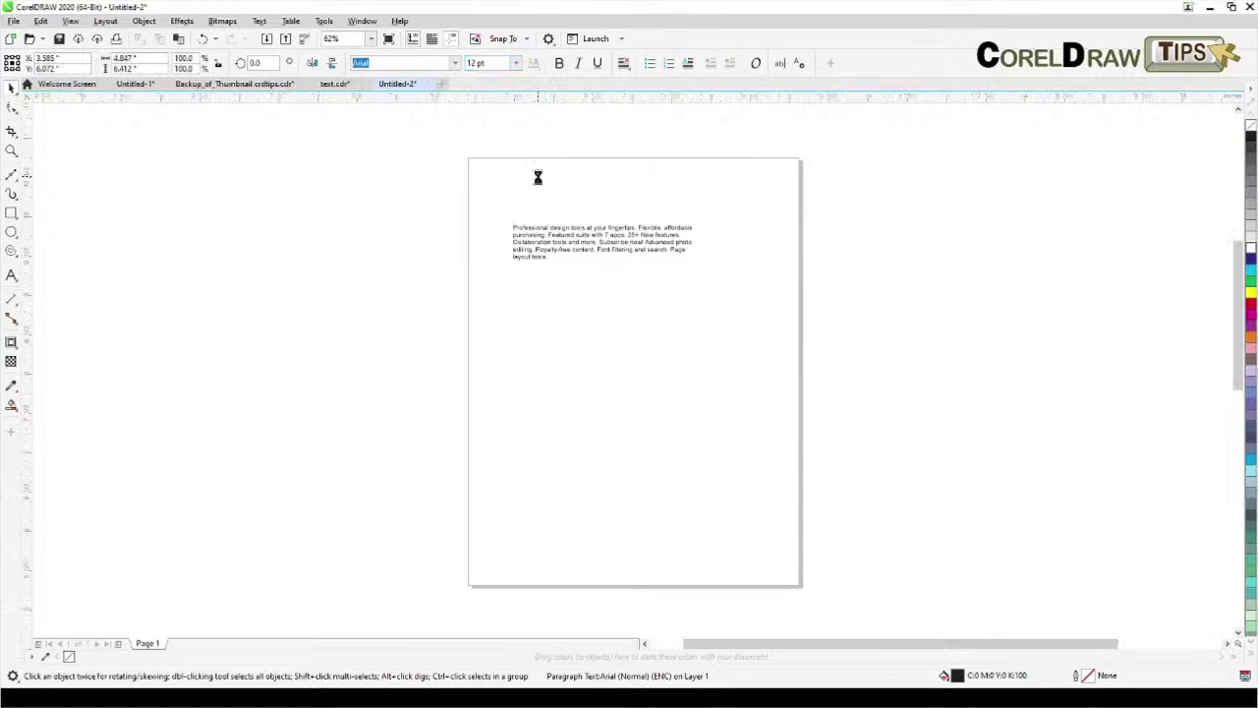
scroll(516, 235, up, 3)
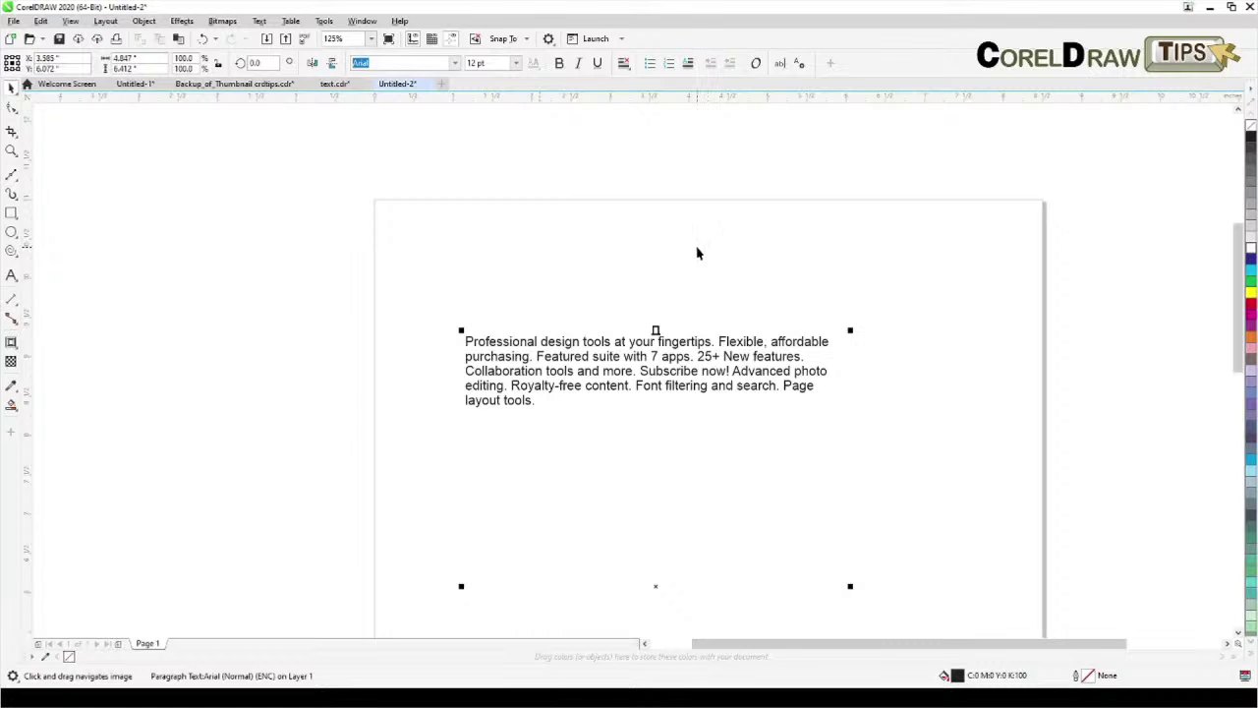
key(Escape)
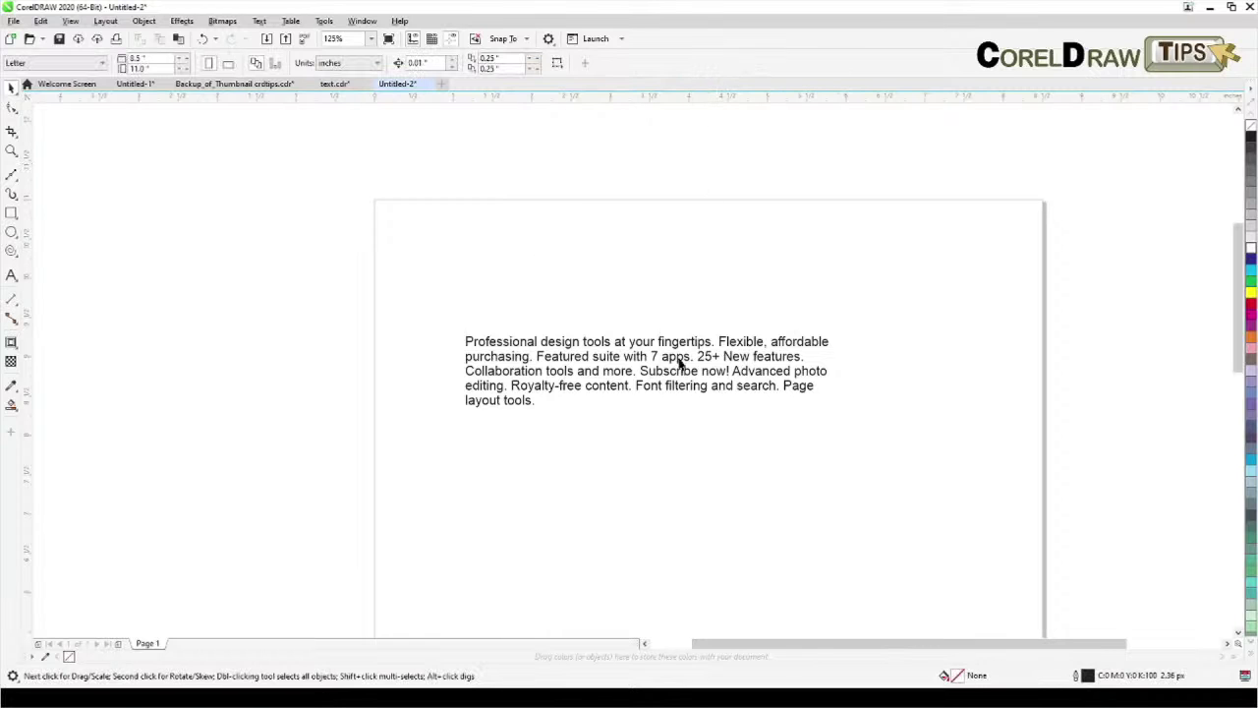
scroll(671, 413, down, 3)
drag(665, 413, 677, 346)
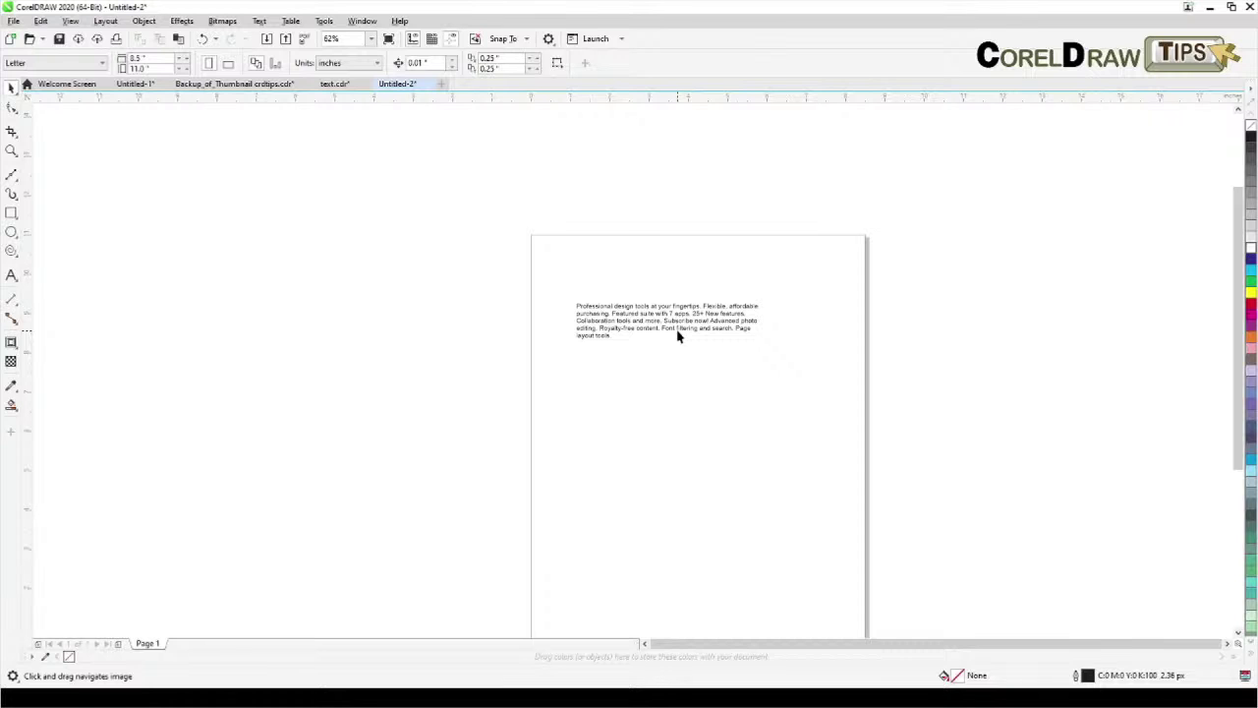
scroll(680, 330, up, 3)
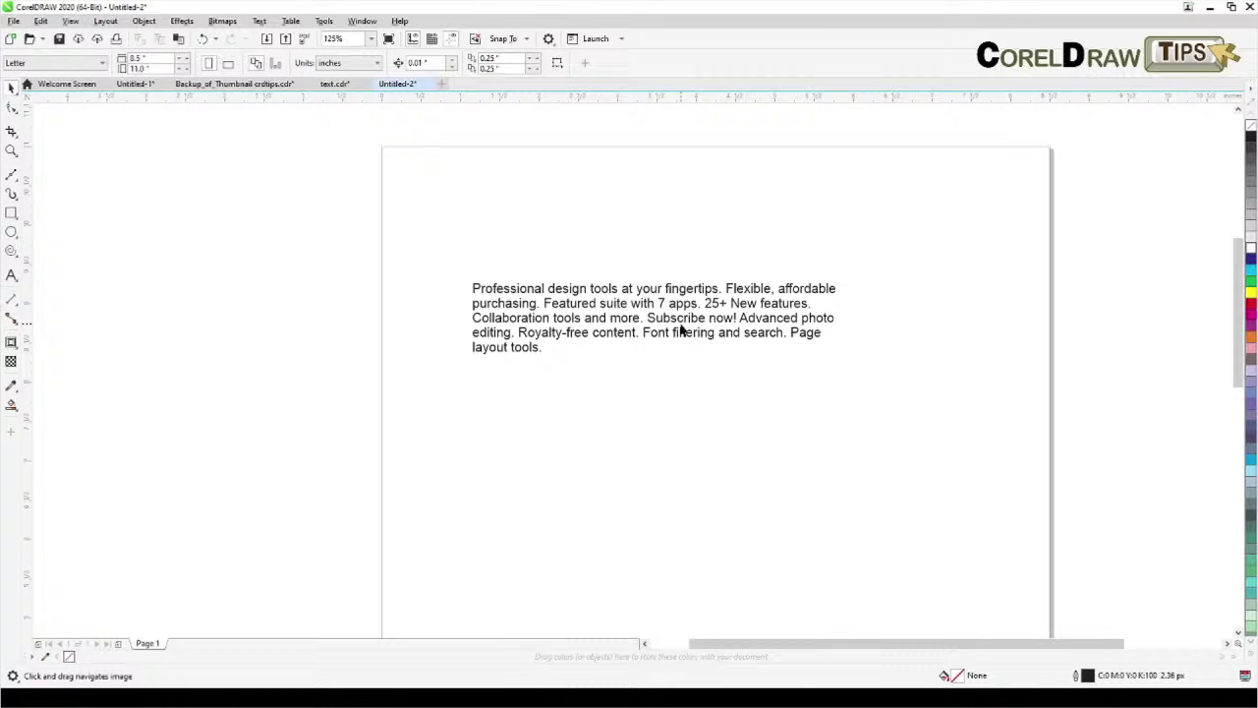
click(491, 317)
scroll(540, 329, down, 3)
click(348, 325)
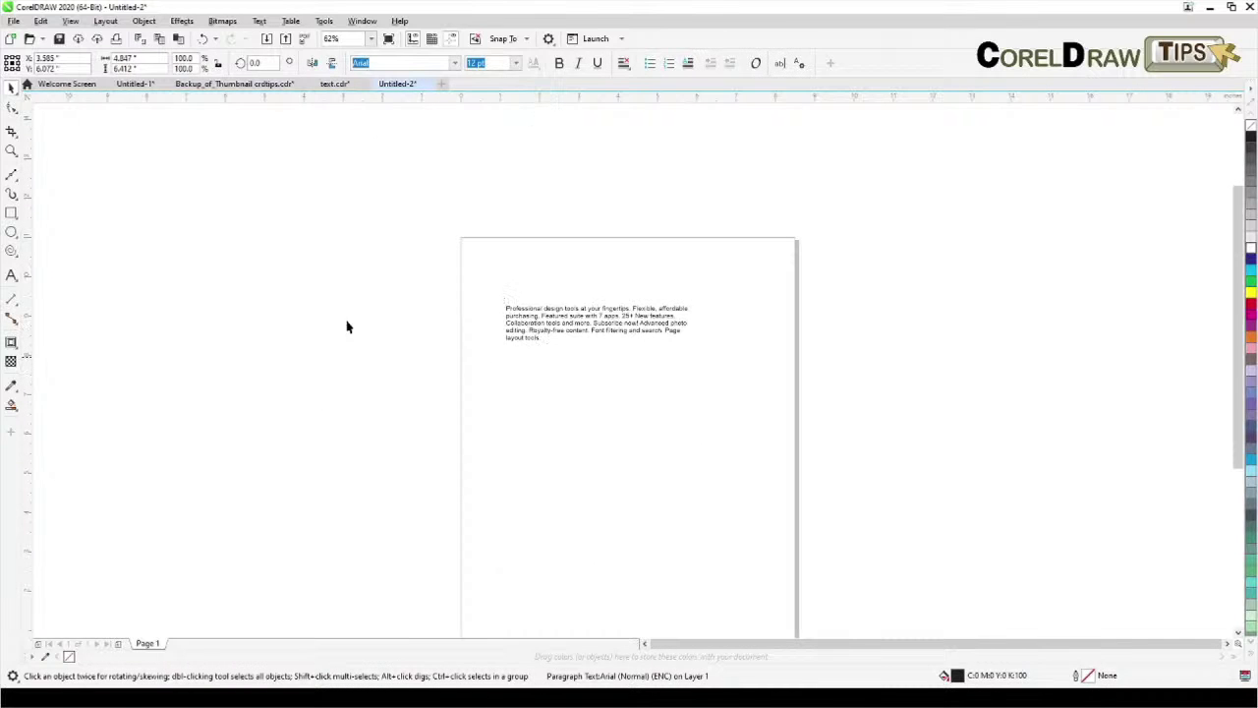
drag(351, 280, 486, 245)
scroll(485, 245, up, 3)
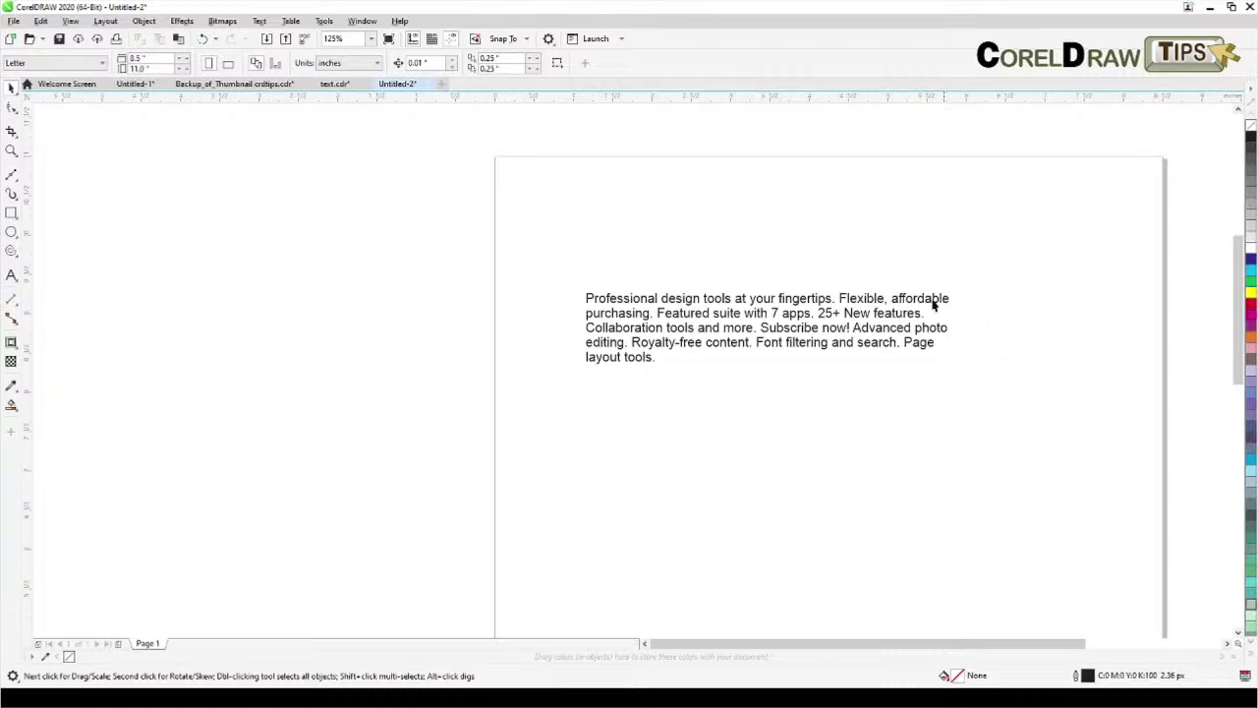
Step: Change the document's default font to Times New Roman for both artistic text and paragraph text
click(10, 276)
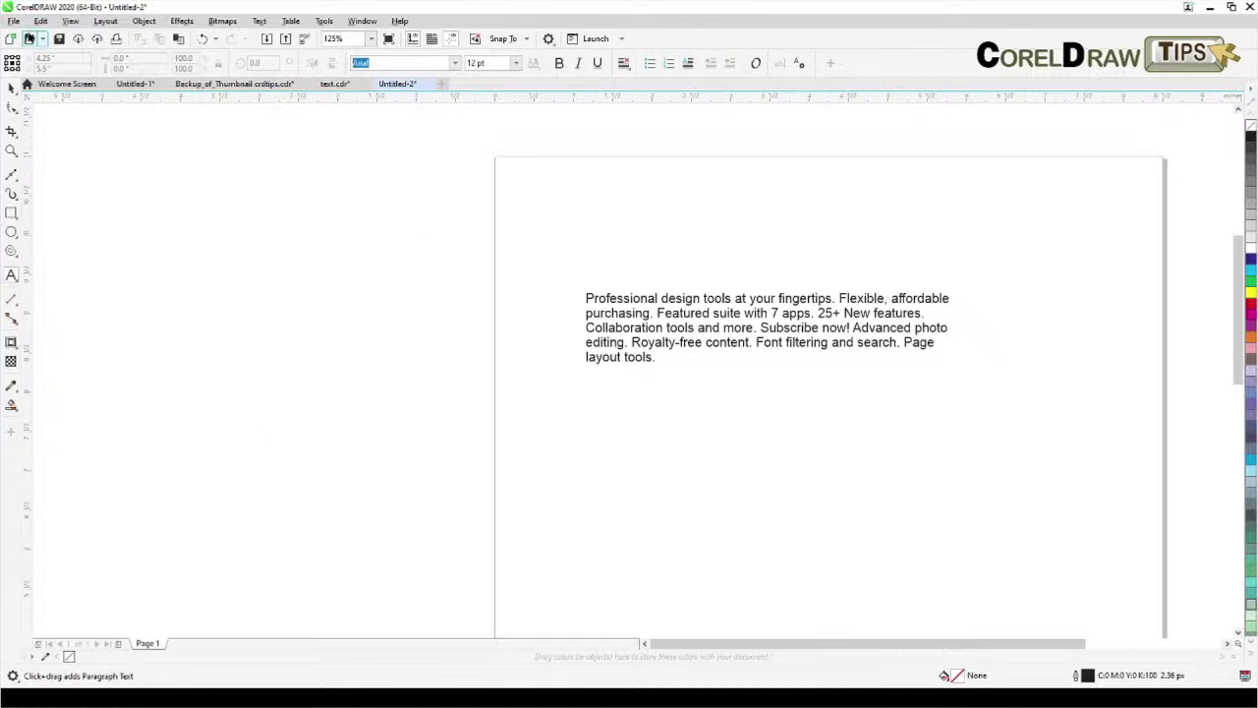
click(455, 63)
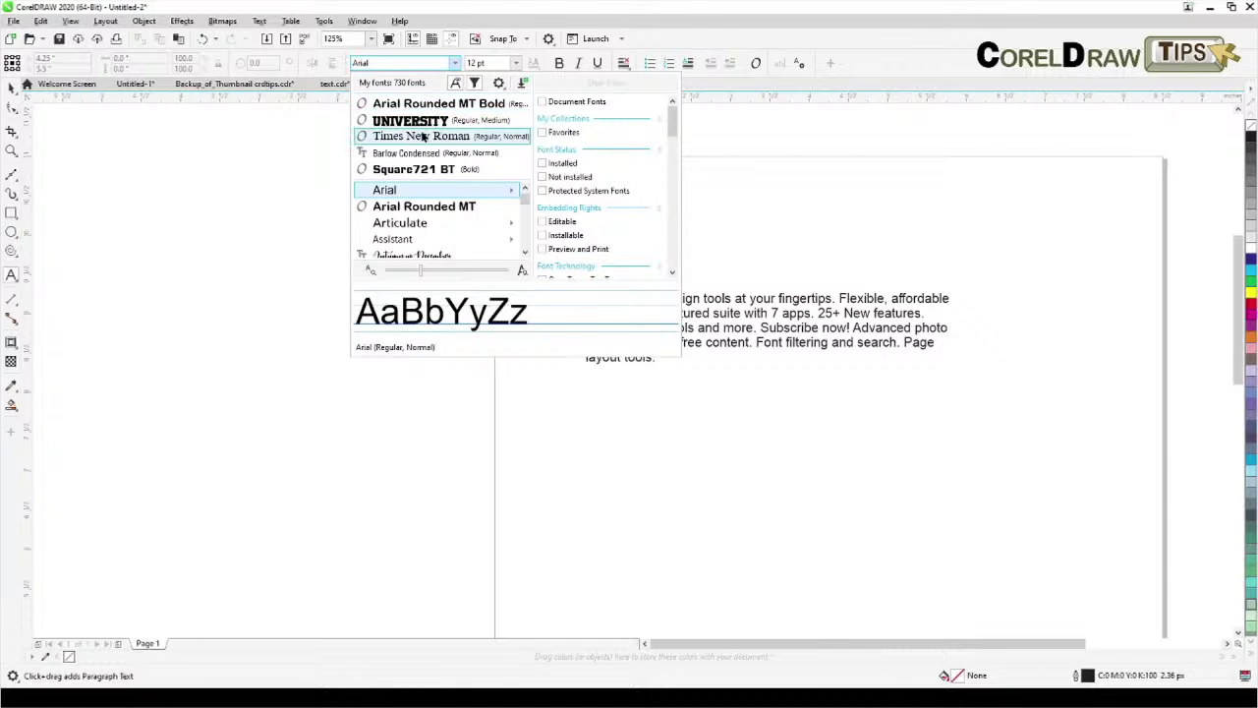
click(421, 135)
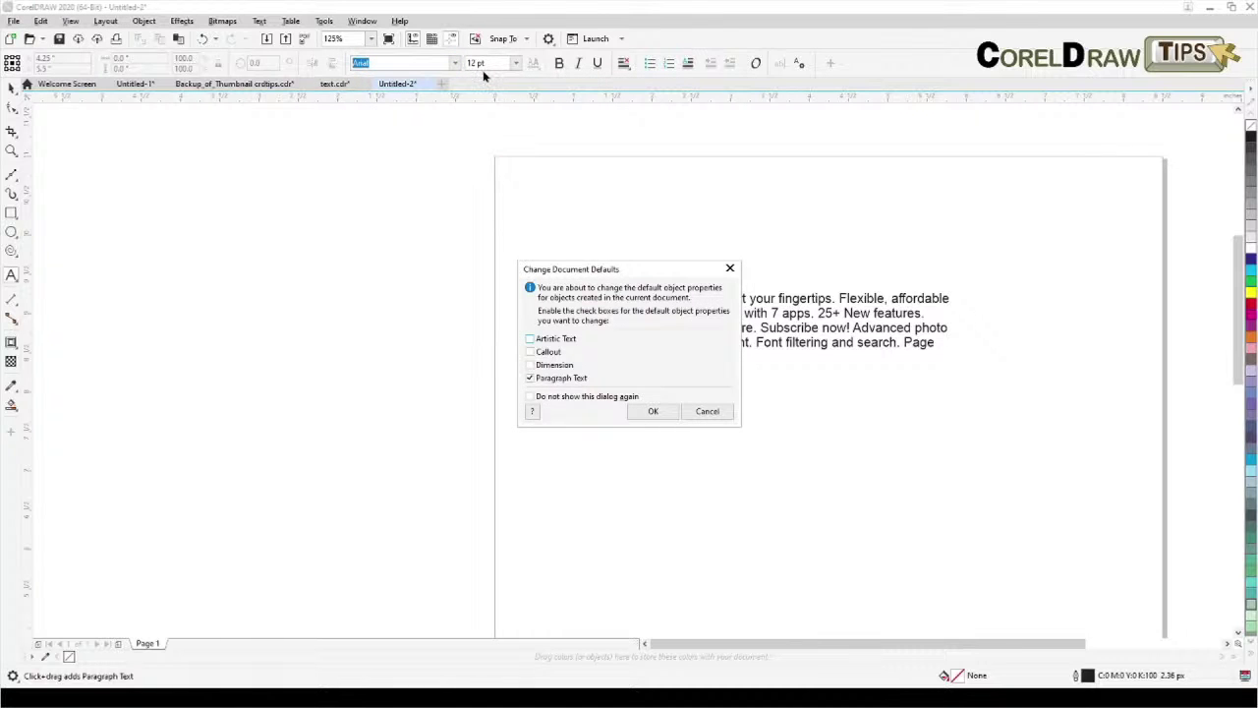
click(567, 340)
click(657, 412)
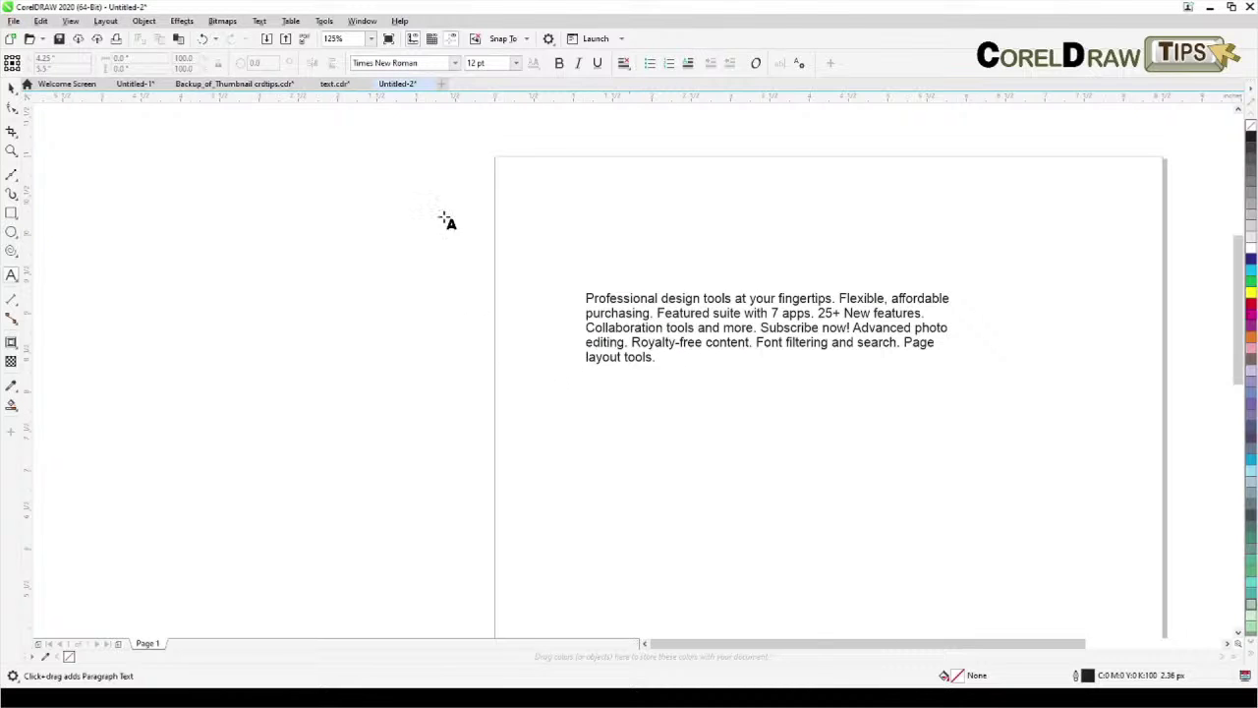
Step: Start an artistic text line just outside the page's left edge and paste the "Professional design tools" text into it
click(285, 393)
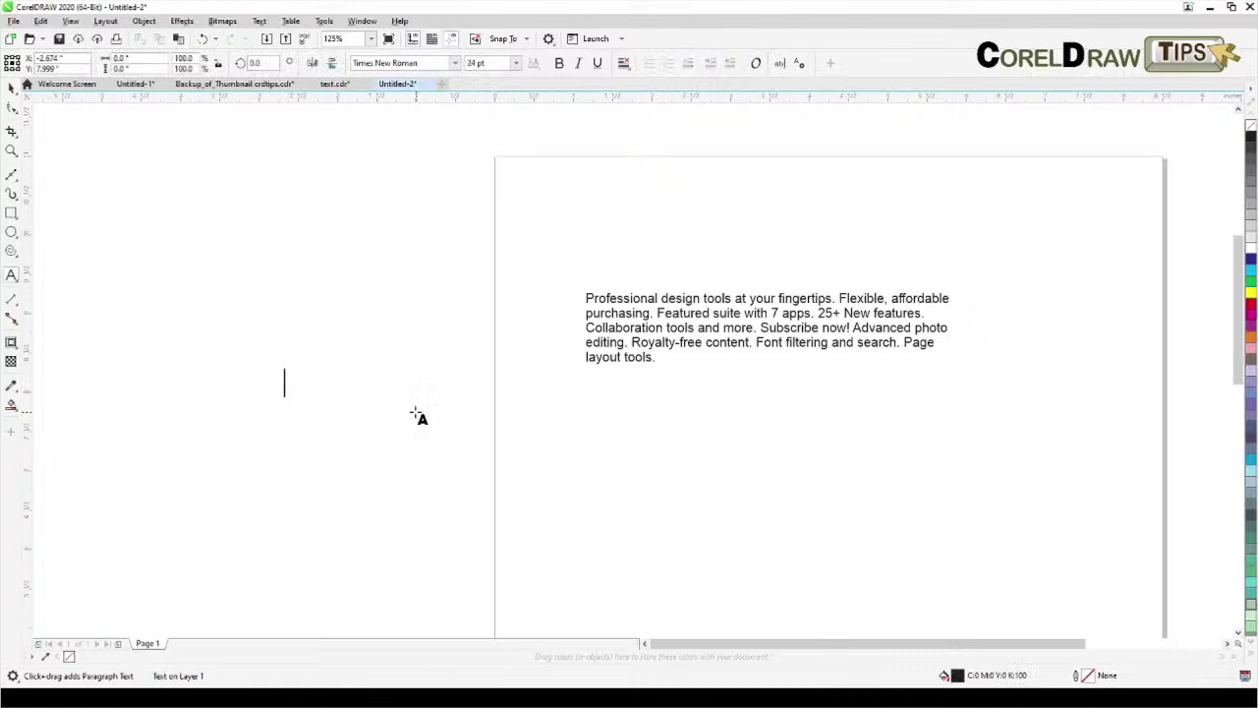
key(ctrl+v)
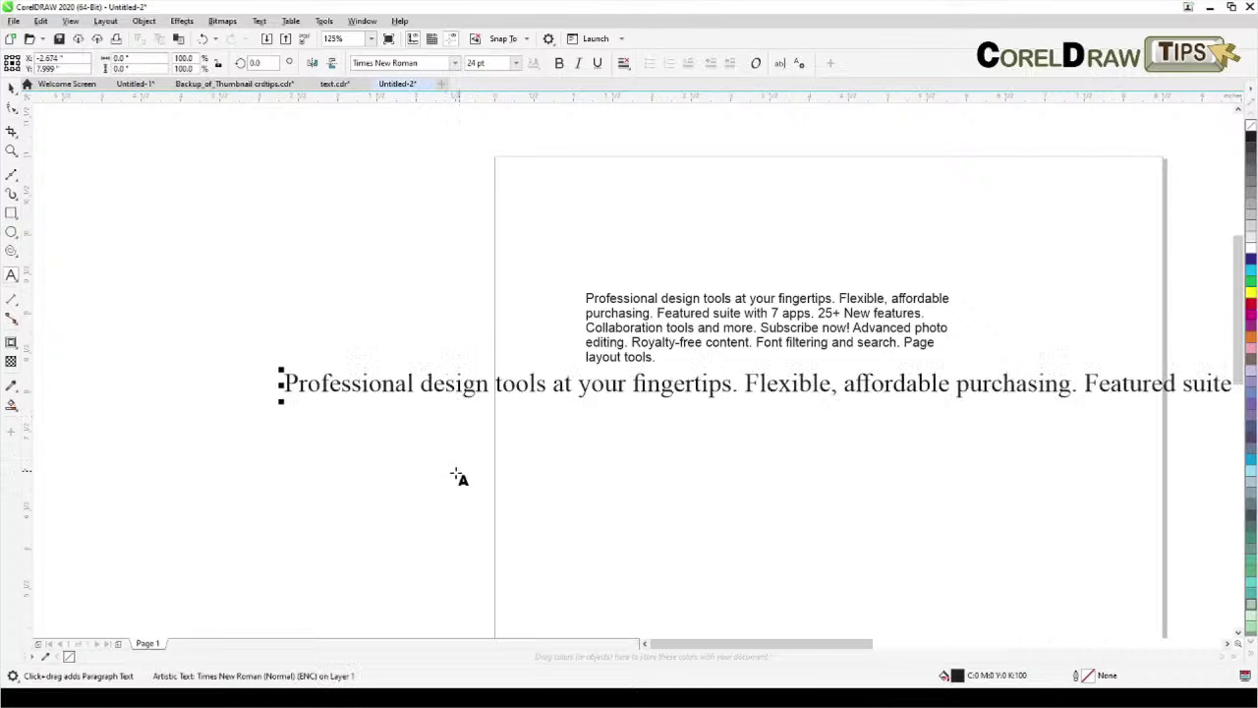
click(12, 91)
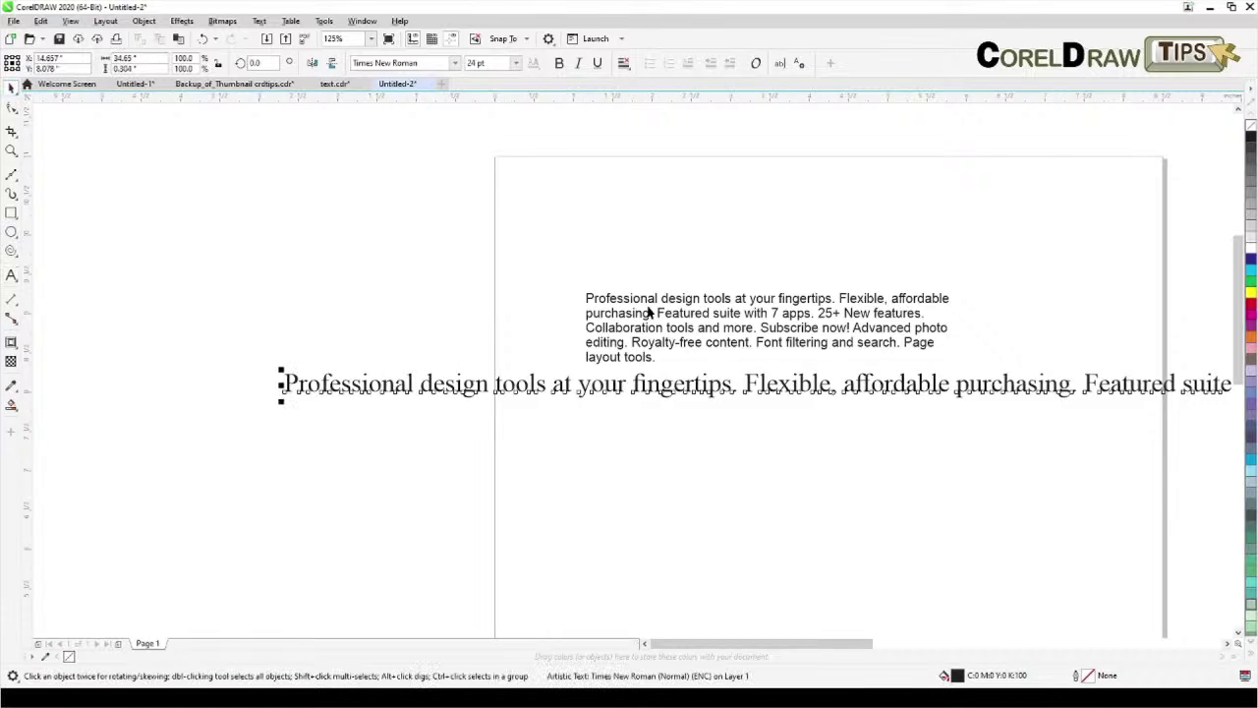
click(401, 308)
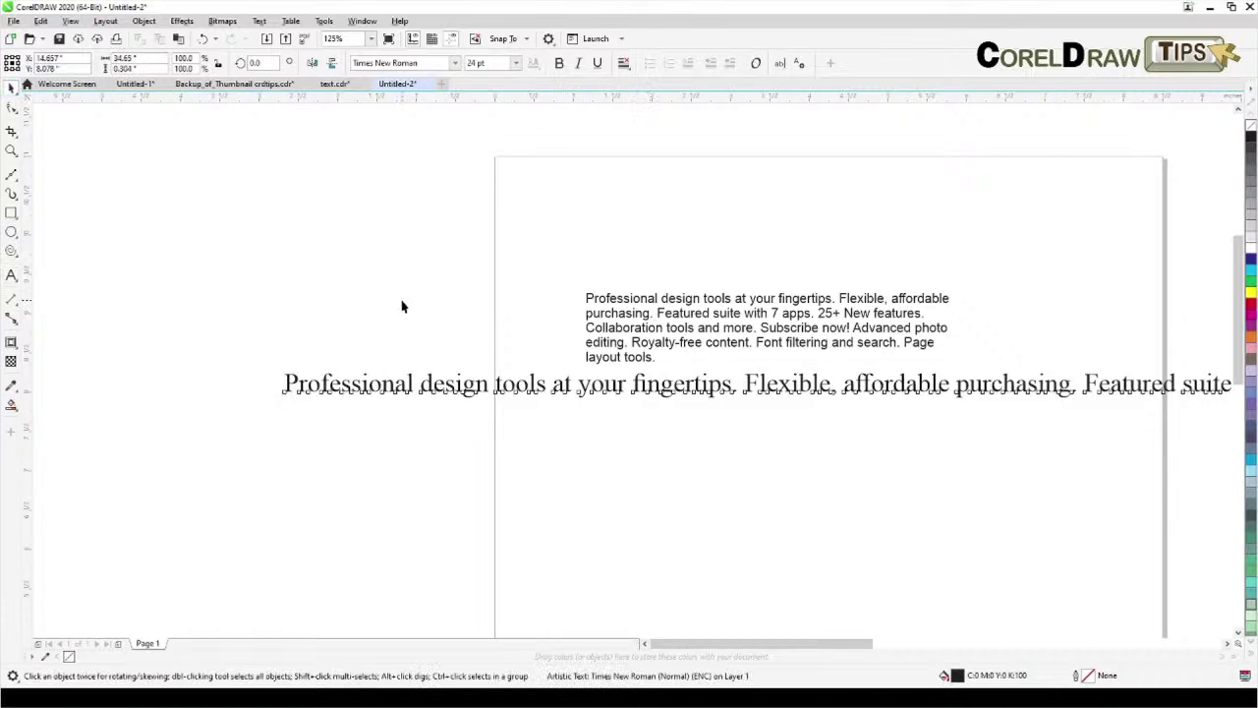
Step: Switch to text.cdr and enlarge the single paragraph frame left of the dividing line to about 2.78 by 3.09 inches
click(331, 85)
click(343, 307)
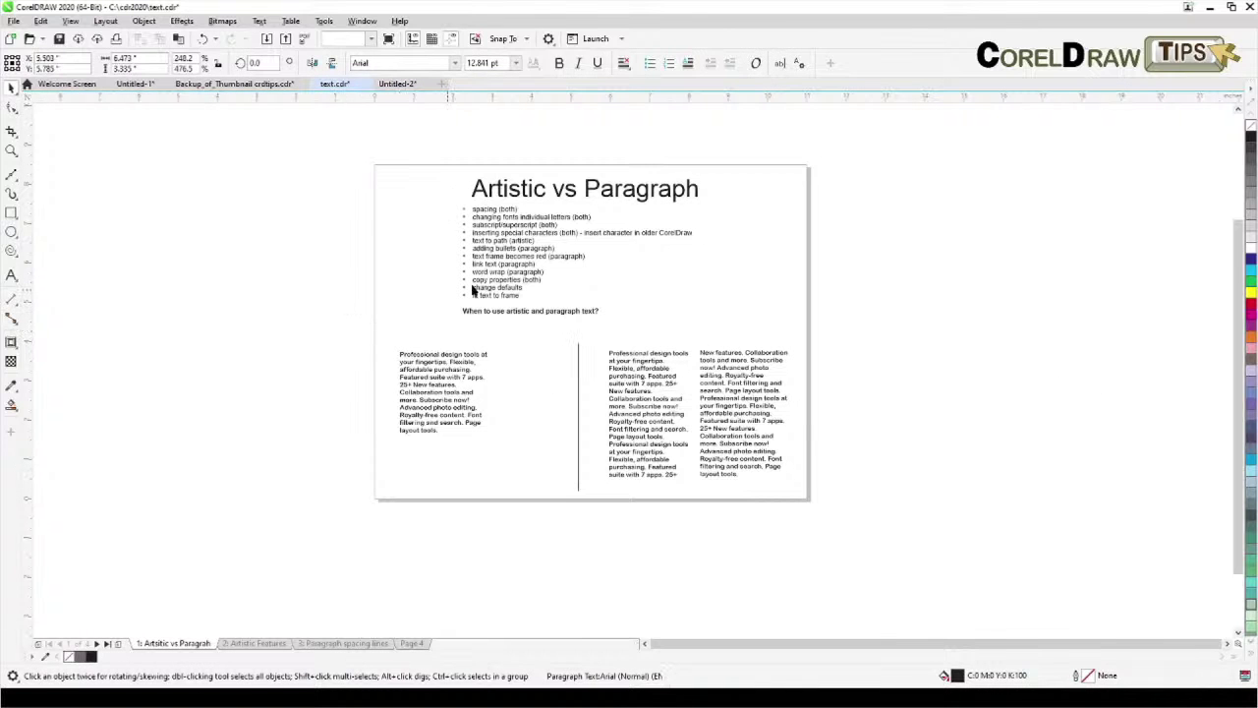
scroll(527, 289, up, 2)
drag(497, 332, 548, 328)
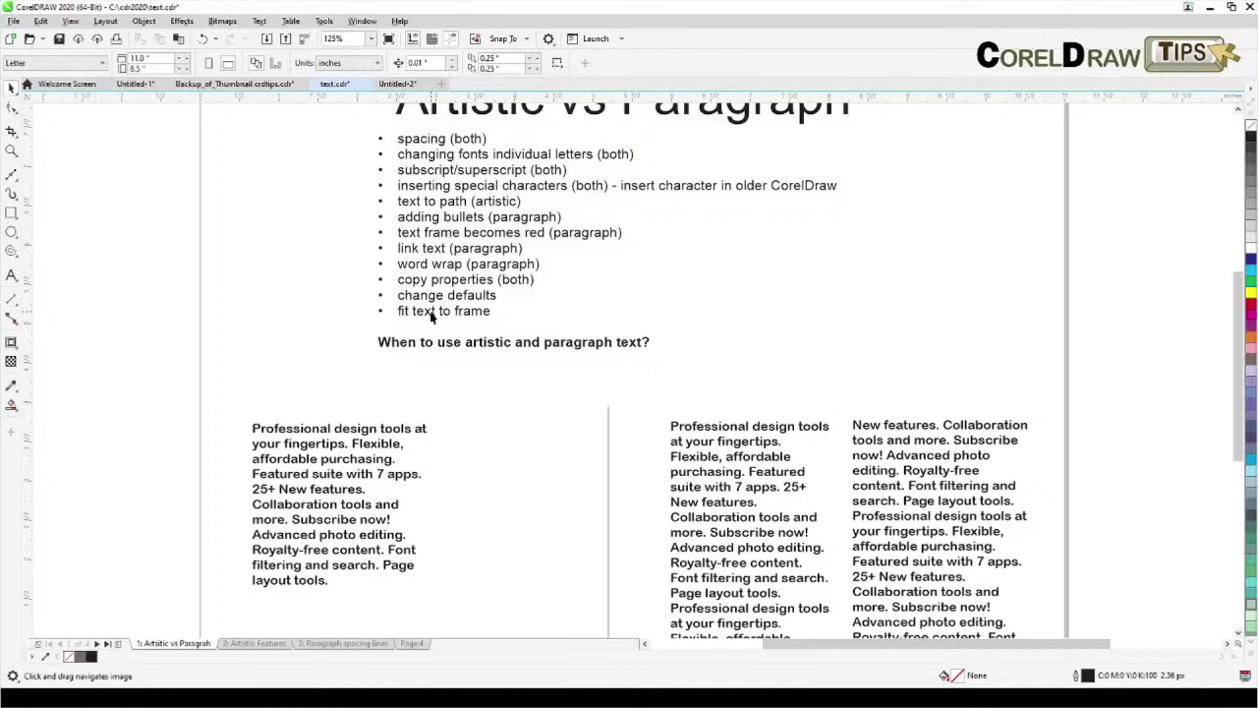
drag(395, 531, 518, 444)
click(433, 457)
drag(449, 560, 482, 522)
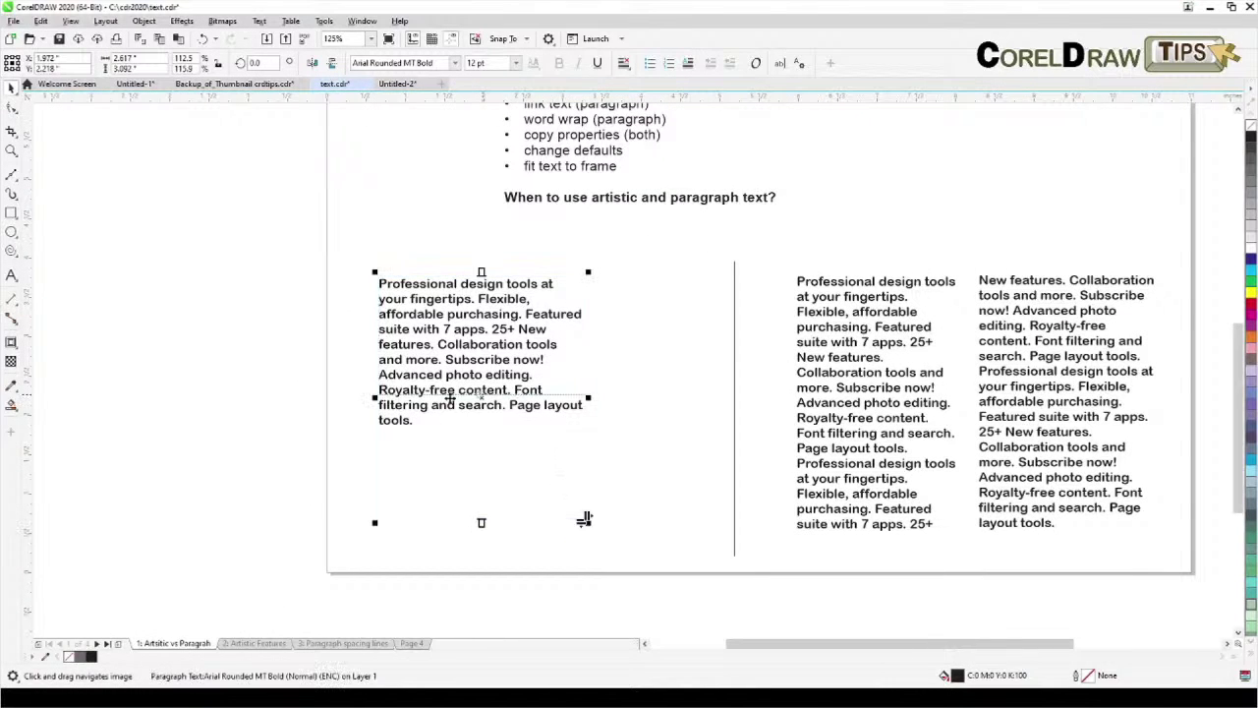
drag(588, 398, 598, 397)
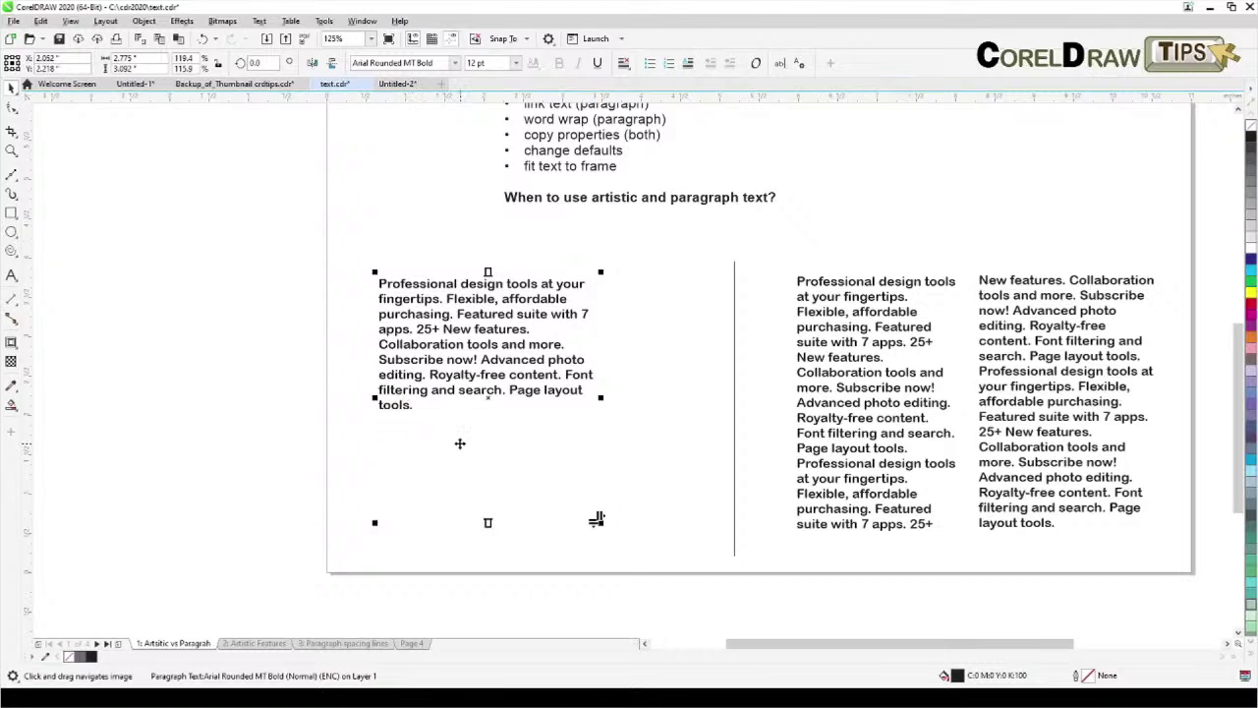
Step: Apply Fit Text To Frame to the enlarged paragraph left of the dividing line
click(260, 22)
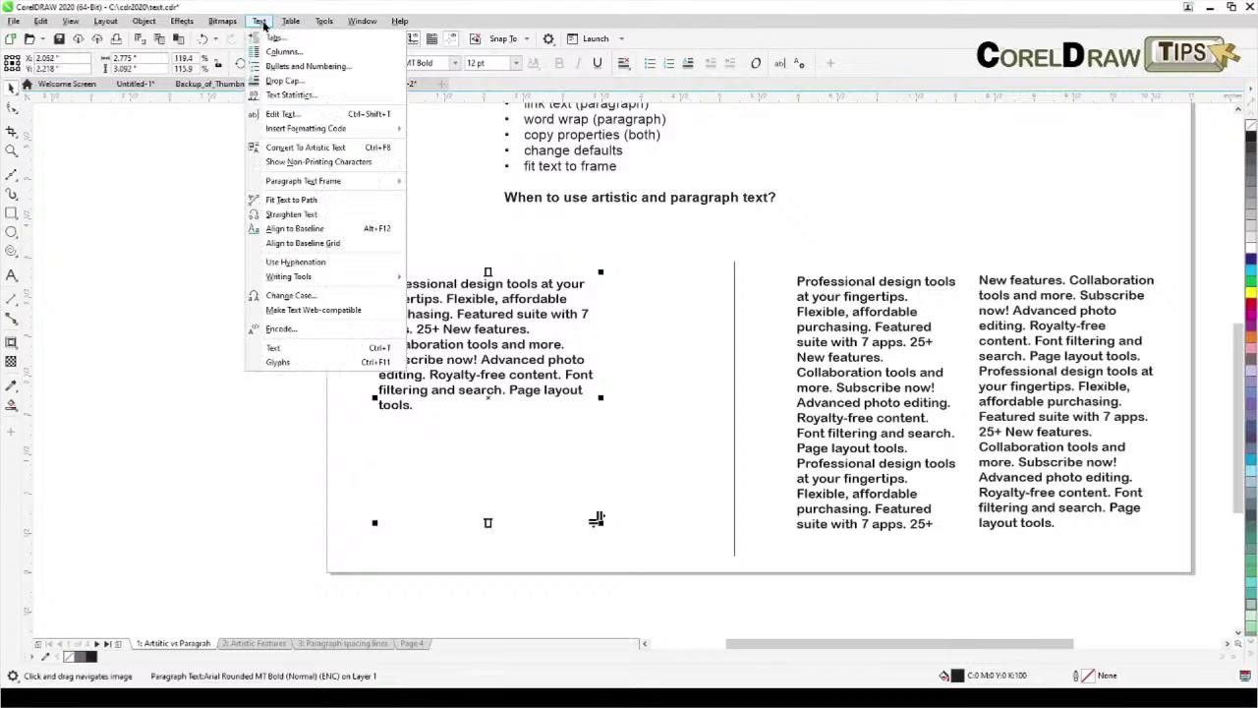
mouse_move(325, 186)
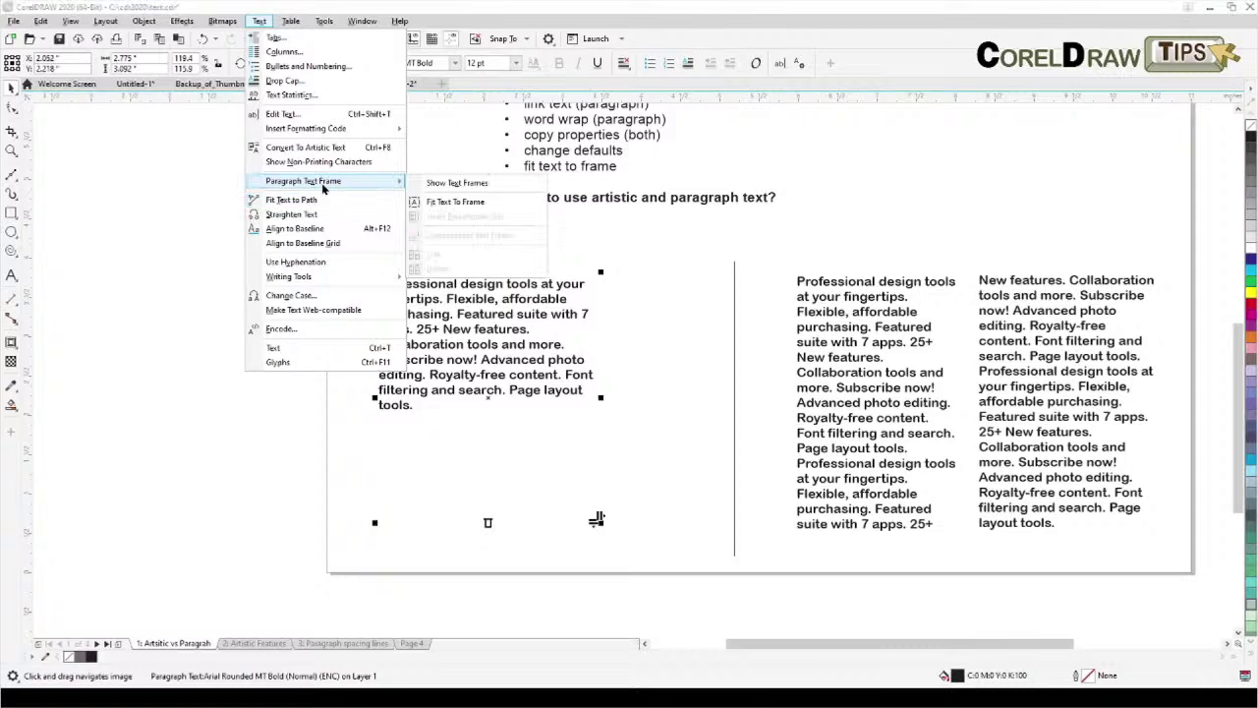
click(459, 202)
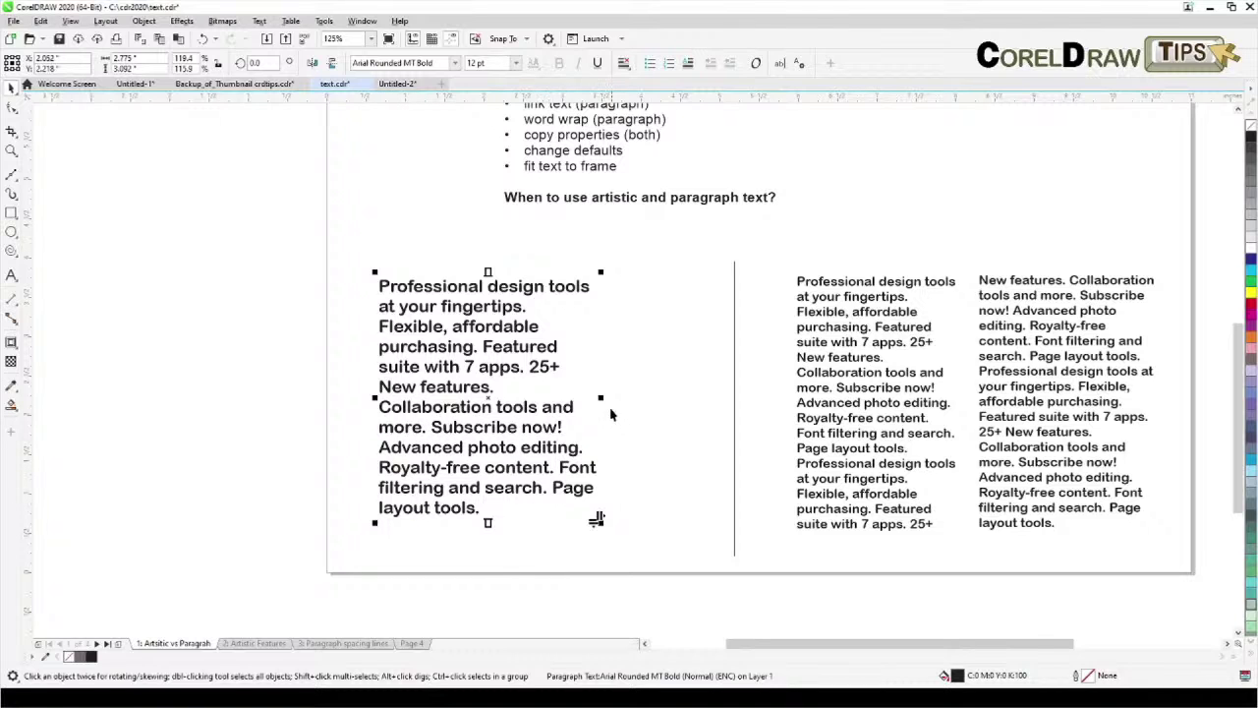
Step: Widen the same paragraph frame to about 4.21 inches and fit its text to the frame again
drag(602, 398, 716, 413)
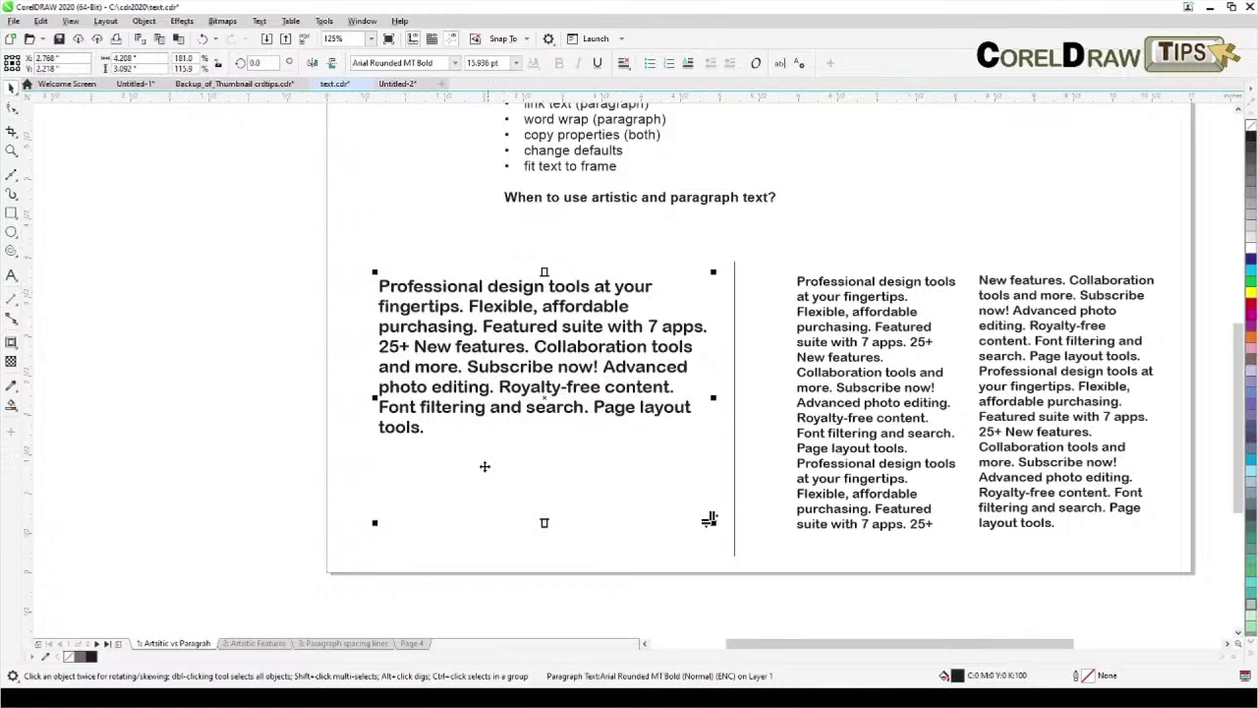
click(258, 21)
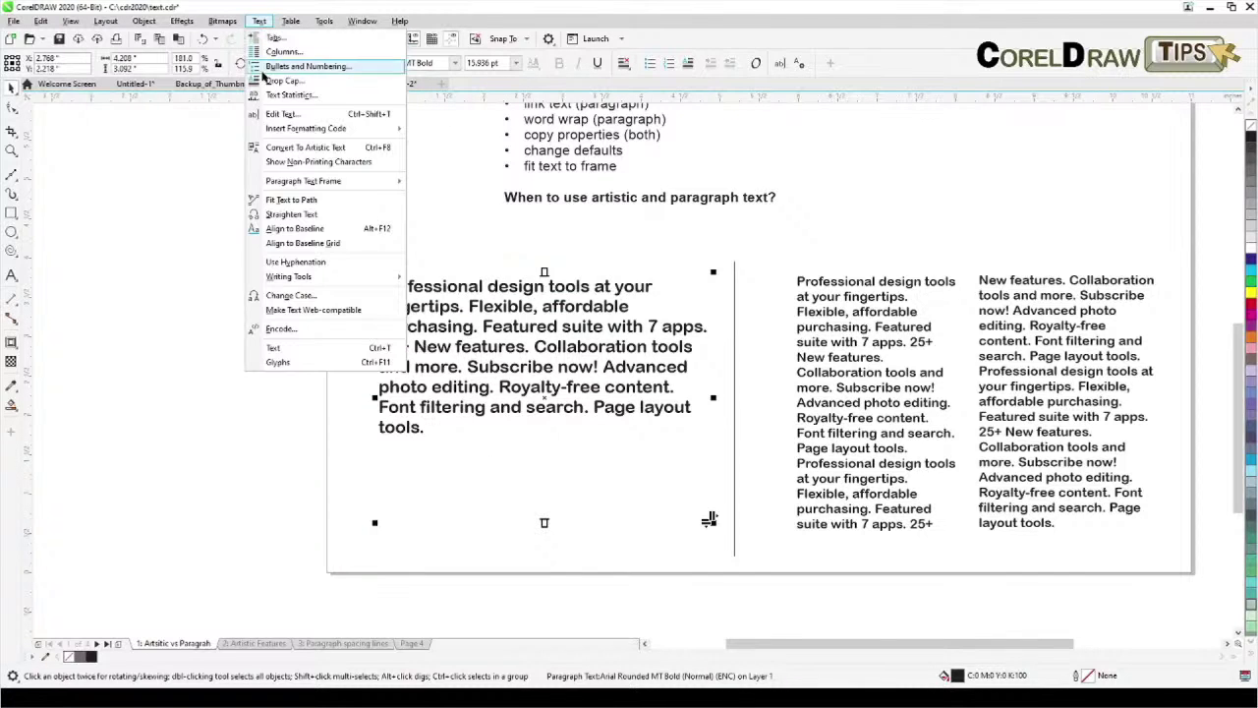
mouse_move(298, 184)
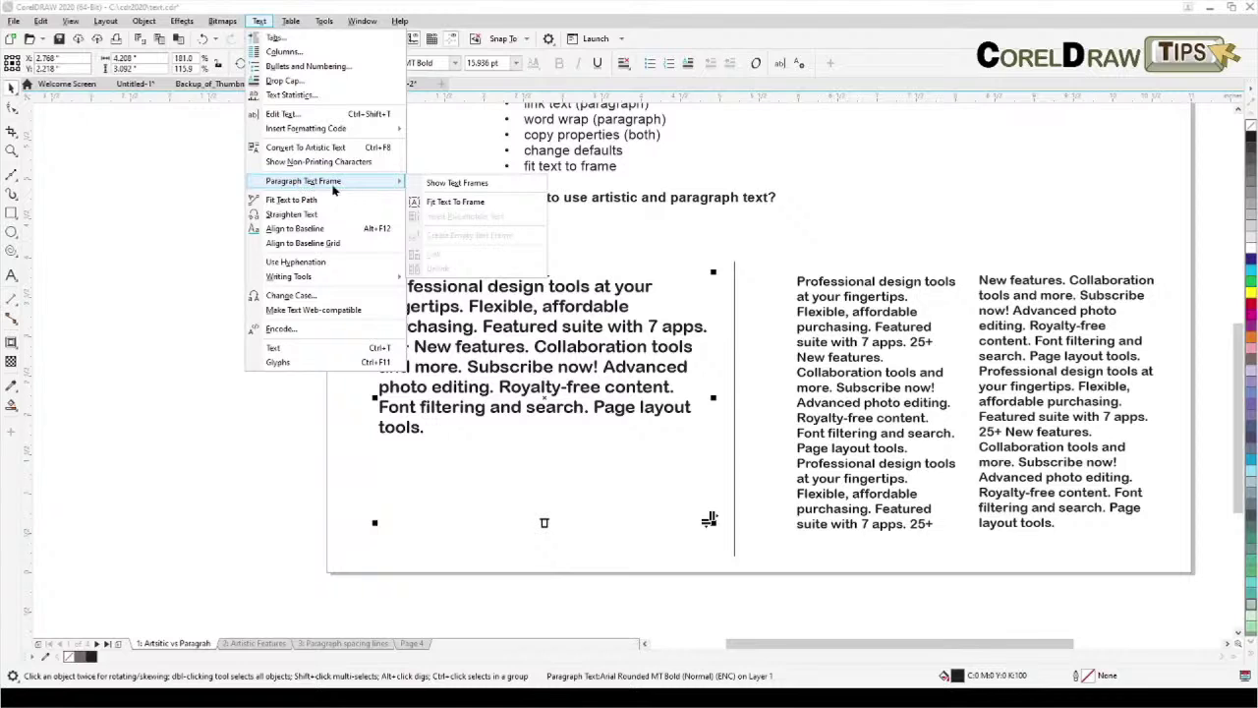
click(439, 203)
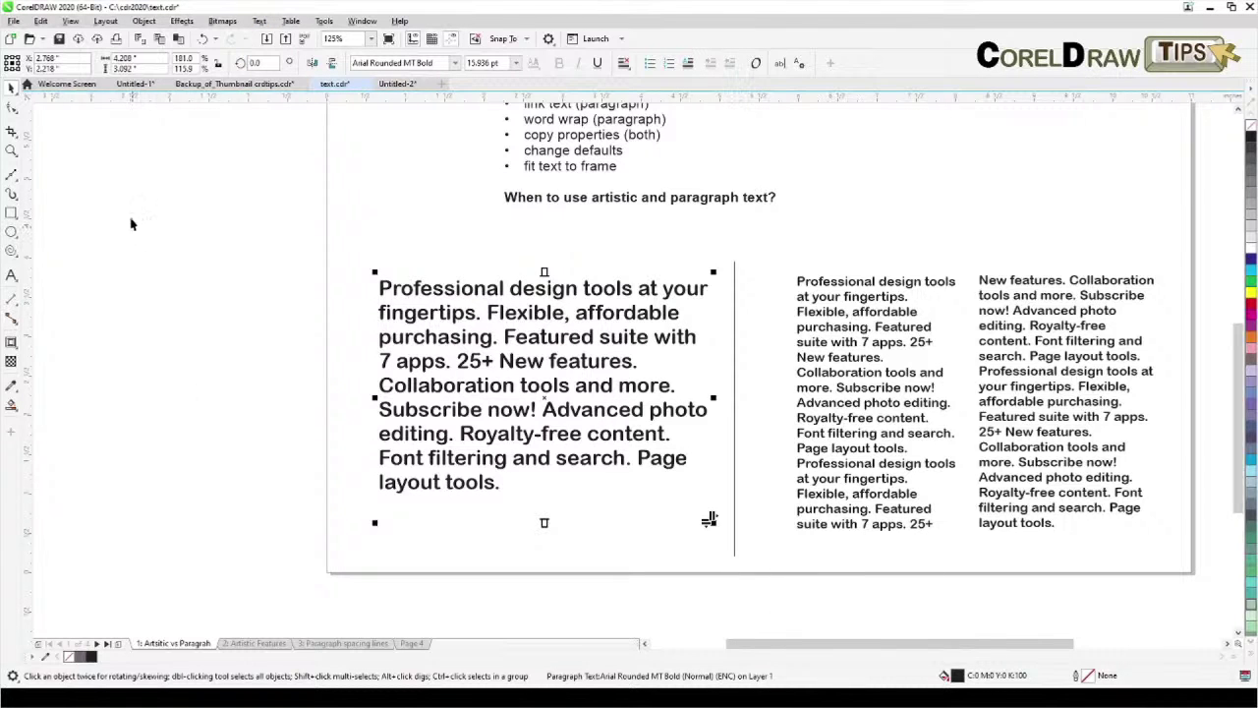
click(163, 222)
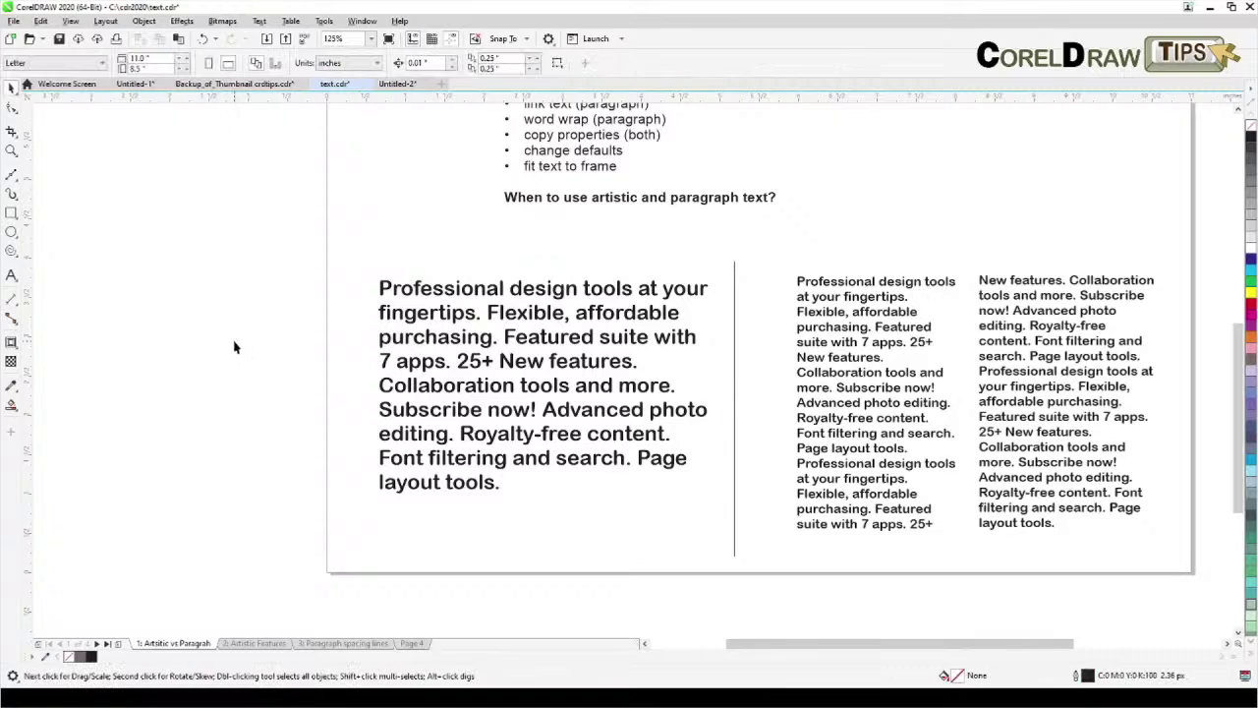
Step: Delete the large paragraph left of the dividing line and both linked text frames right of it
key(h)
drag(595, 215, 469, 290)
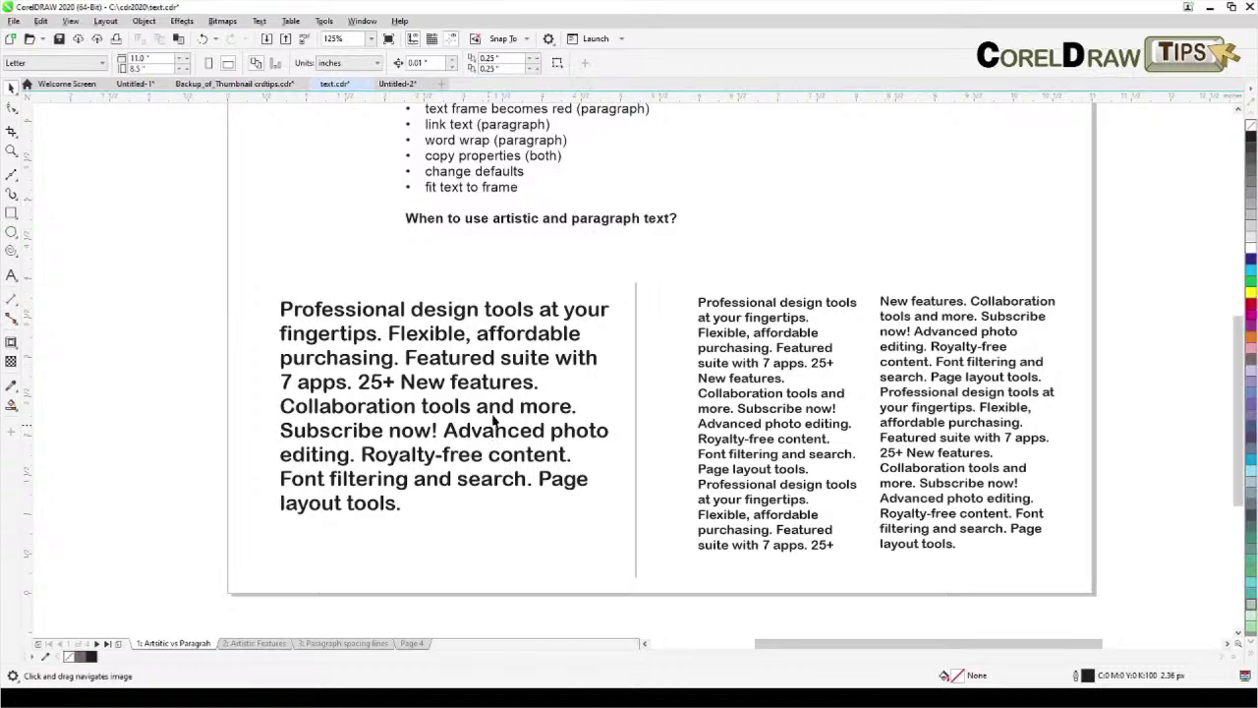
click(344, 333)
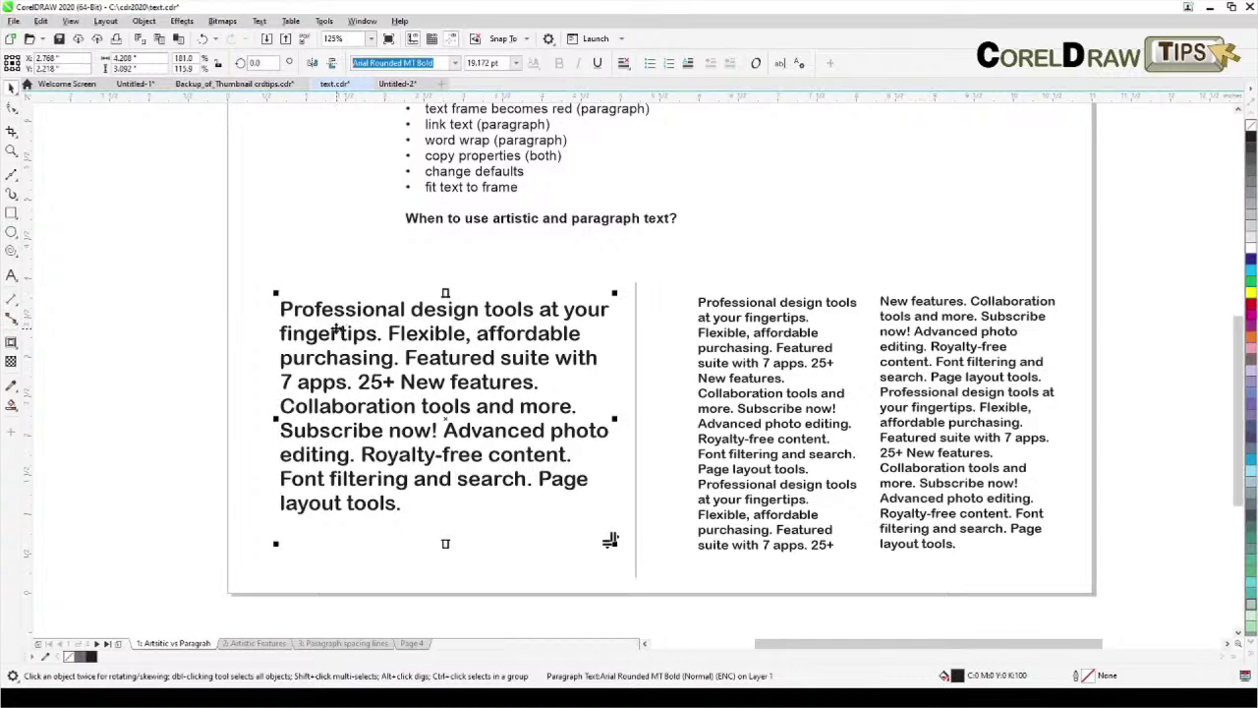
scroll(505, 247, up, 2)
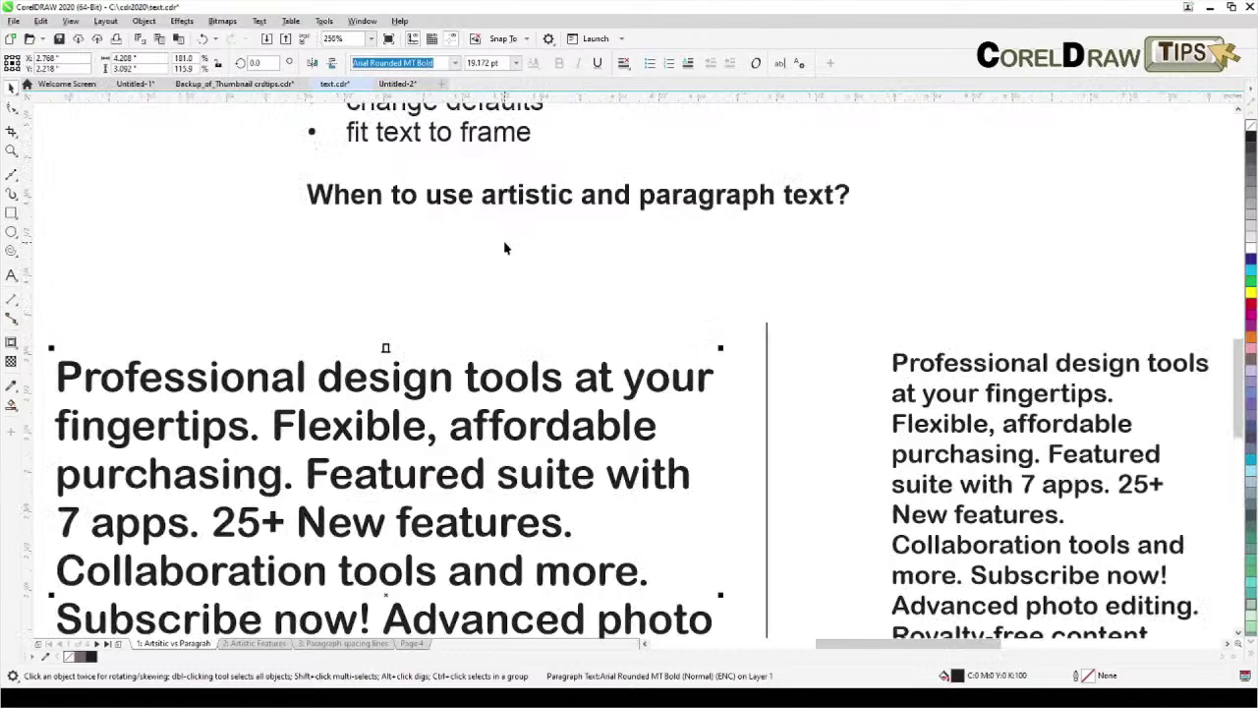
scroll(509, 269, down, 2)
key(Delete)
click(743, 399)
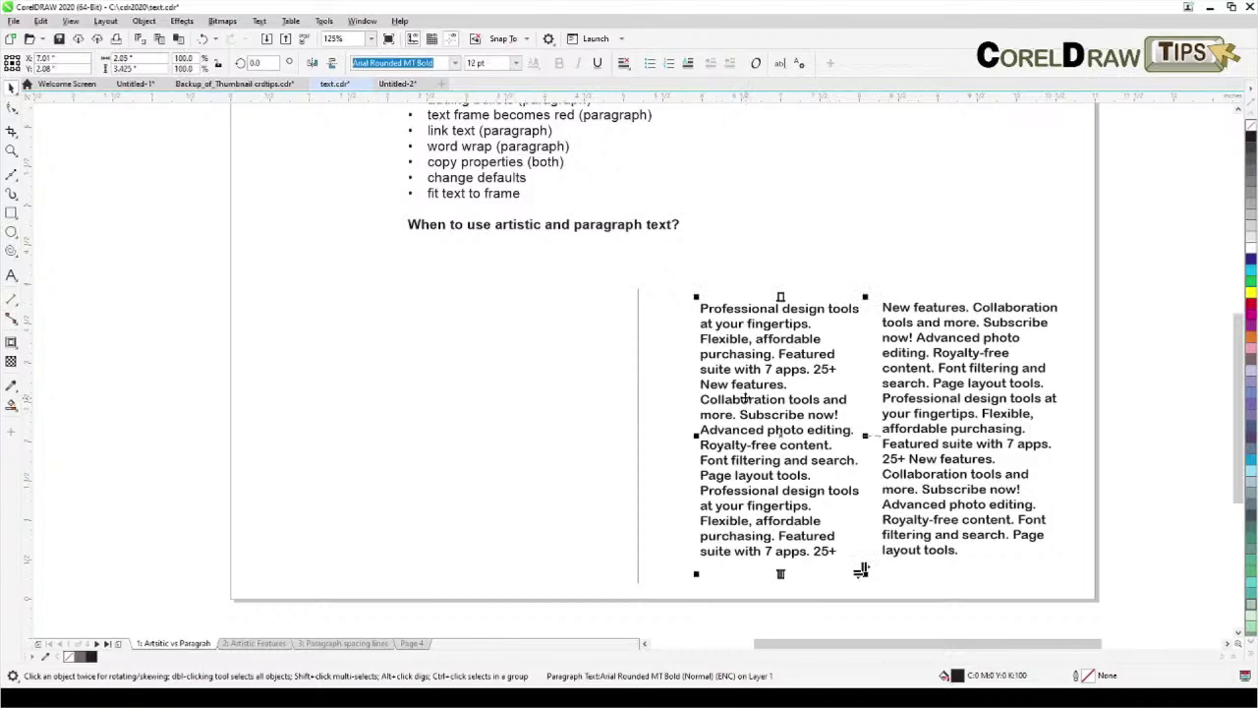
key(Delete)
key(Delete)
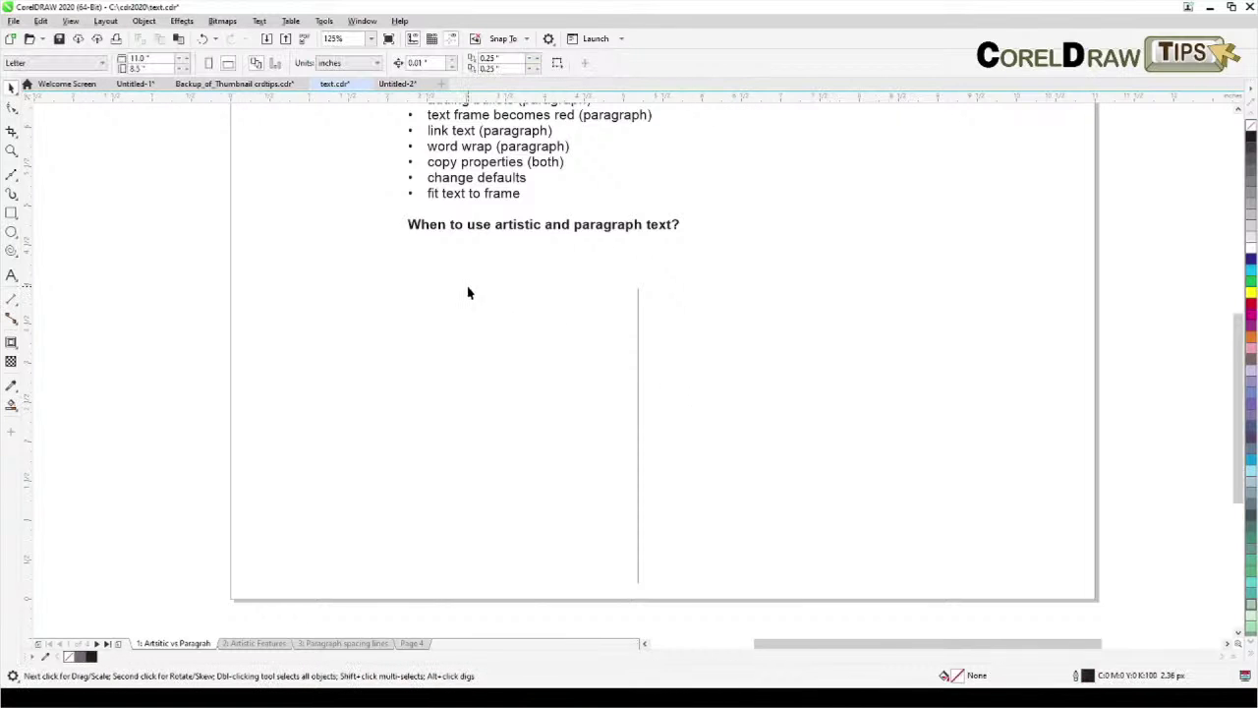
Step: Highlight the word "artistic" in the question "When to use artistic and paragraph text?"
scroll(500, 312, up, 3)
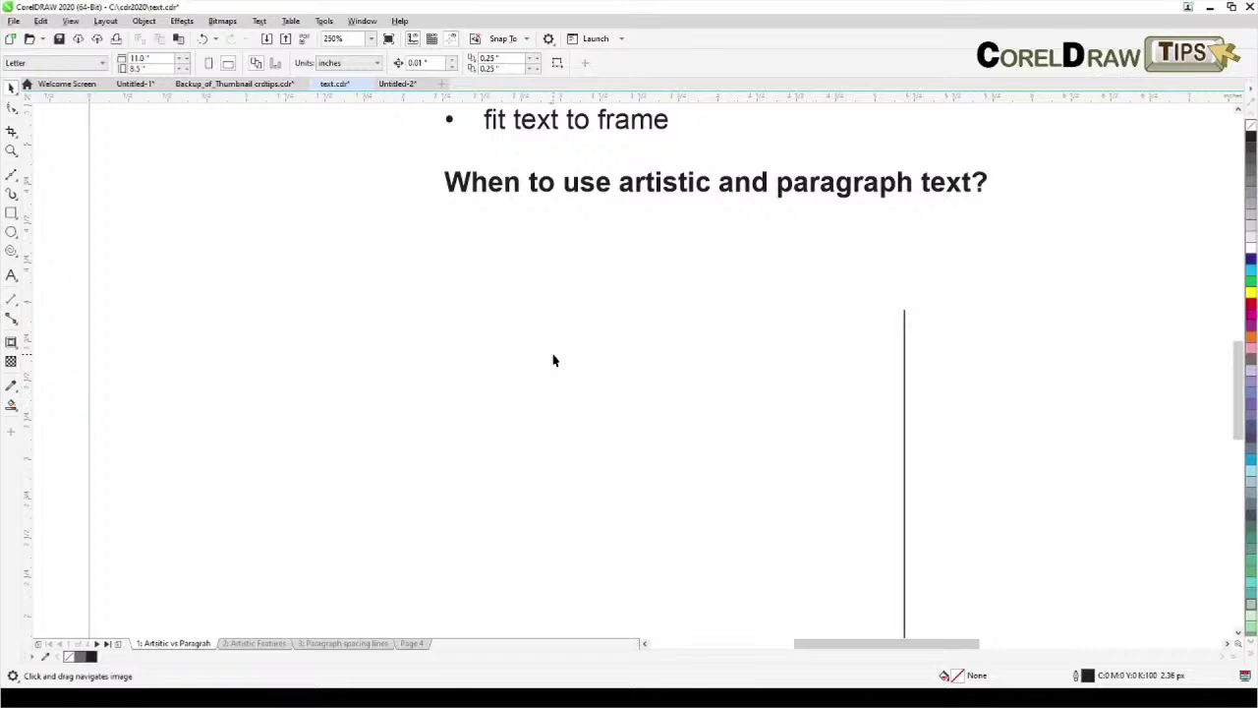
double_click(632, 192)
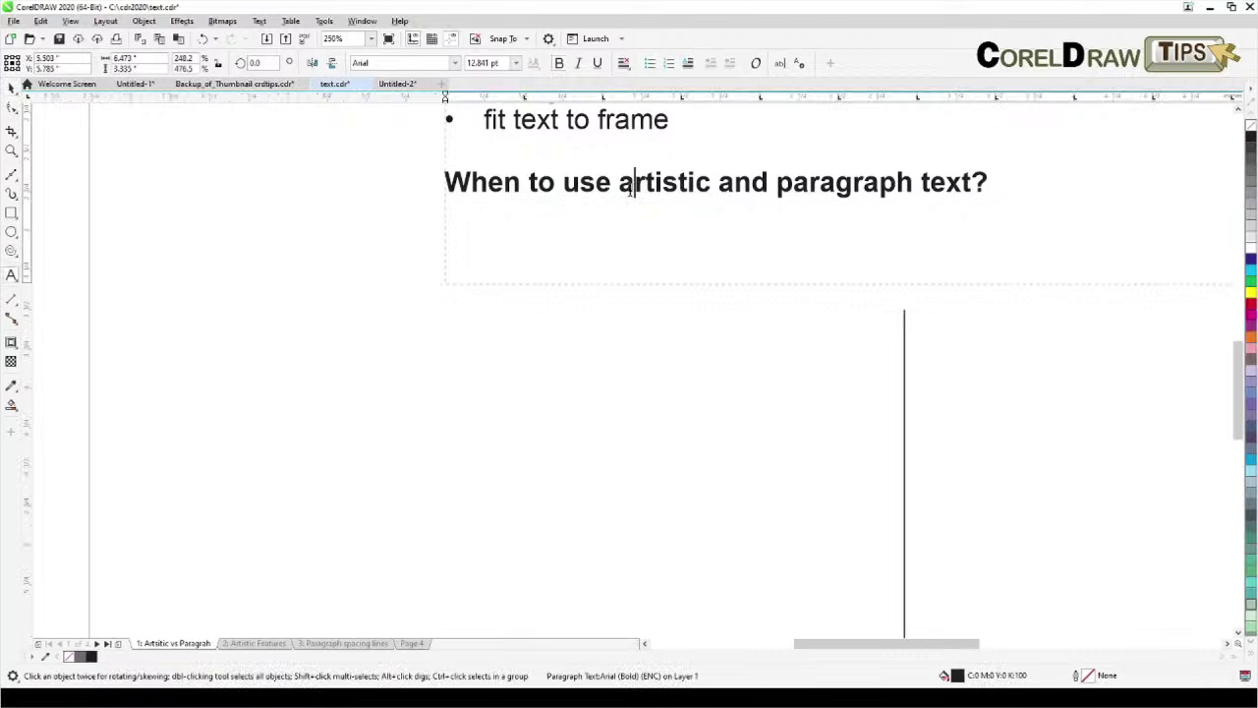
double_click(630, 187)
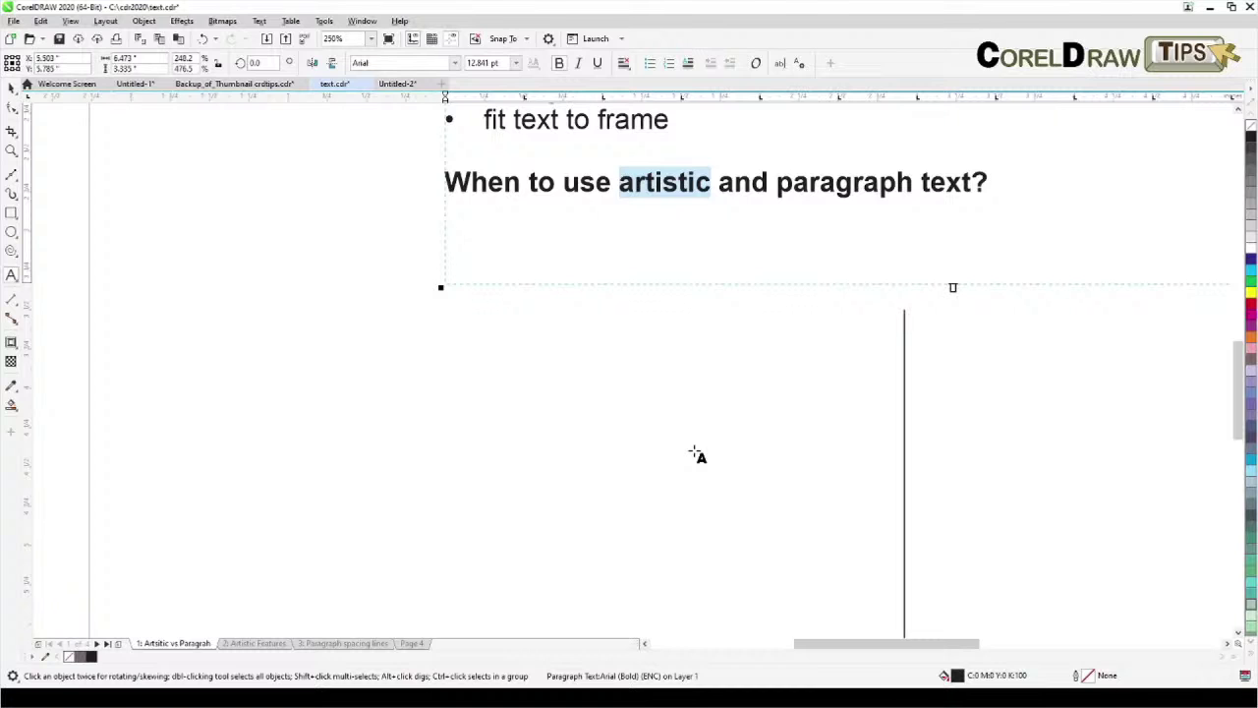
Step: Highlight the word "paragraph" in the question "When to use artistic and paragraph text?"
click(10, 87)
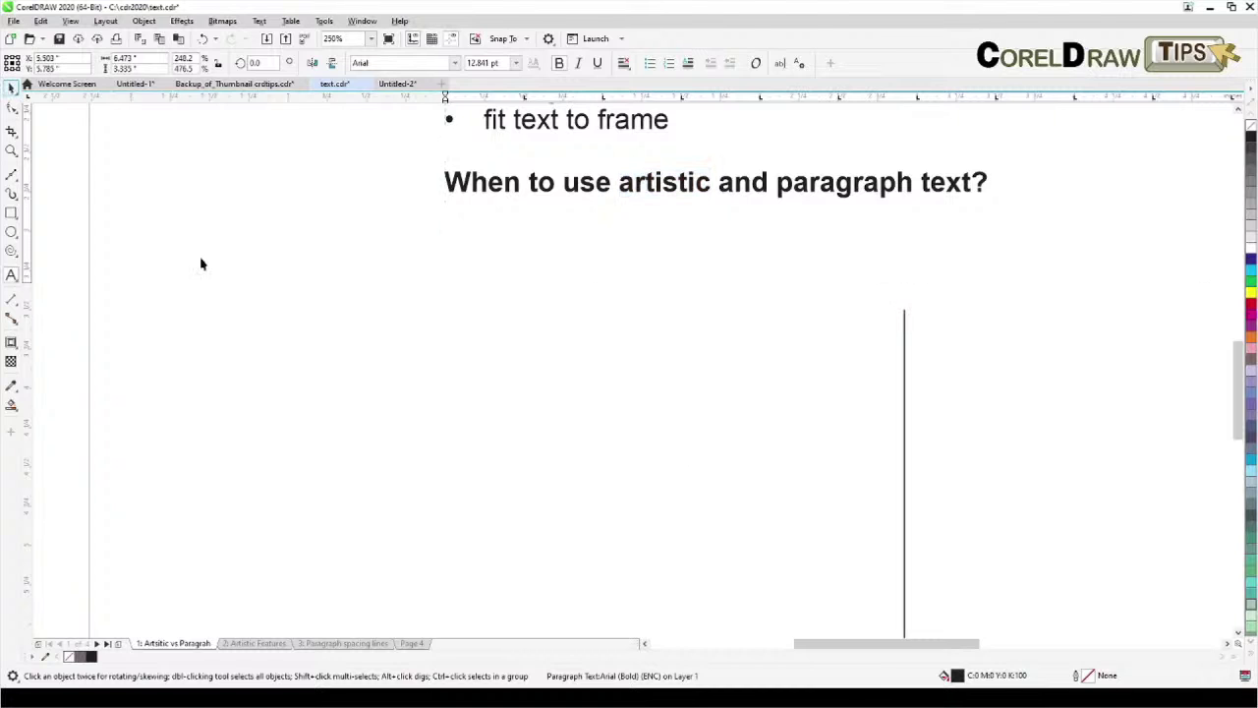
click(703, 297)
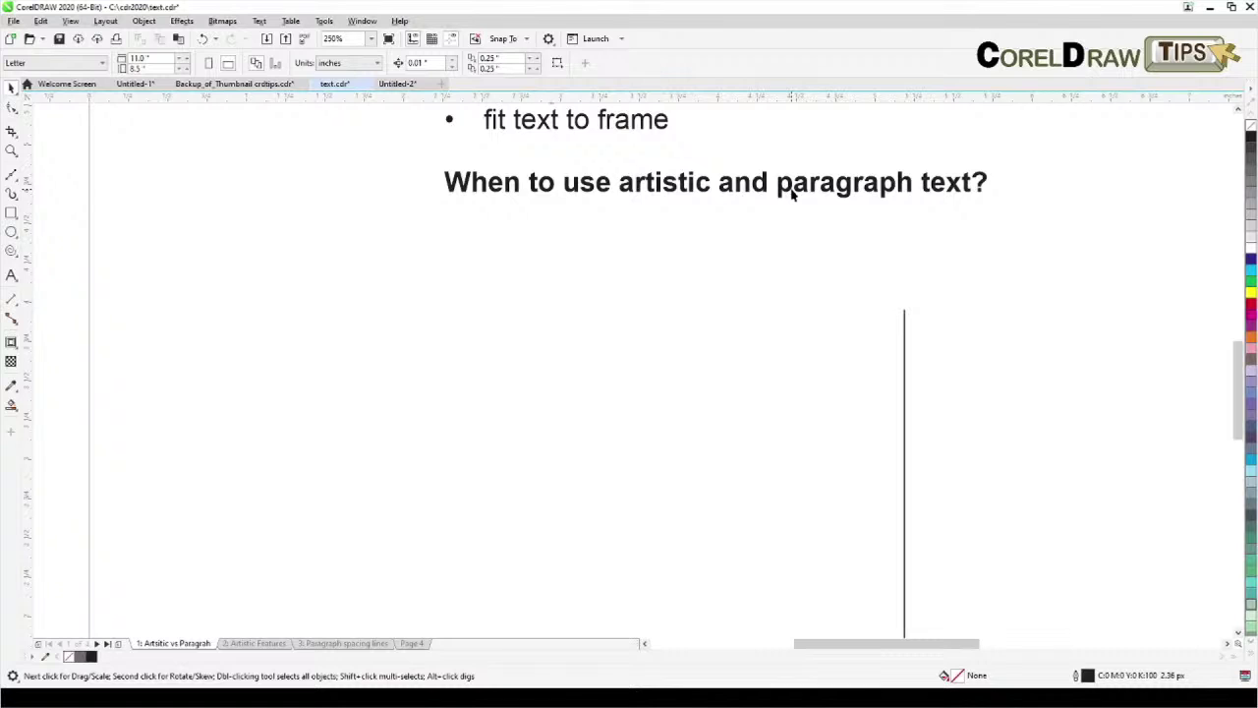
double_click(793, 194)
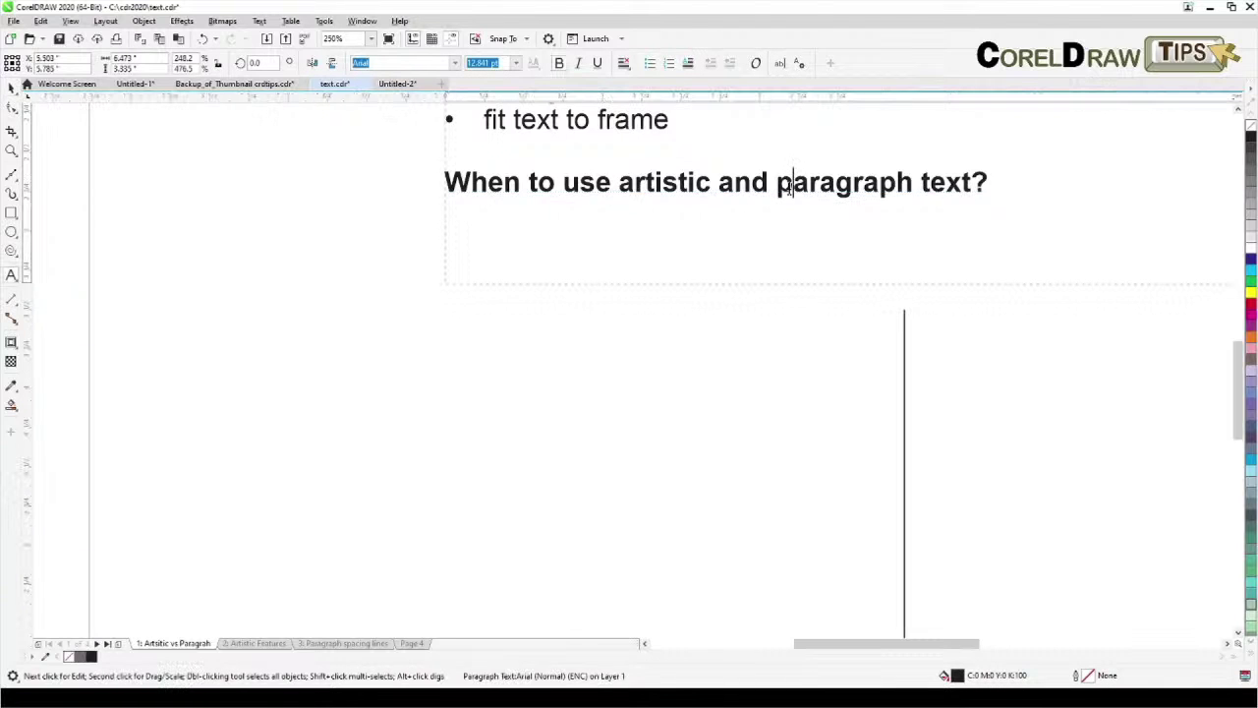
drag(777, 185, 910, 182)
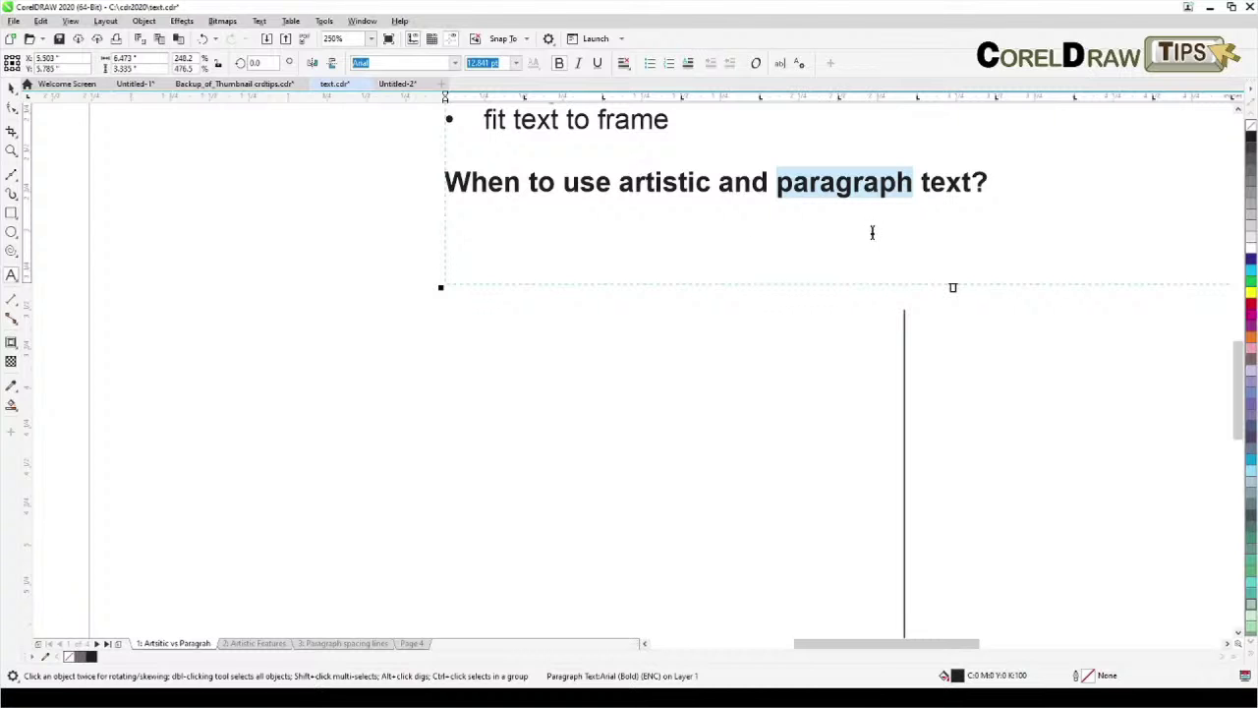
Step: Leave text editing and review the feature list under the "Artistic vs Paragraph" heading at close range
drag(672, 455, 618, 436)
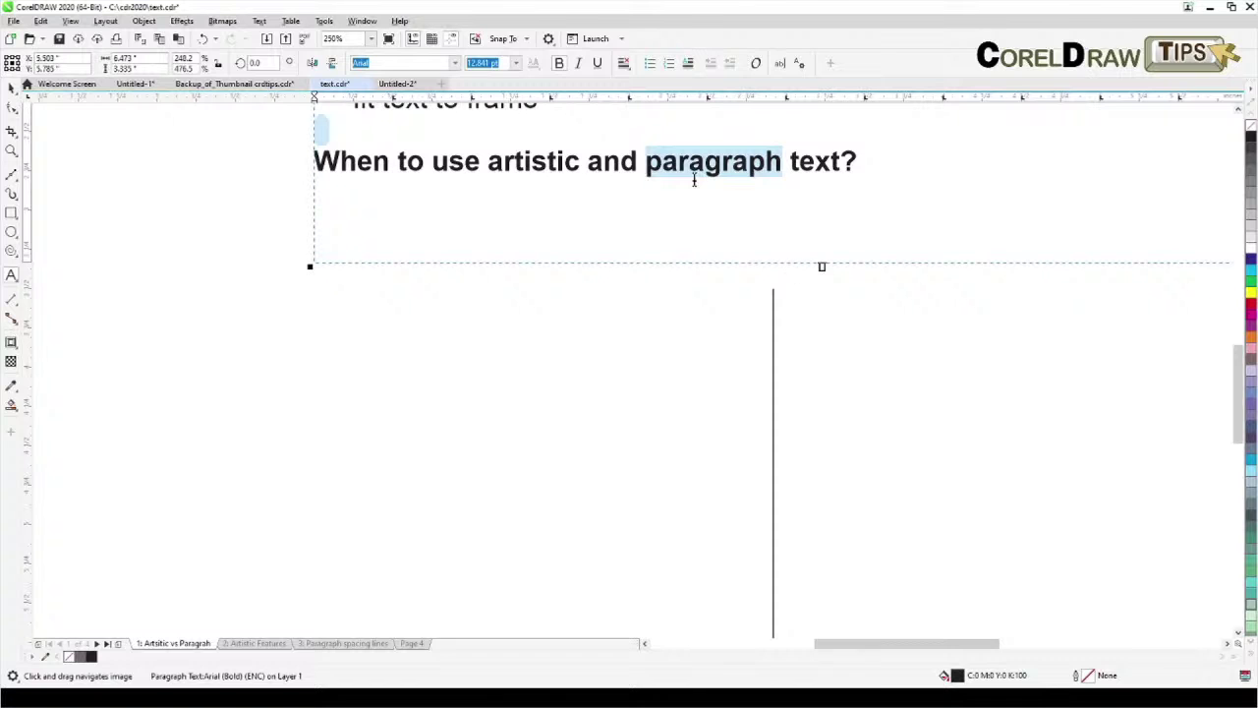
click(11, 87)
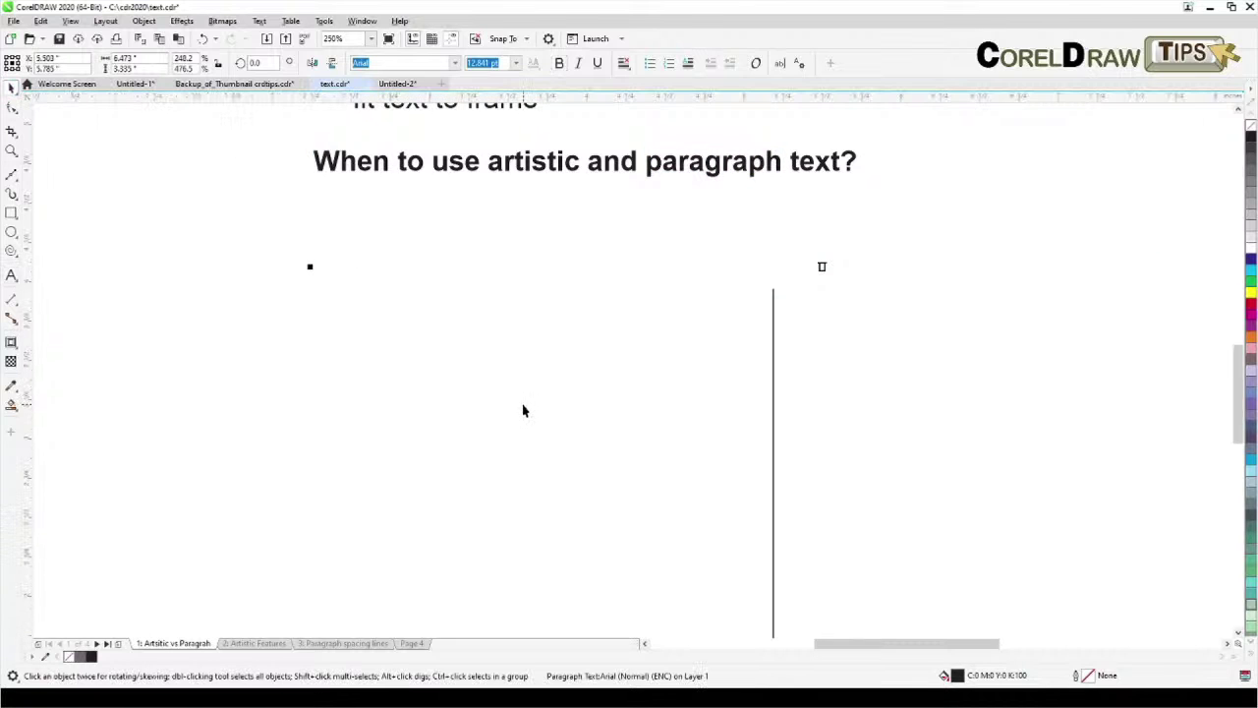
scroll(523, 408, down, 2)
scroll(523, 408, up, 3)
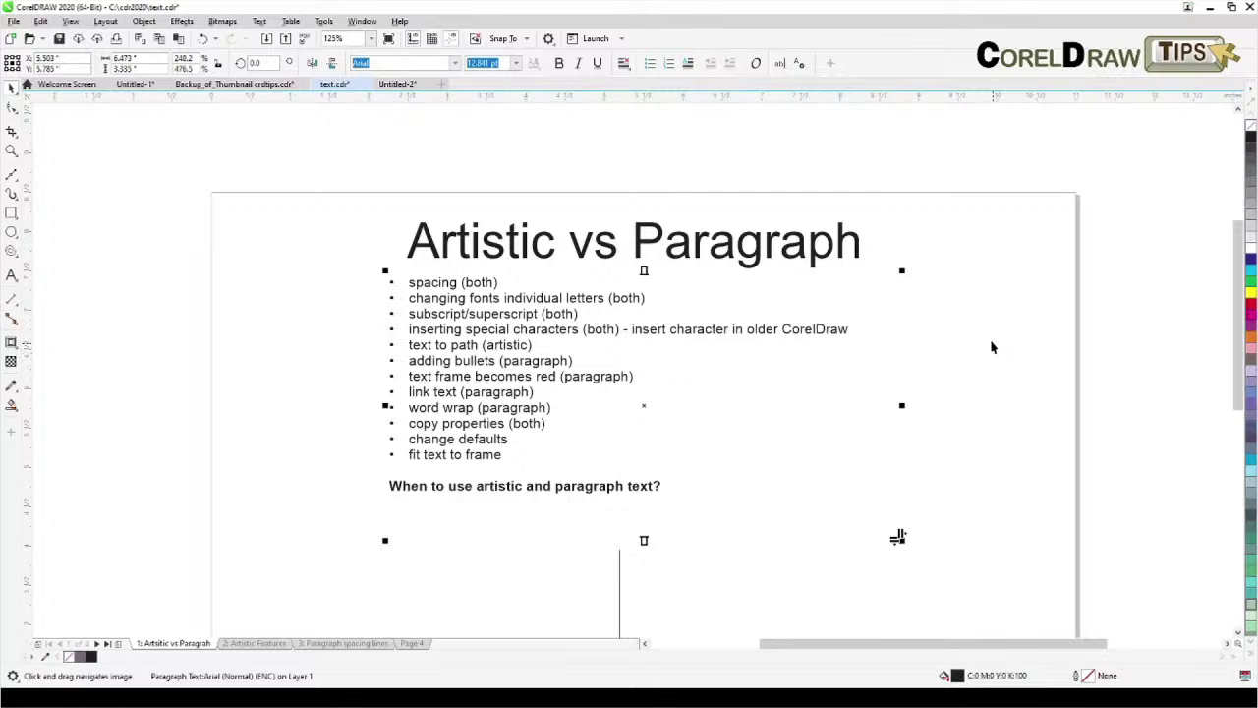
scroll(973, 324, up, 2)
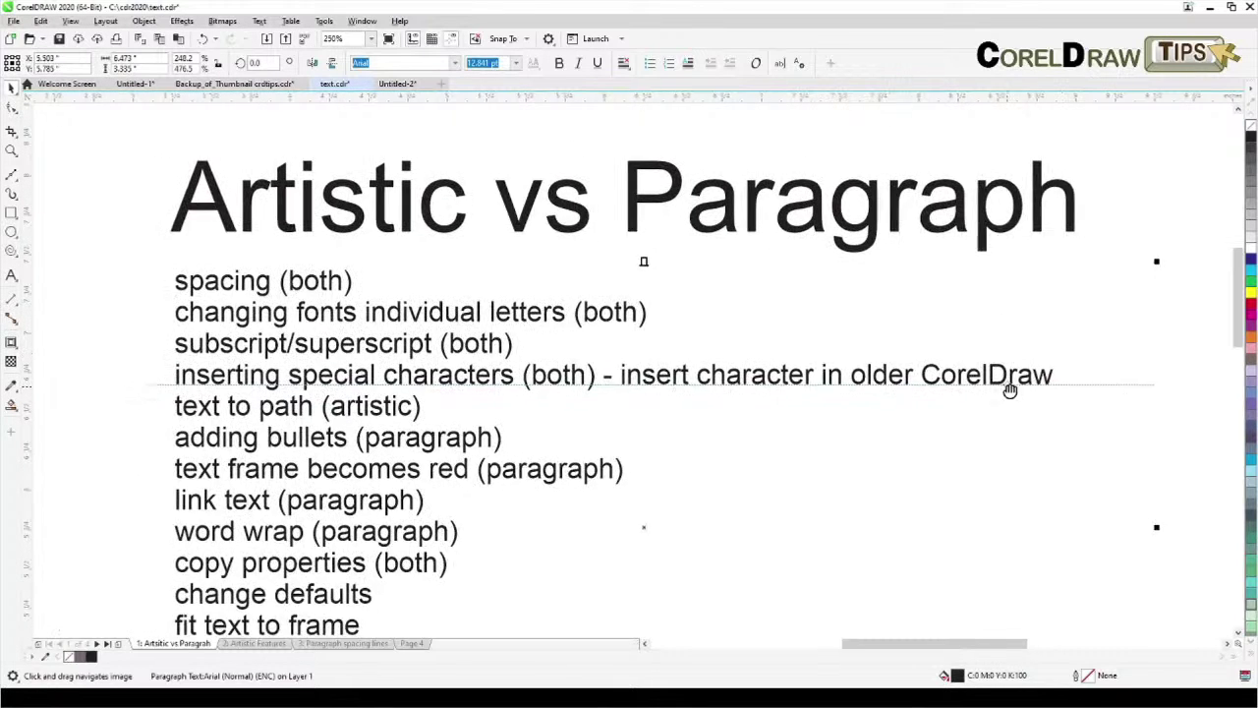